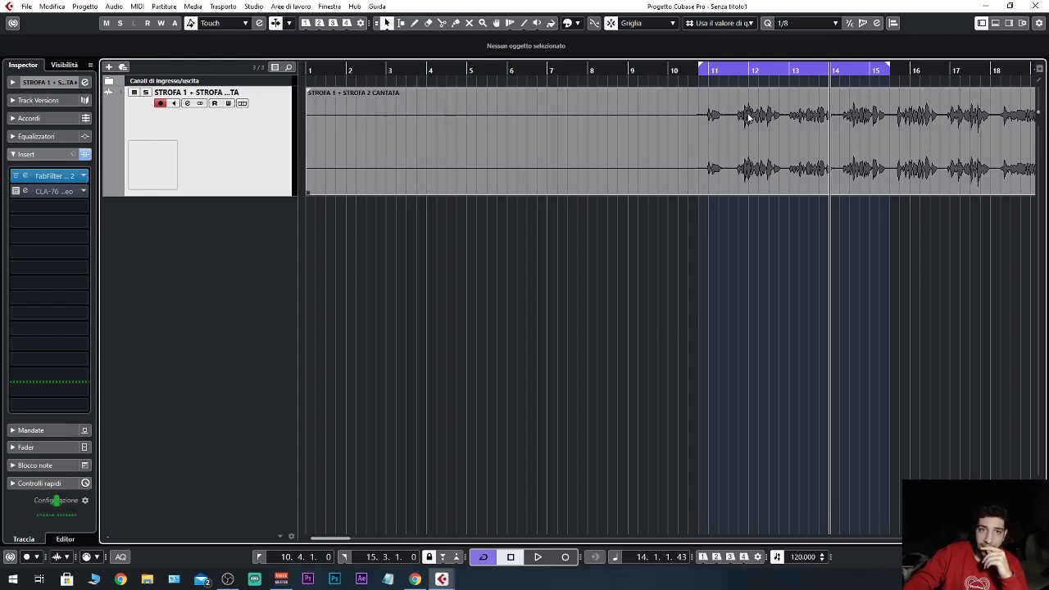
Show the MixConsole with the vocal track's channel, and hide it again.
left_click_drag(734, 70, 736, 90)
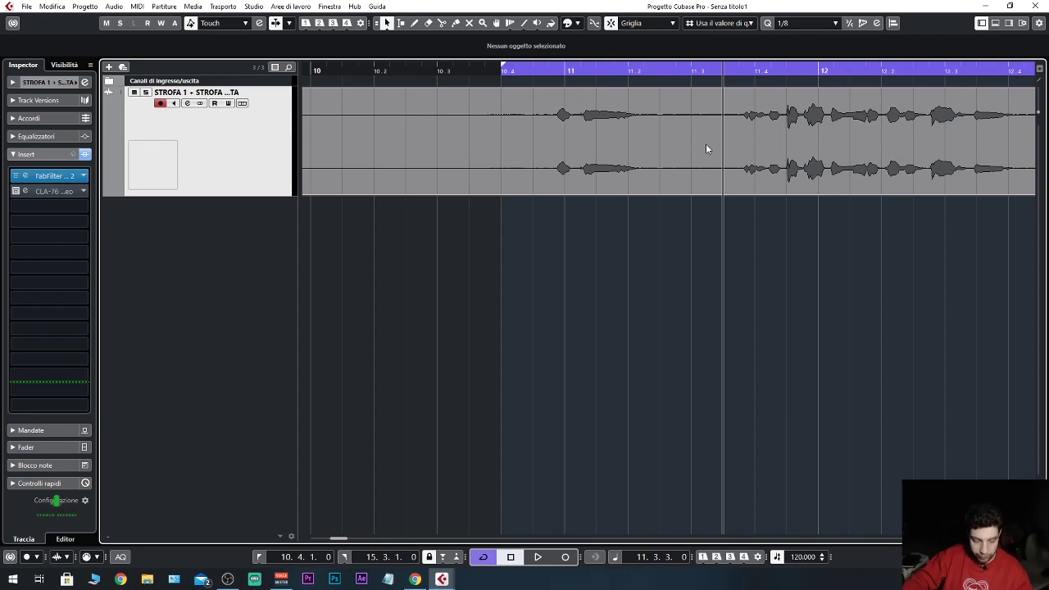
key("F3")
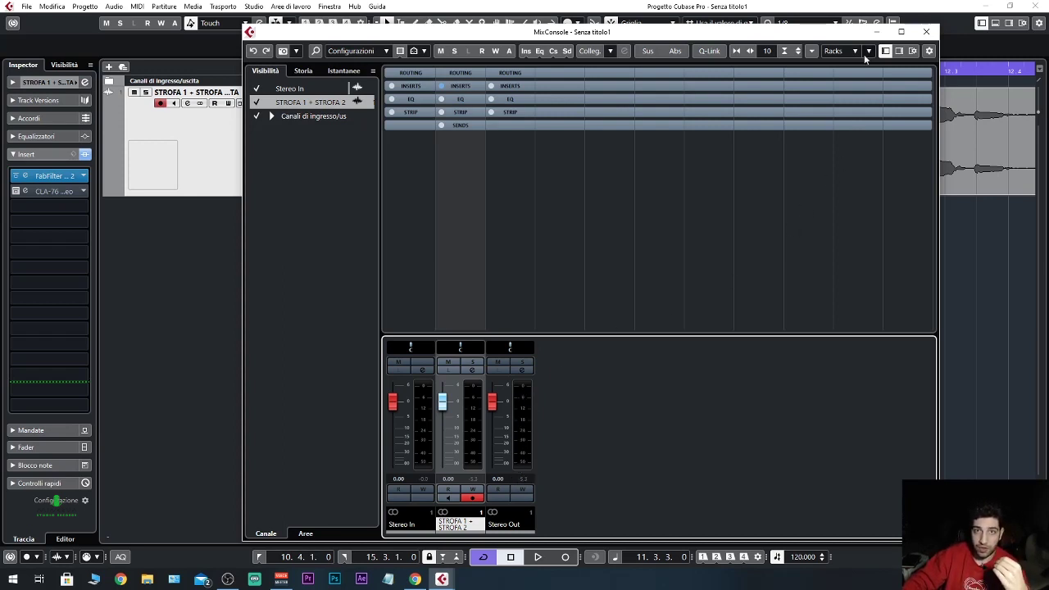
left_click(876, 33)
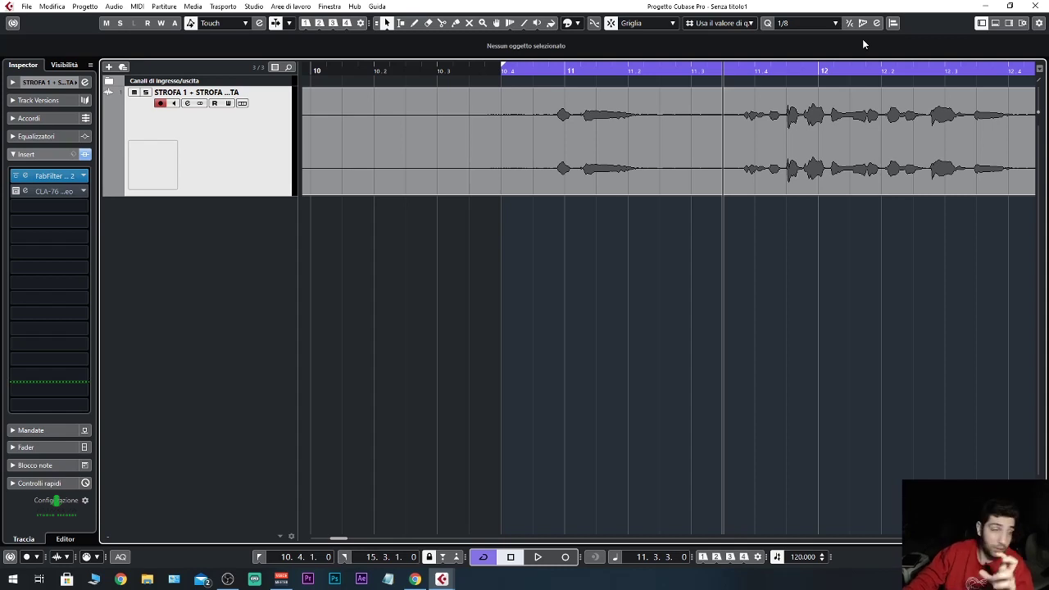
Open the FabFilter Pro-C 2 compressor on the vocal track and play the looped section through it.
left_click(59, 184)
left_click(59, 182)
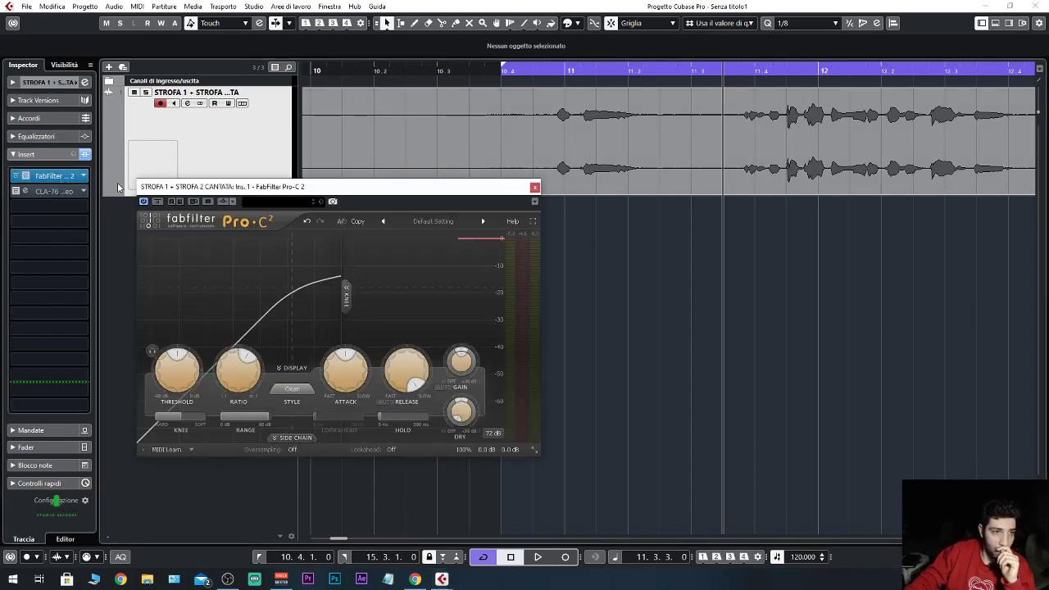
left_click_drag(391, 184, 611, 162)
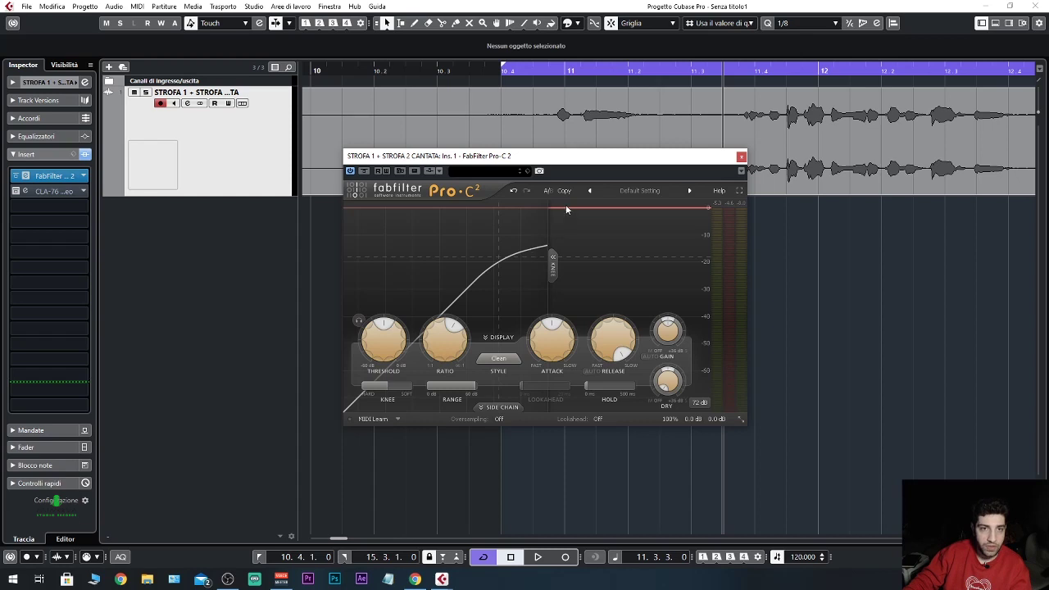
key("space")
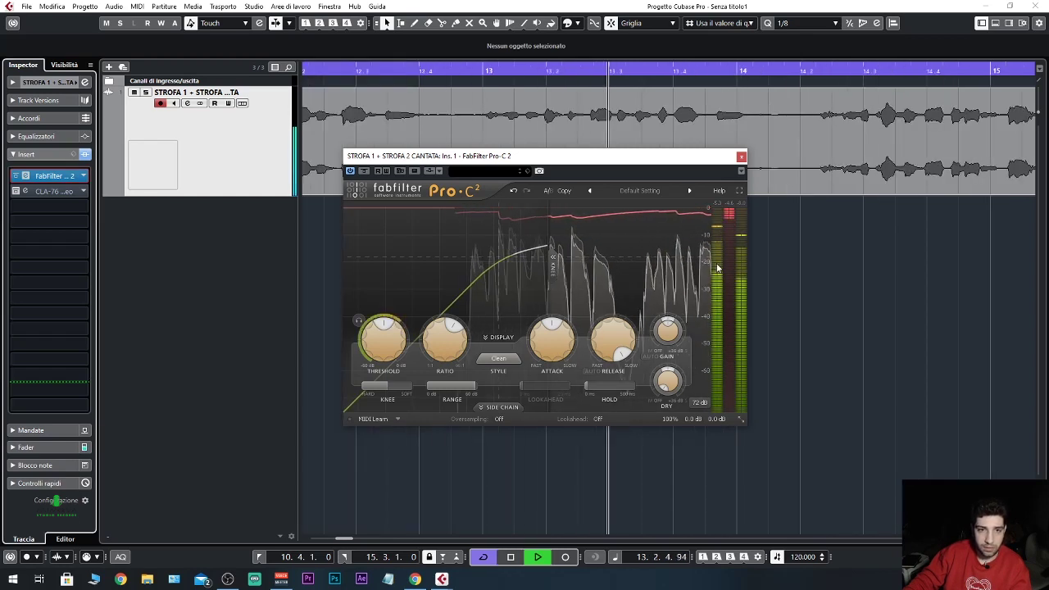
key("space")
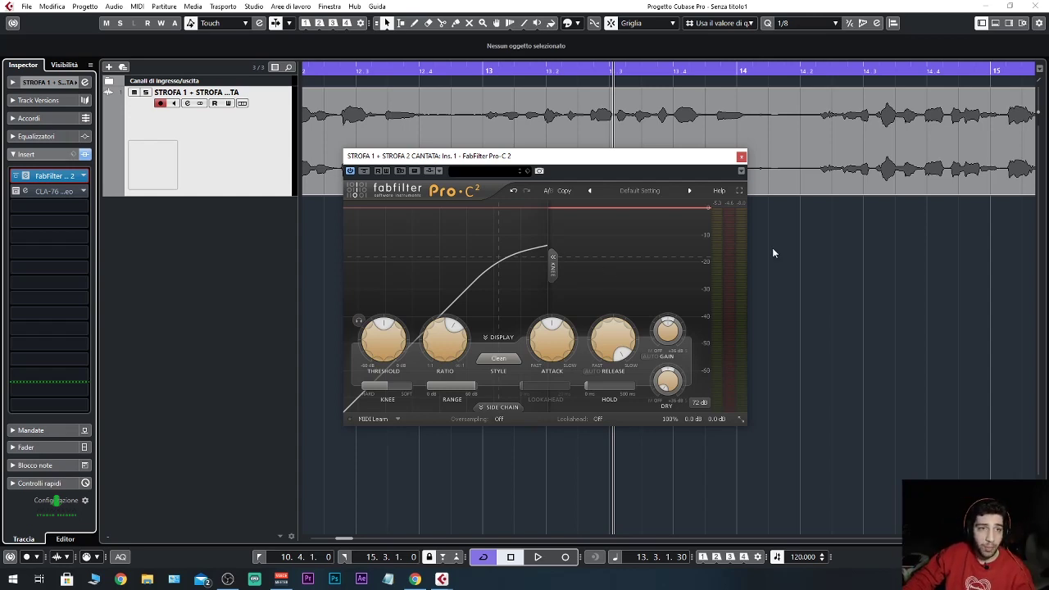
Bypass the Pro-C 2 compressor and play the looped vocal section without compression.
left_click_drag(699, 155, 712, 169)
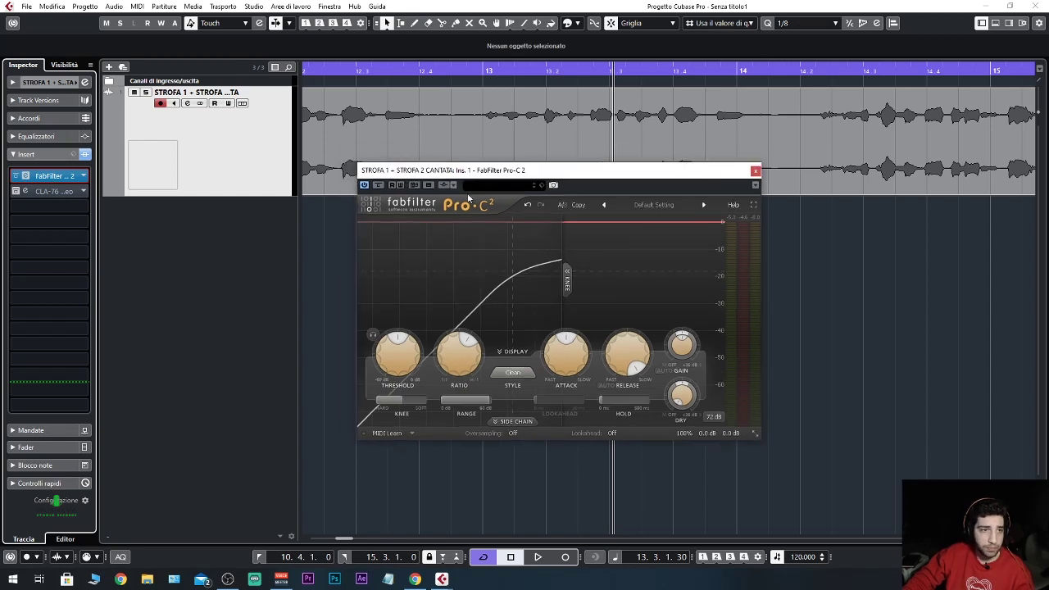
left_click(377, 185)
key("space")
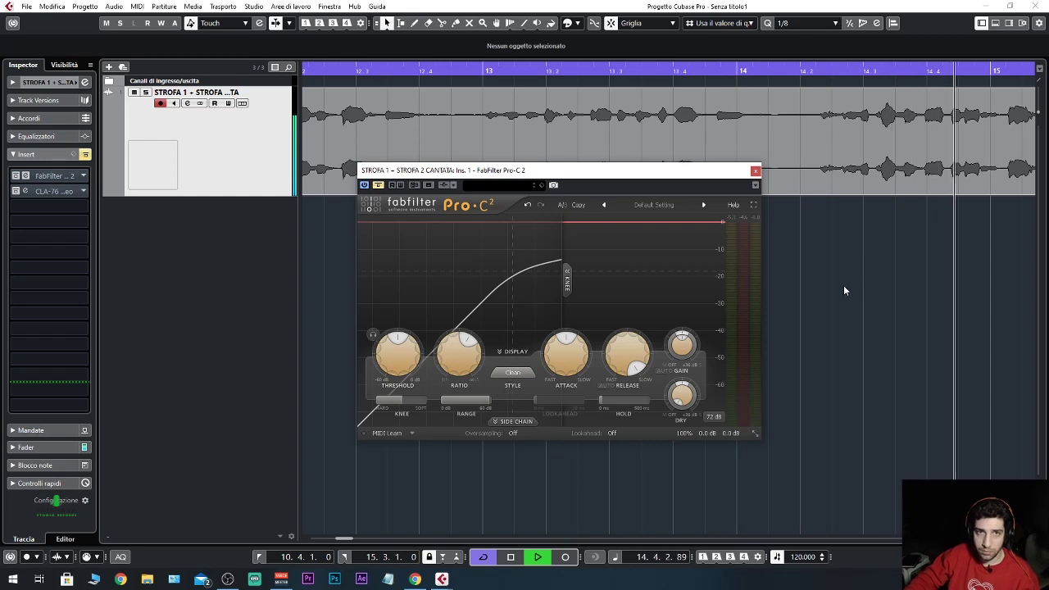
key("KP_1")
key("KP_1")
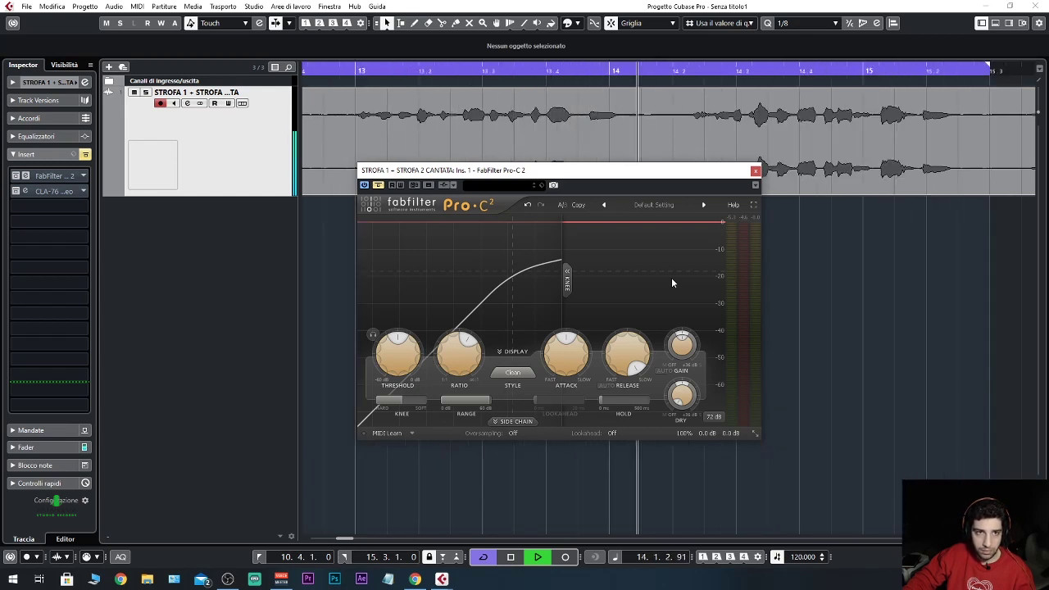
key("space")
Move the Pro-C 2 compressor to the second insert slot and load the FabFilter Pro-Q 2 equalizer into the first slot.
left_click_drag(726, 177, 798, 259)
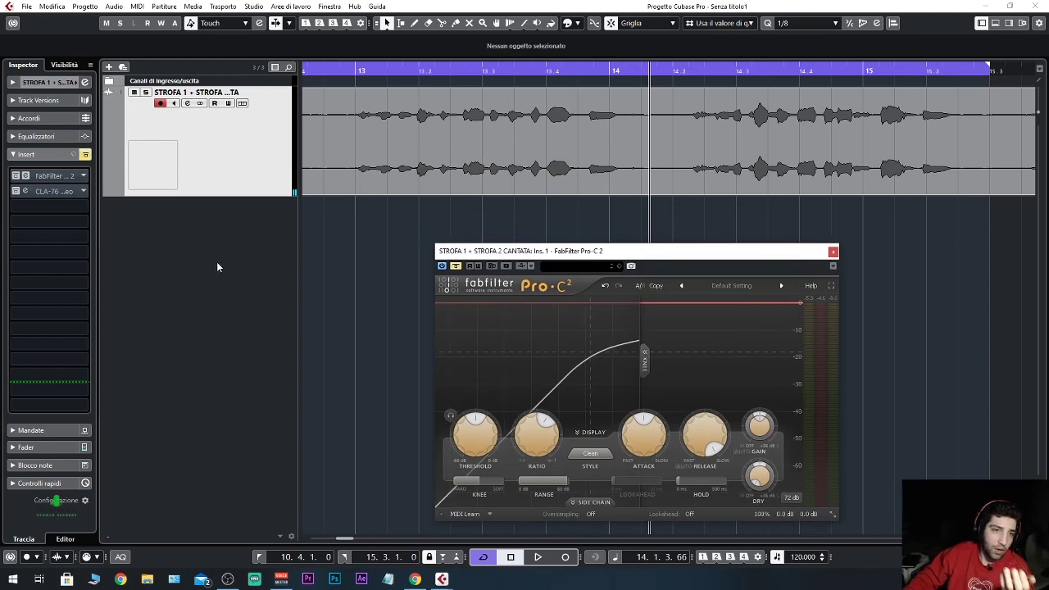
mouse_move(54, 193)
left_mouse_down()
mouse_move(57, 208)
mouse_move(65, 191)
left_mouse_up()
left_click(82, 178)
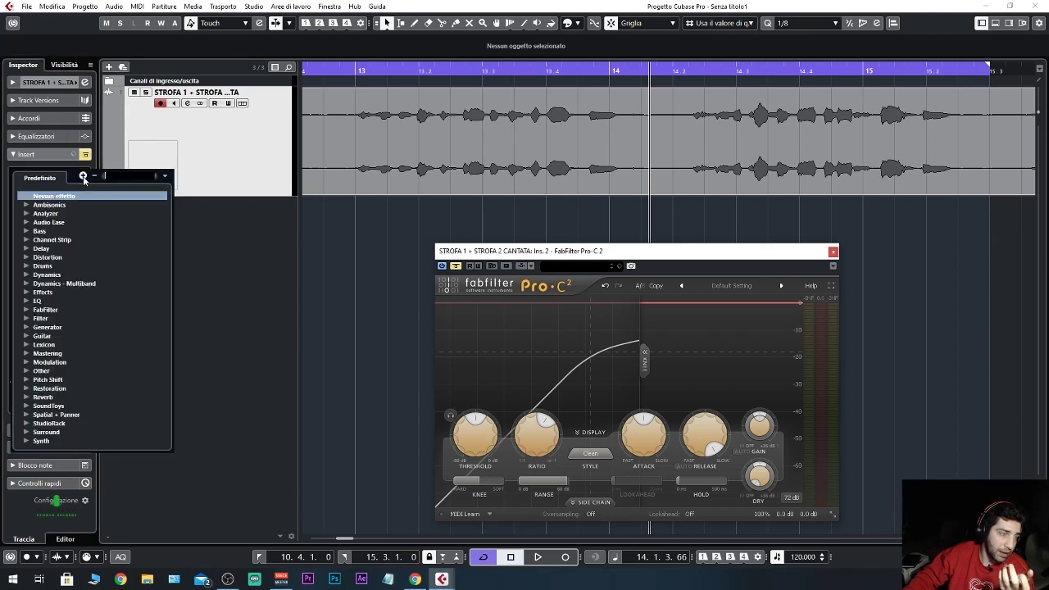
left_click(27, 300)
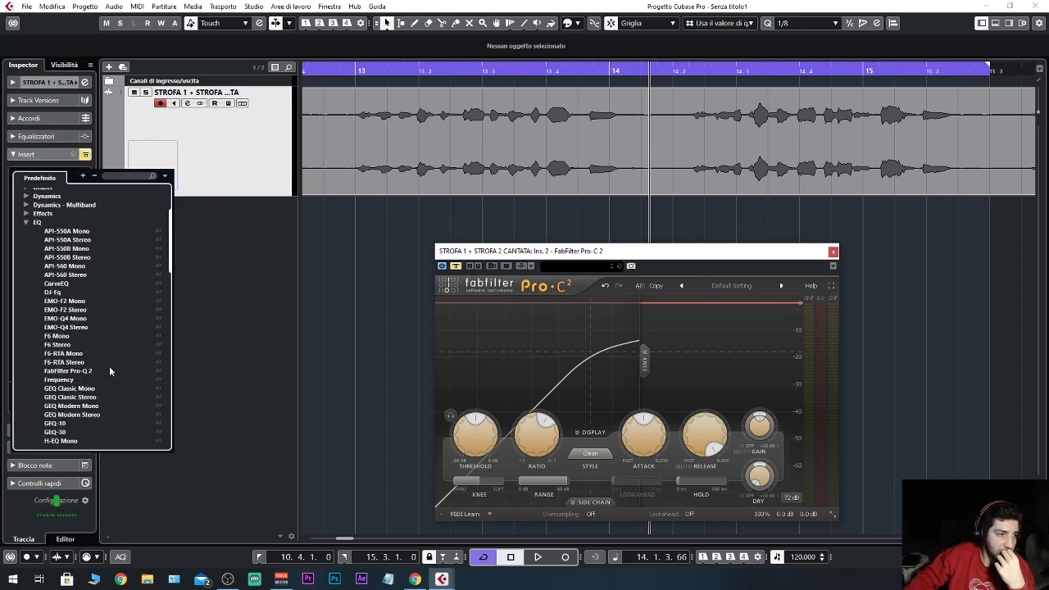
scroll(109, 365, "down", 3)
left_click(83, 336)
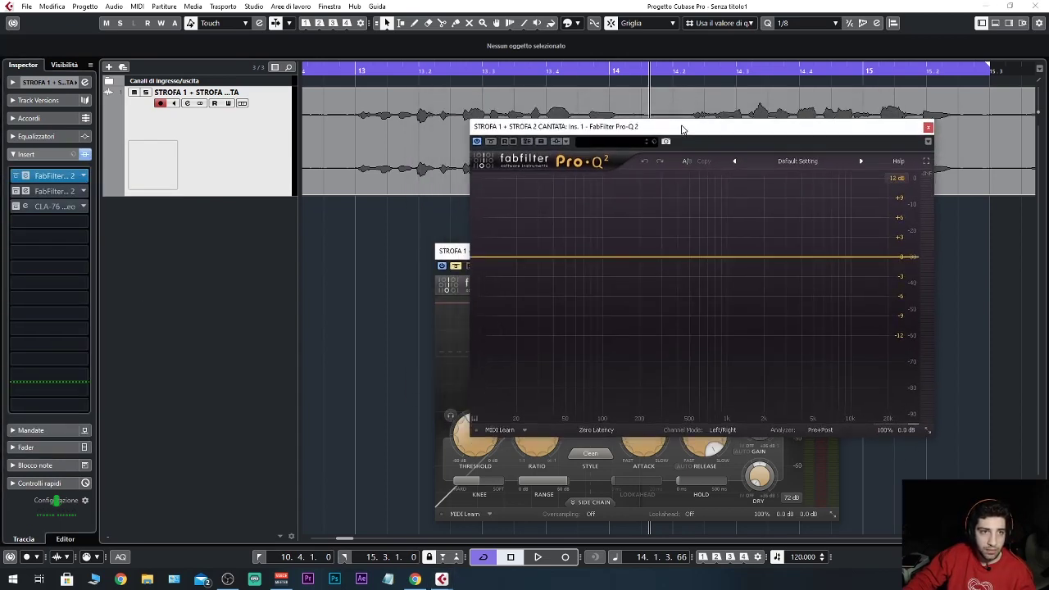
With the vocal playing, add an EQ band at about 67 Hz and change its shape to Low Cut.
key("space")
left_click(580, 262)
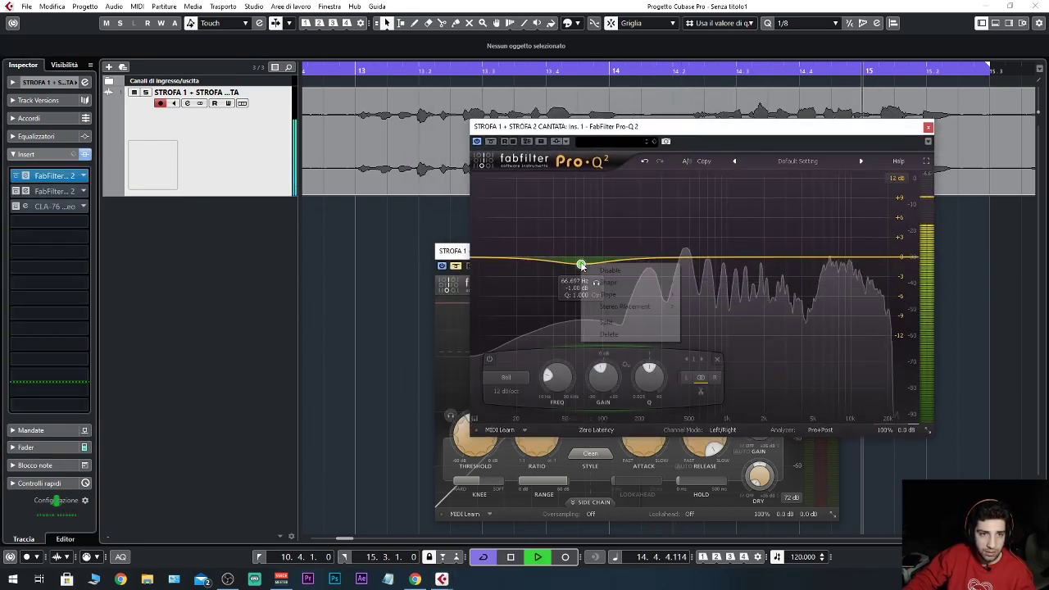
right_click(580, 264)
mouse_move(662, 298)
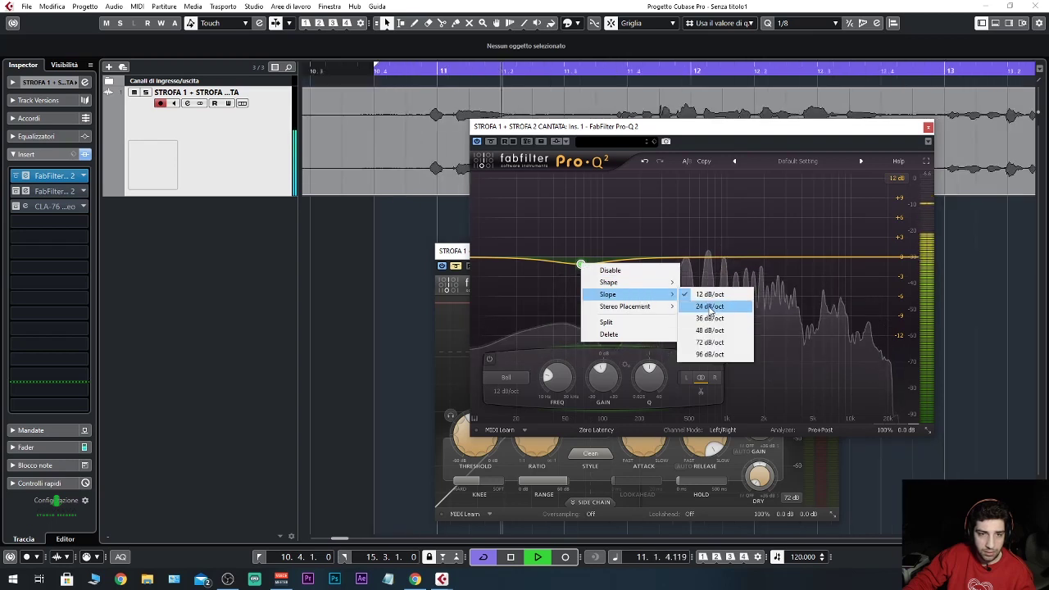
mouse_move(637, 285)
left_click(698, 306)
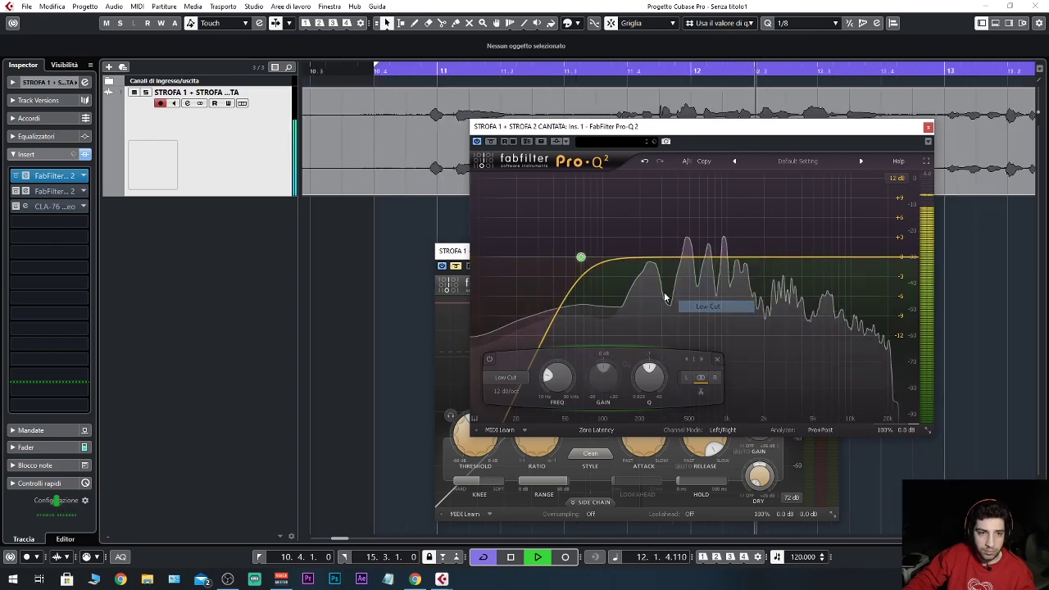
Set the low-cut band's slope to 36 dB/oct and shift its cutoff frequency slightly higher while soloing the band.
left_click(509, 392)
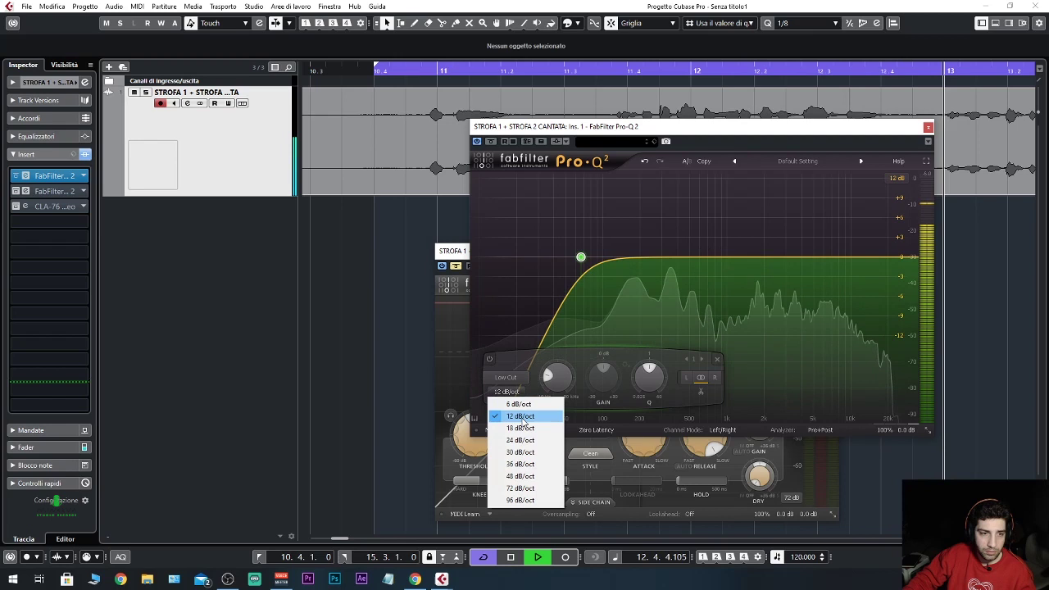
left_click(530, 464)
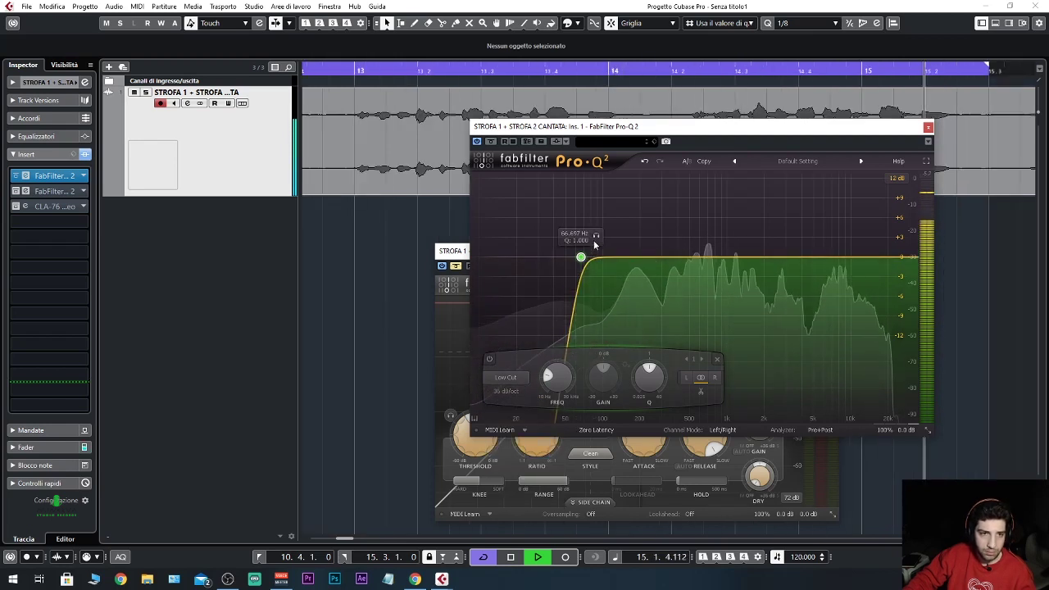
left_click(595, 236)
left_click_drag(596, 236, 608, 237)
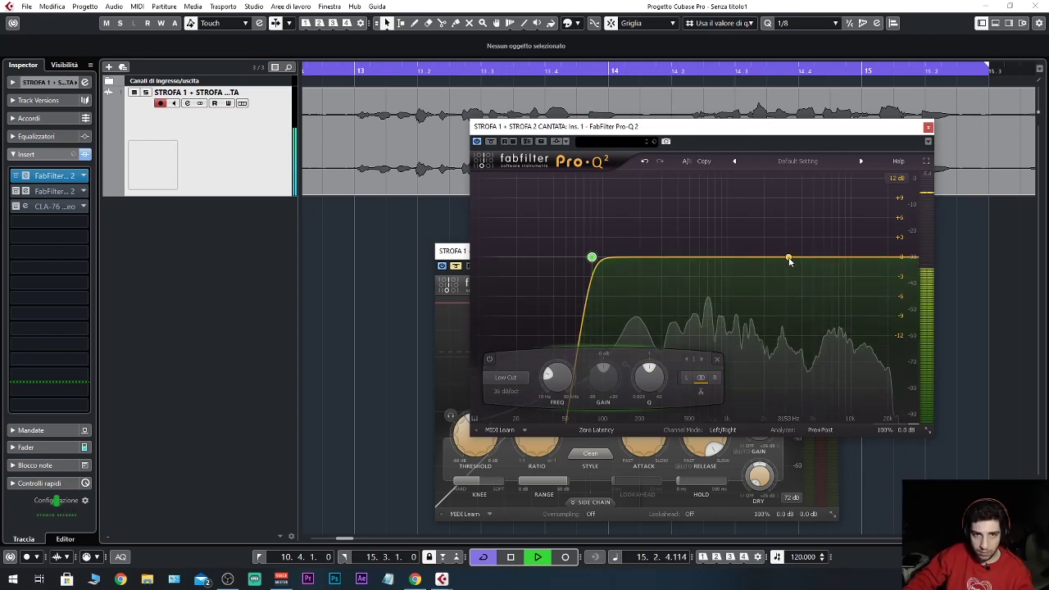
Add a bell cut of about 3 dB near 300 Hz and a boost of about 0.8 dB near 3.7 kHz, and close the equalizer.
left_click_drag(789, 257, 668, 228)
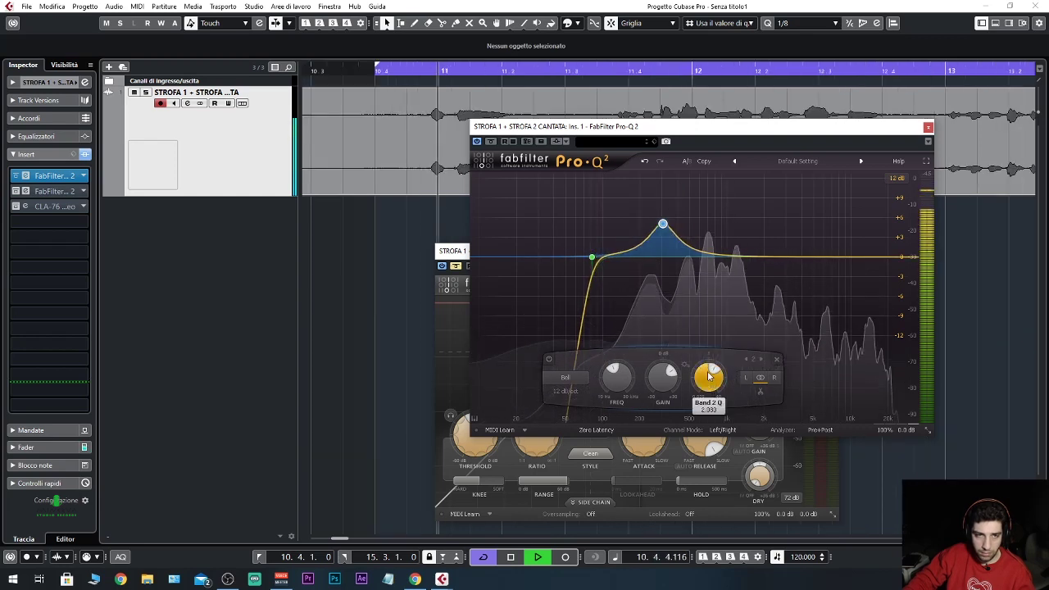
left_click_drag(662, 378, 666, 429)
left_click(796, 254)
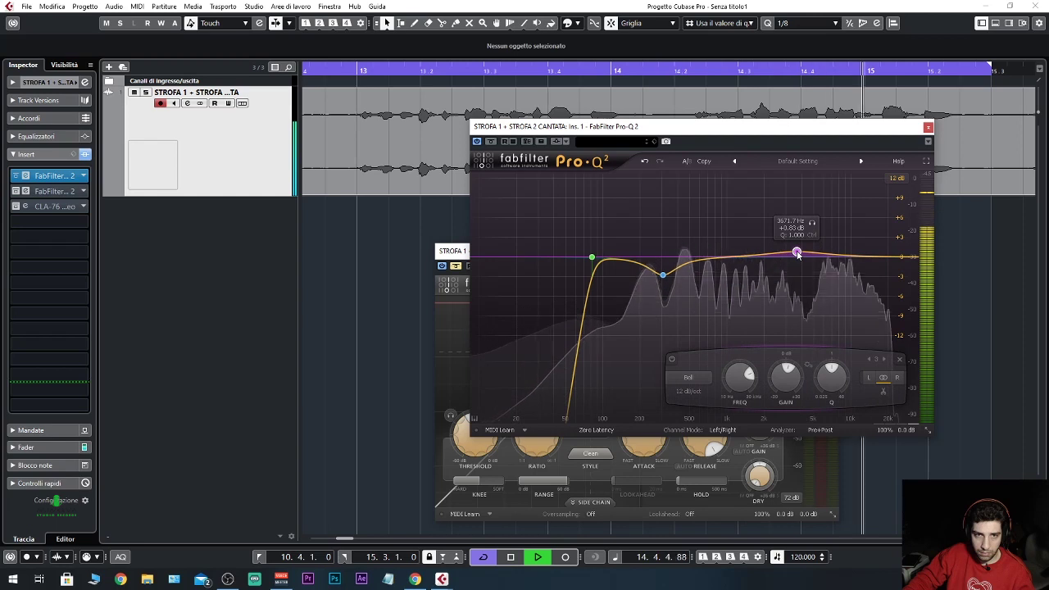
key("space")
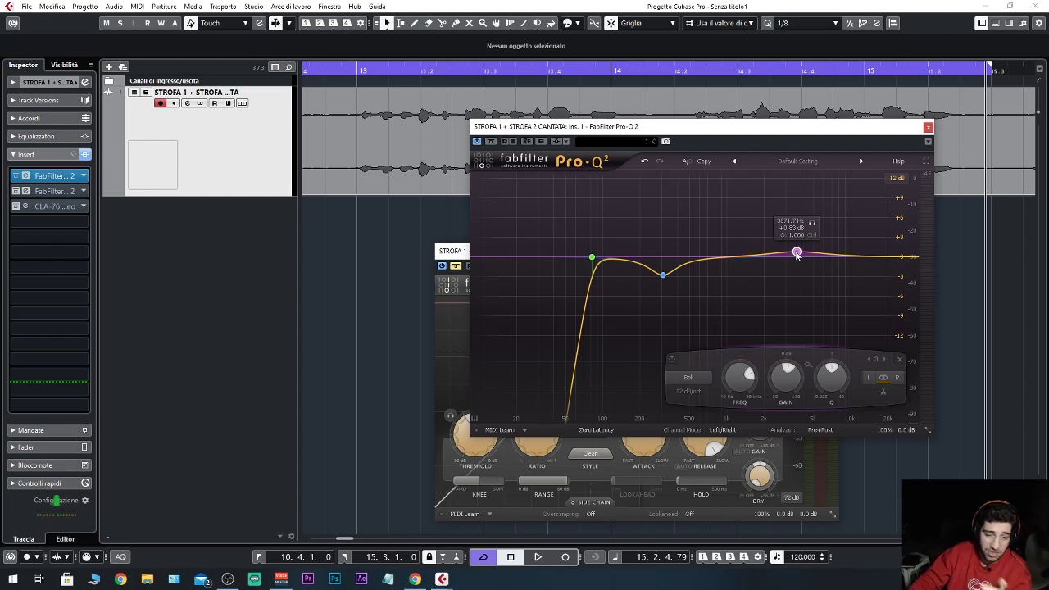
left_click(927, 126)
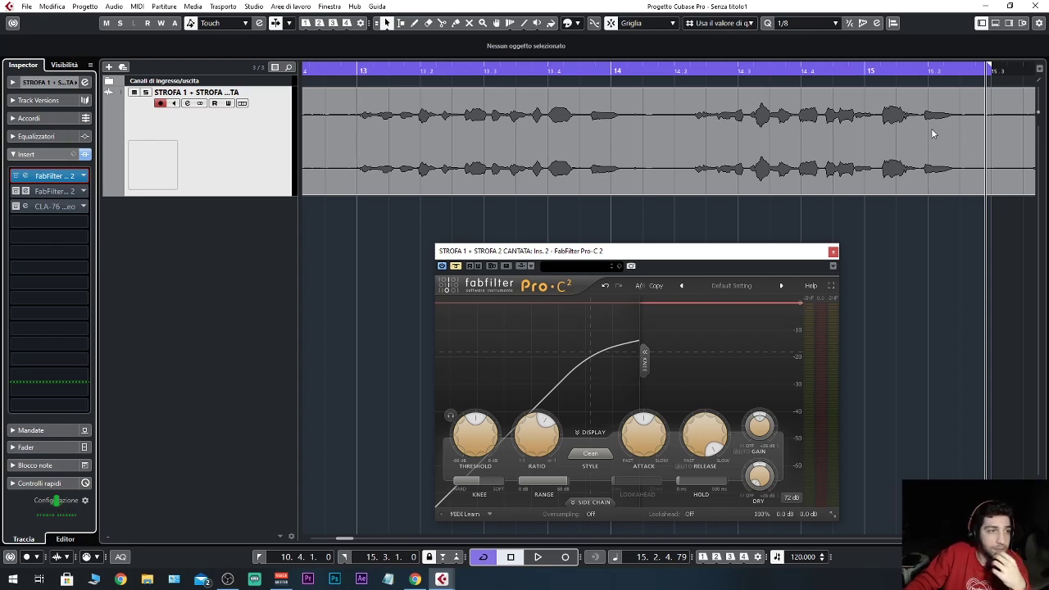
Take the Pro-C 2 compressor out of bypass and set its release to the fastest value.
left_click(455, 266)
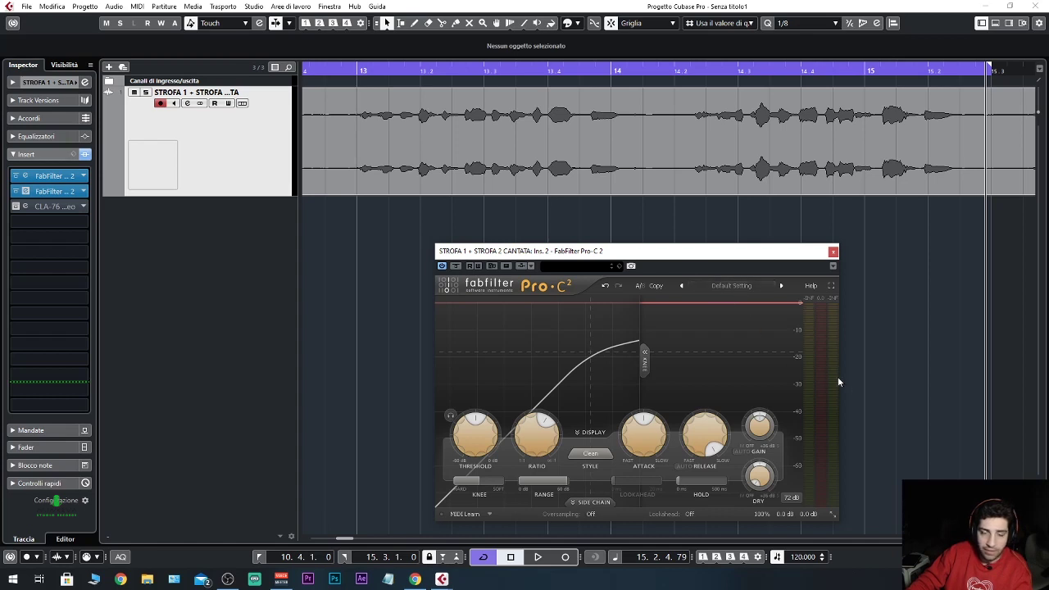
left_click_drag(712, 433, 709, 474)
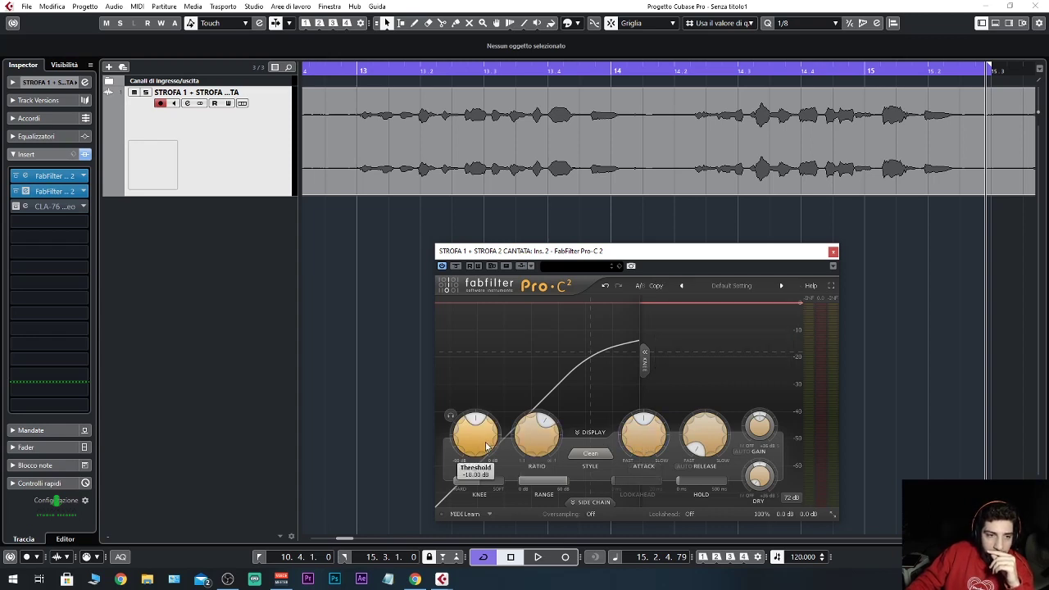
Try higher and lower threshold settings on the compressor, settling at about -22.5 dB.
mouse_move(486, 442)
left_mouse_down()
mouse_move(483, 455)
mouse_move(486, 432)
left_mouse_up()
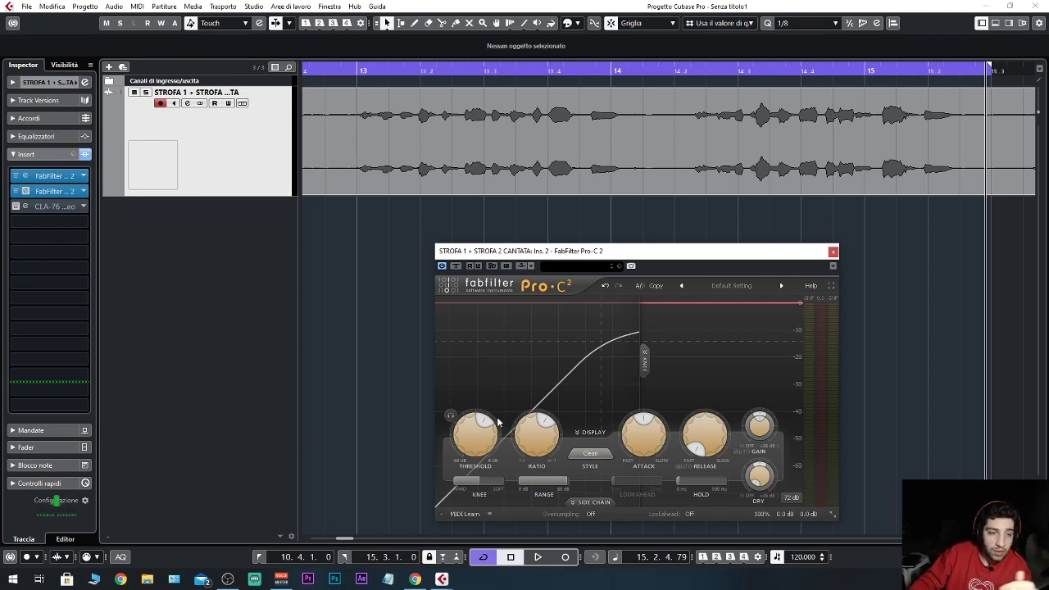
mouse_move(479, 426)
left_mouse_down()
mouse_move(471, 439)
mouse_move(473, 427)
left_mouse_up()
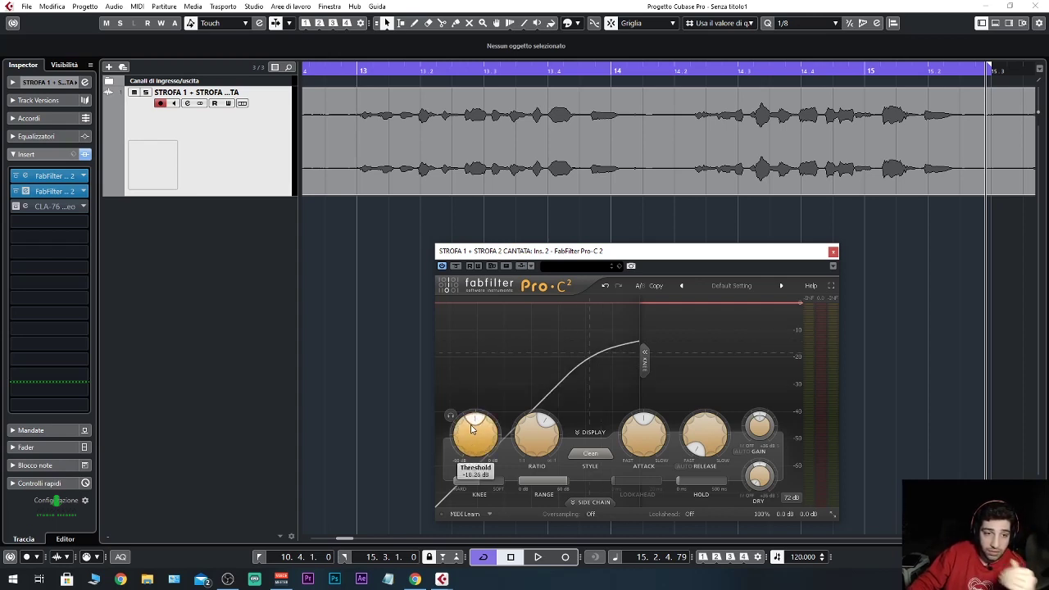
mouse_move(647, 440)
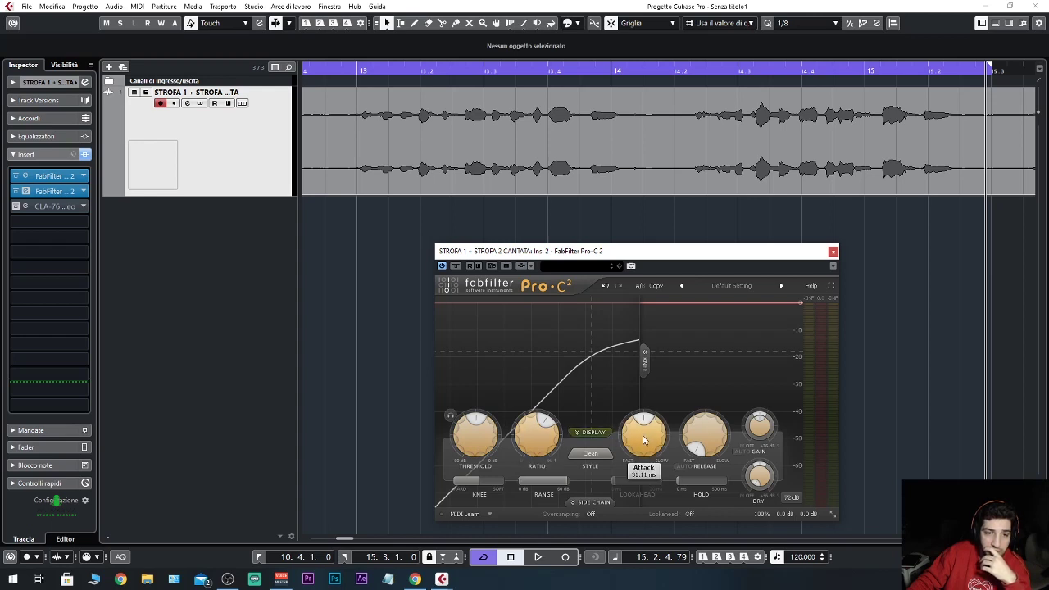
mouse_move(703, 442)
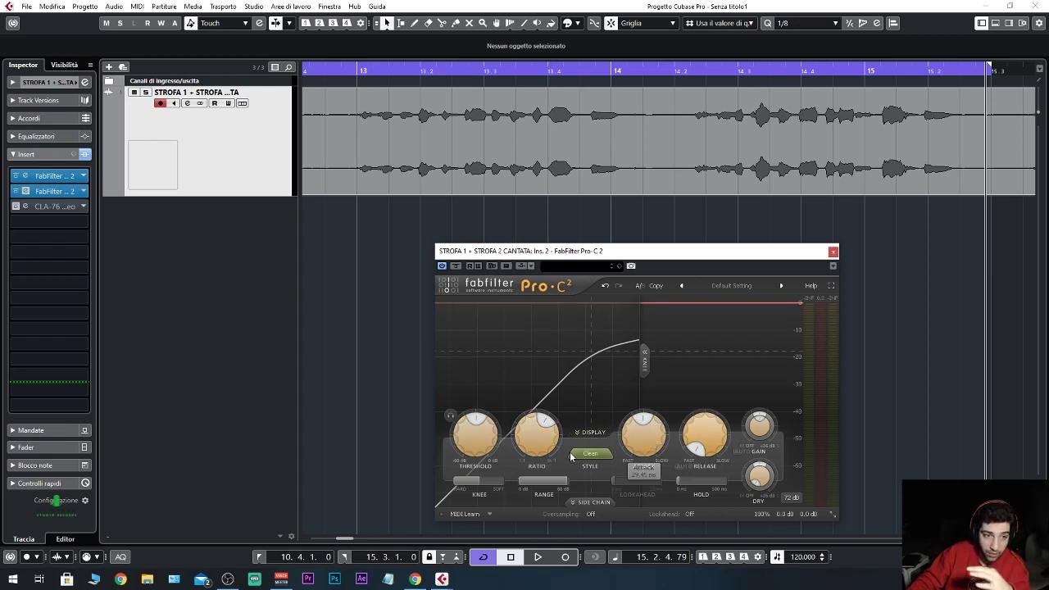
mouse_move(468, 444)
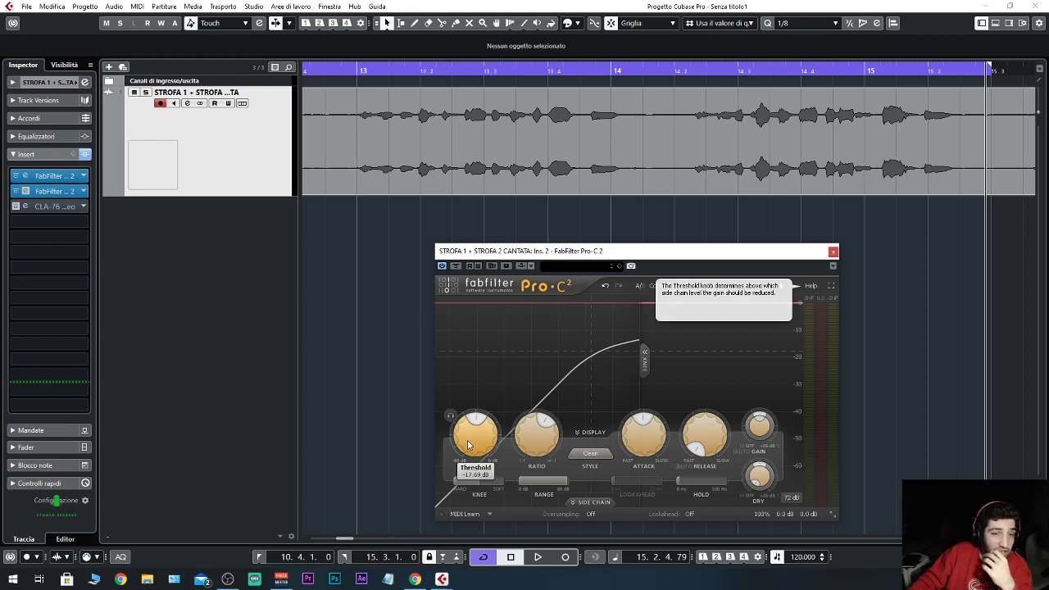
left_click_drag(469, 444, 459, 443)
mouse_move(452, 473)
left_mouse_down()
mouse_move(453, 501)
mouse_move(459, 440)
mouse_move(468, 480)
left_mouse_up()
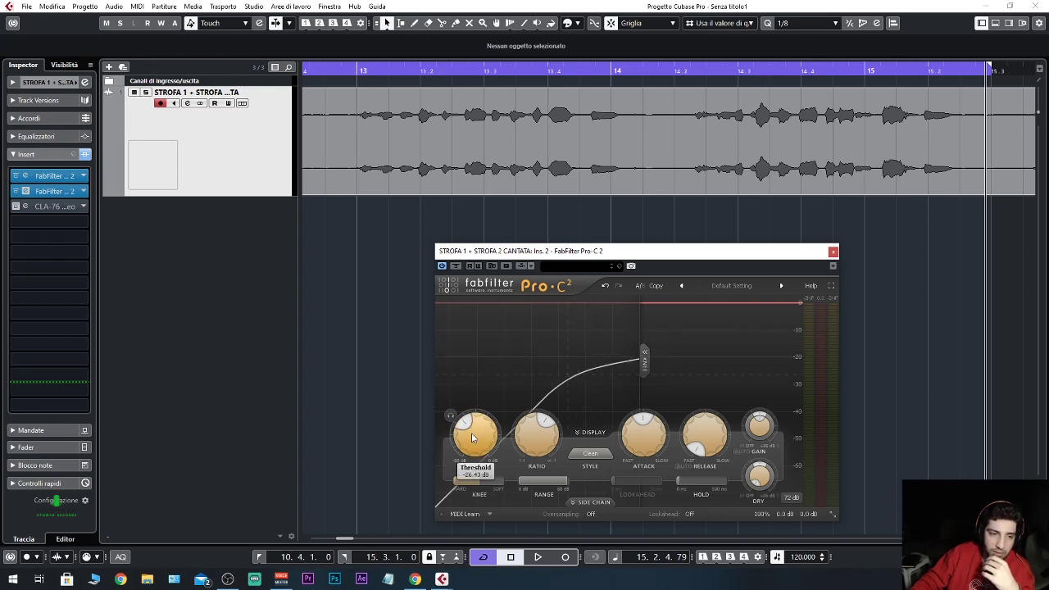
left_click_drag(471, 433, 474, 426)
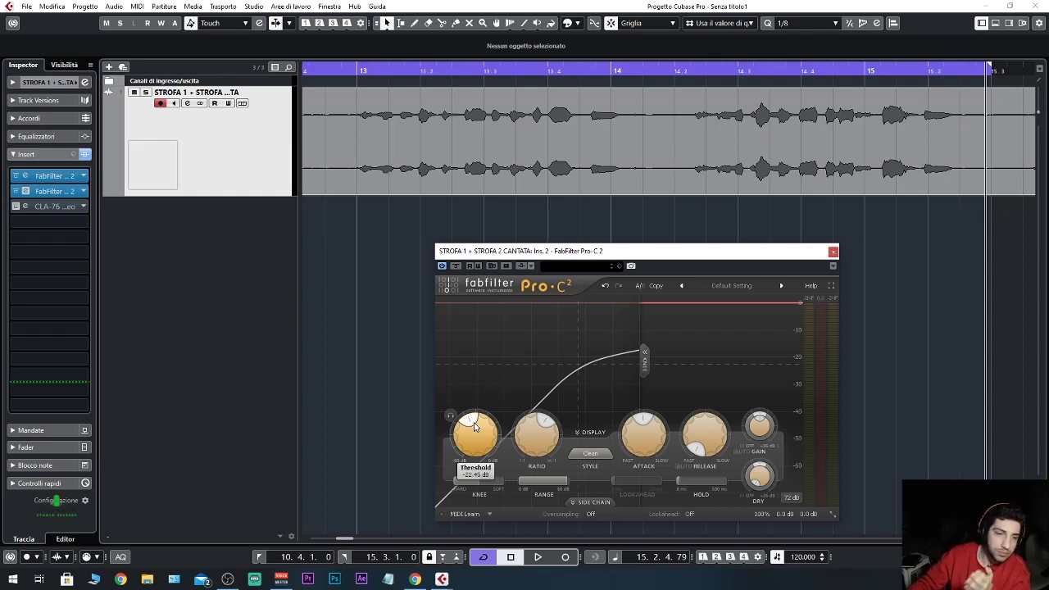
Raise the compressor's ratio to its maximum.
mouse_move(541, 447)
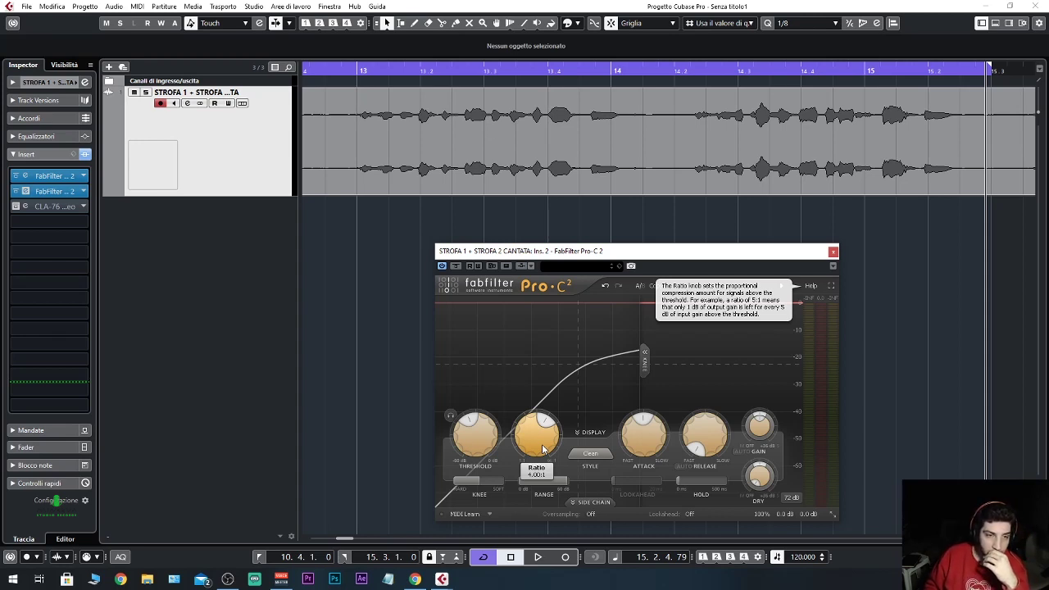
left_click_drag(541, 449, 540, 335)
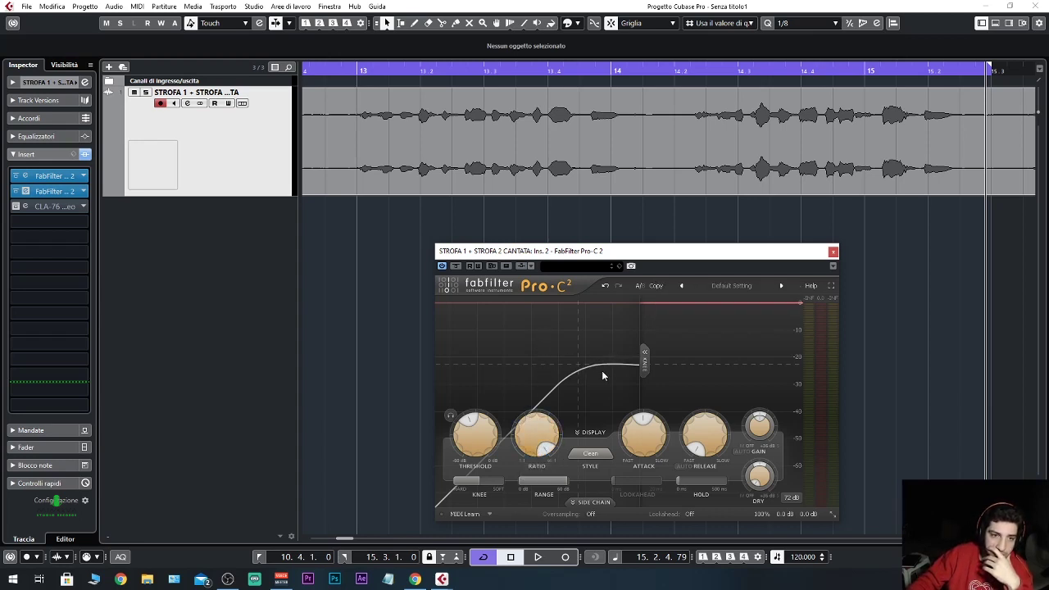
Sweep the compressor's ratio between its minimum and maximum, ending on a light setting of about 1.2:1.
mouse_move(538, 437)
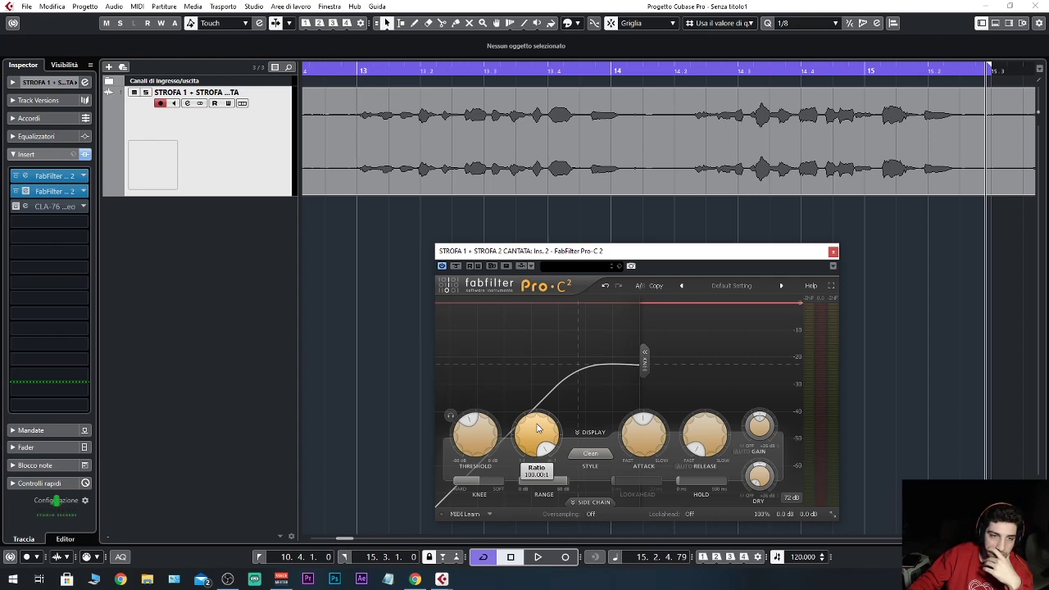
left_click_drag(542, 419, 553, 547)
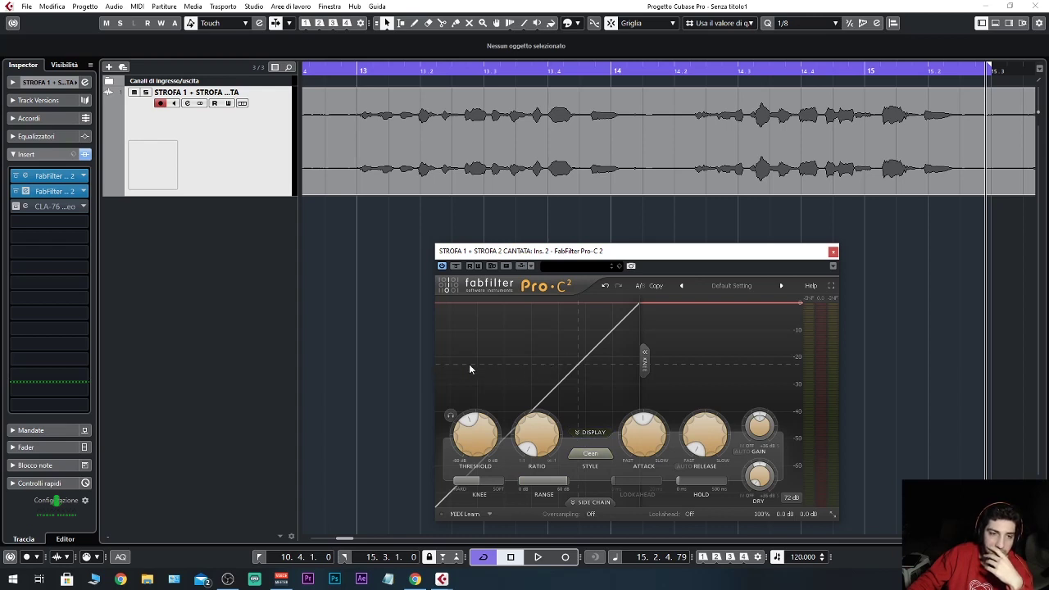
left_click_drag(537, 435, 536, 365)
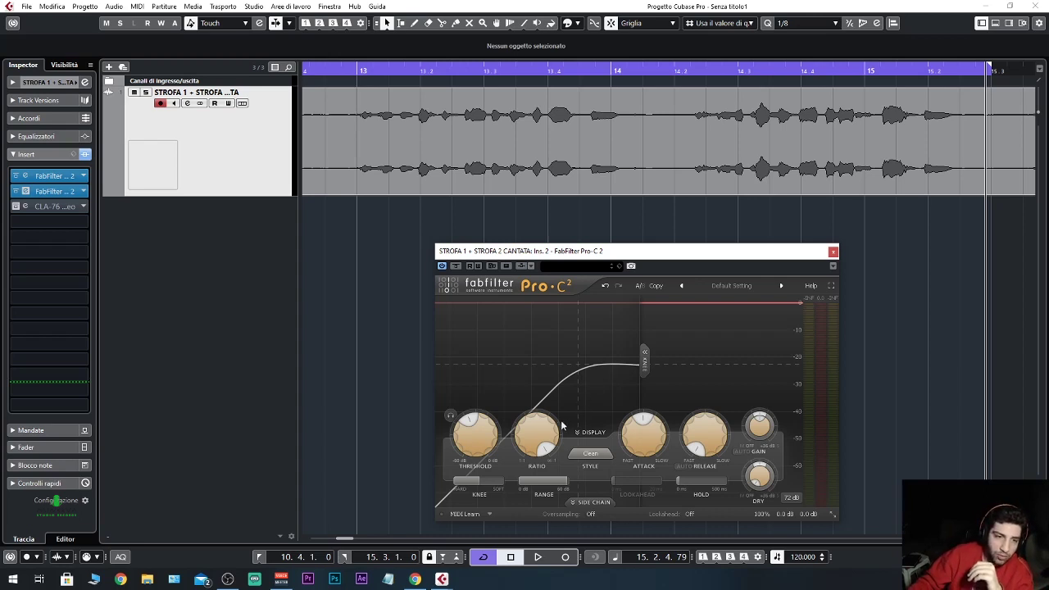
mouse_move(537, 436)
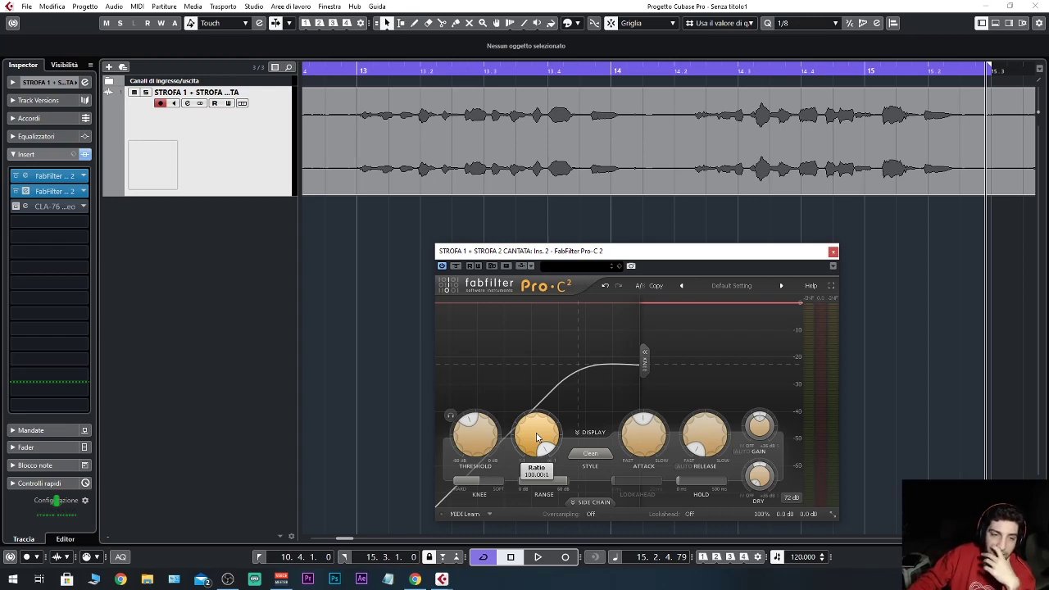
left_click_drag(535, 438, 502, 256)
left_click_drag(536, 434, 537, 540)
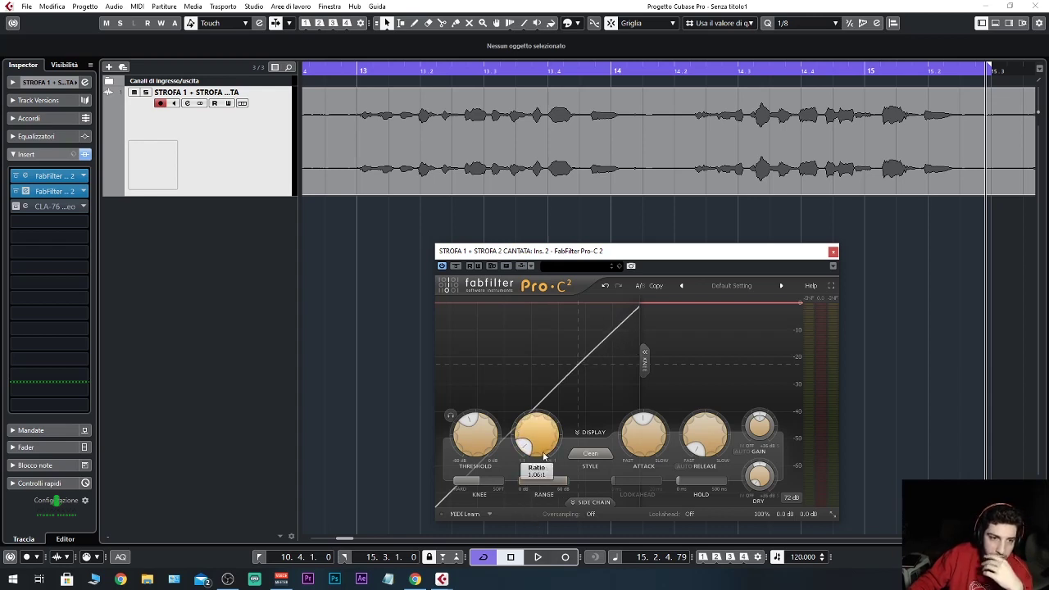
left_click_drag(543, 456, 536, 437)
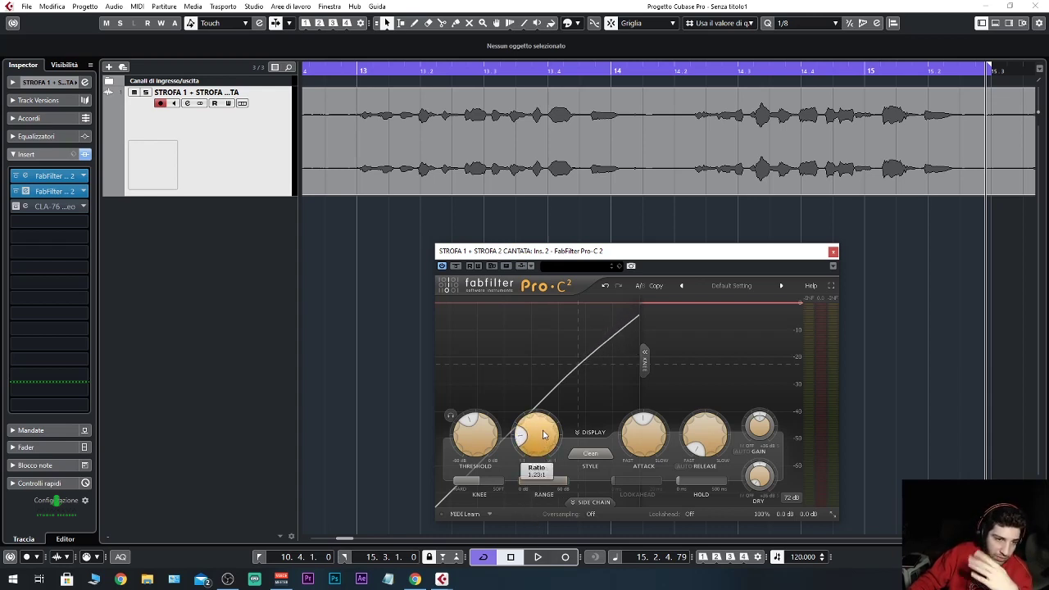
Try exact compressor ratios of 2:1, 4:1 and 8:1 in turn.
double_click(532, 440)
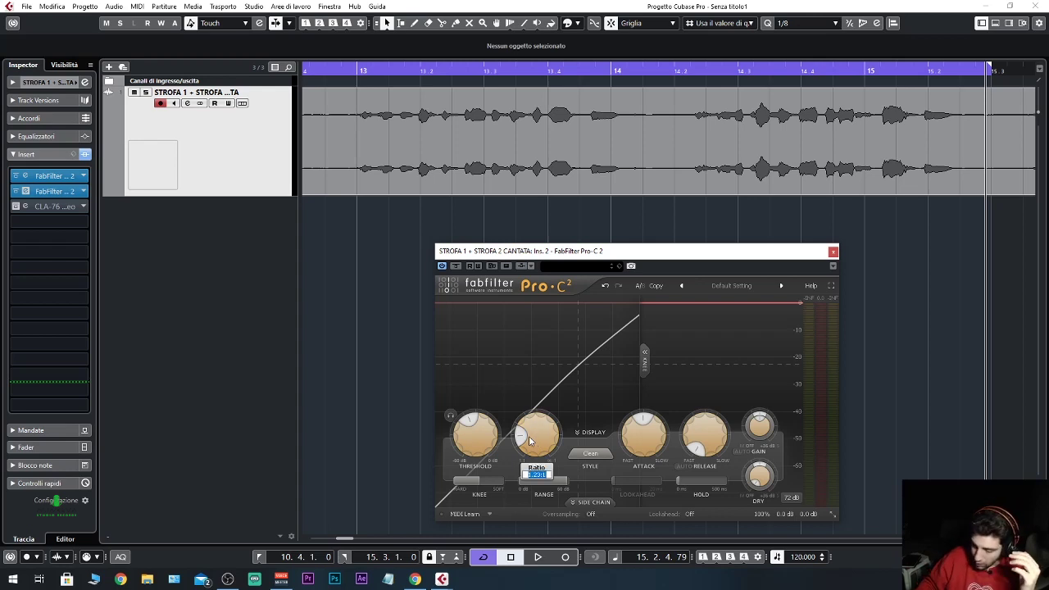
type("2")
key("Return")
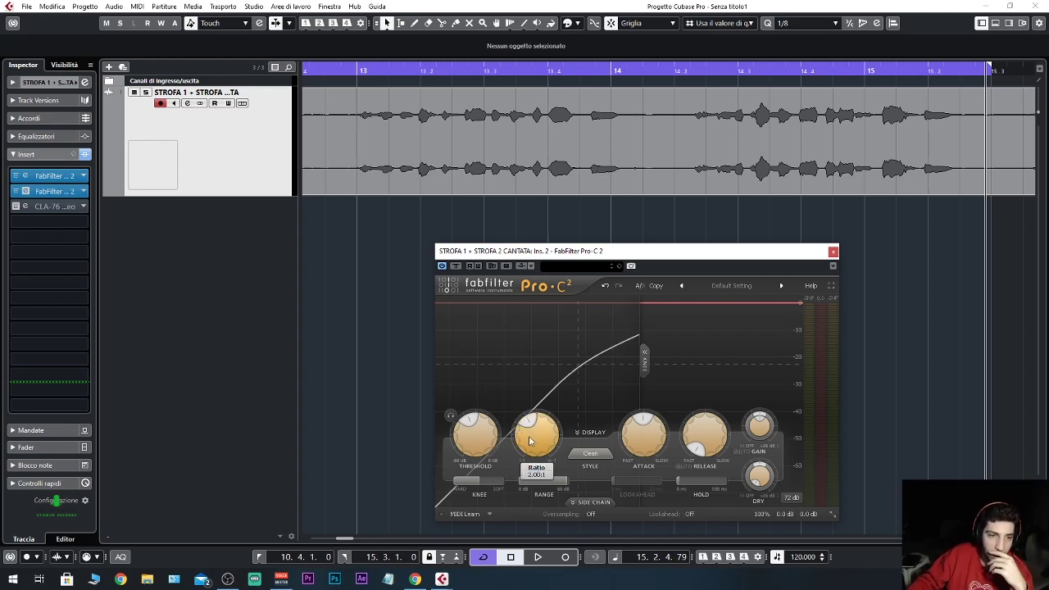
double_click(529, 441)
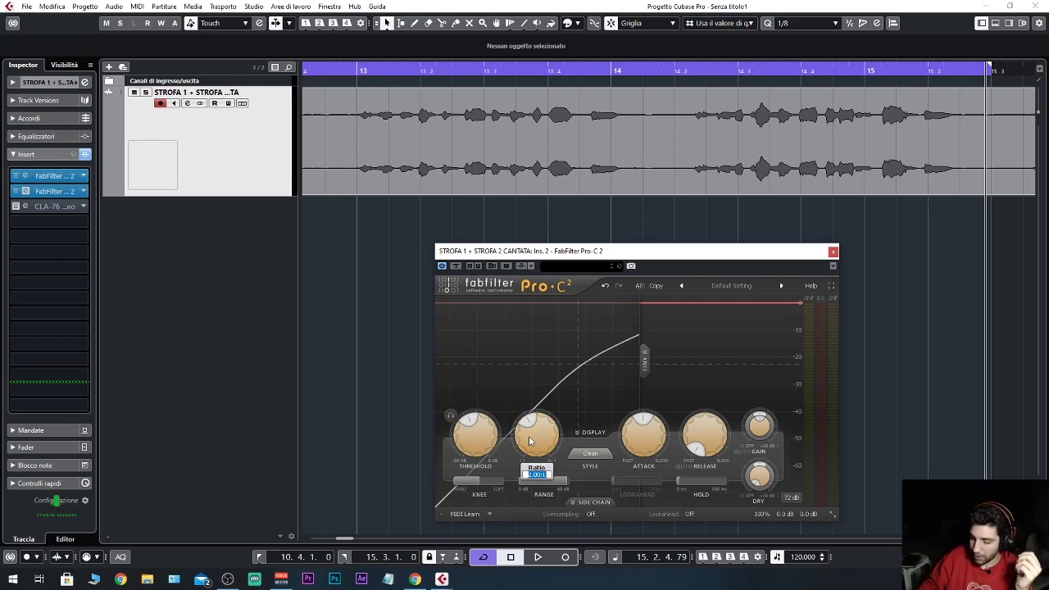
type("4")
key("Return")
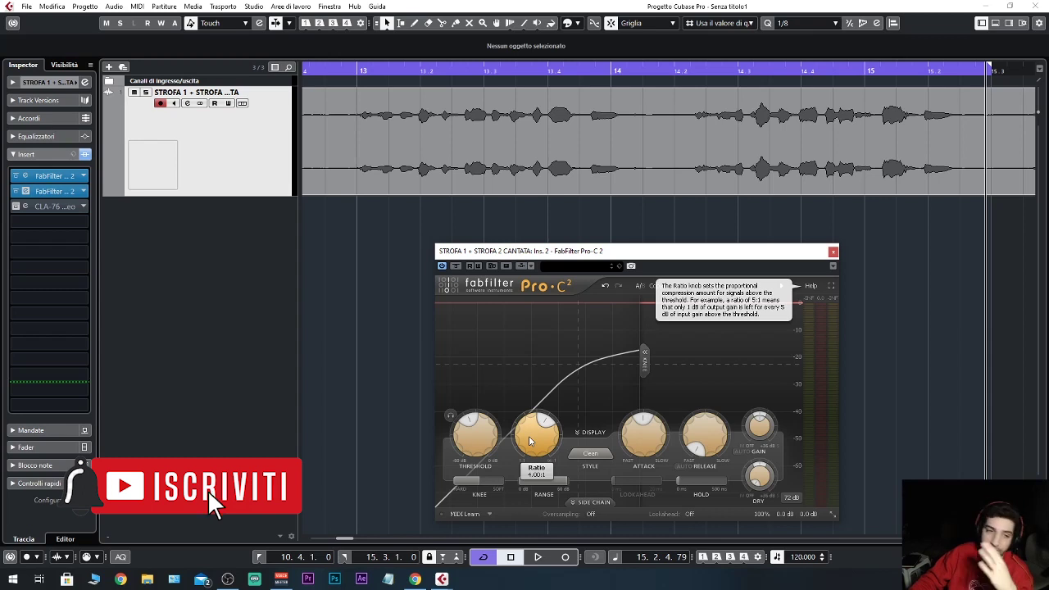
double_click(528, 439)
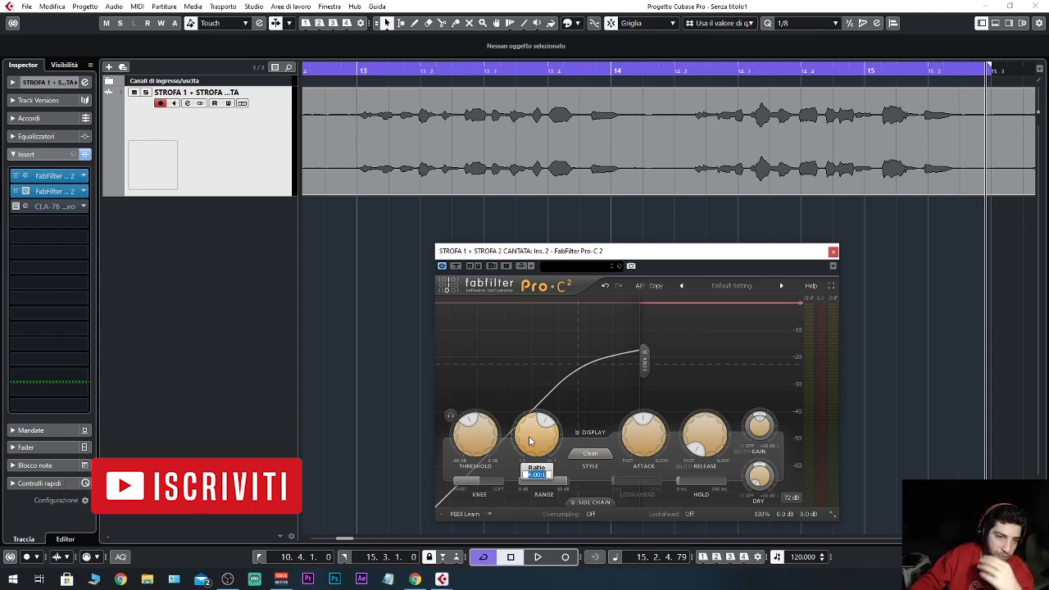
type("8")
key("Return")
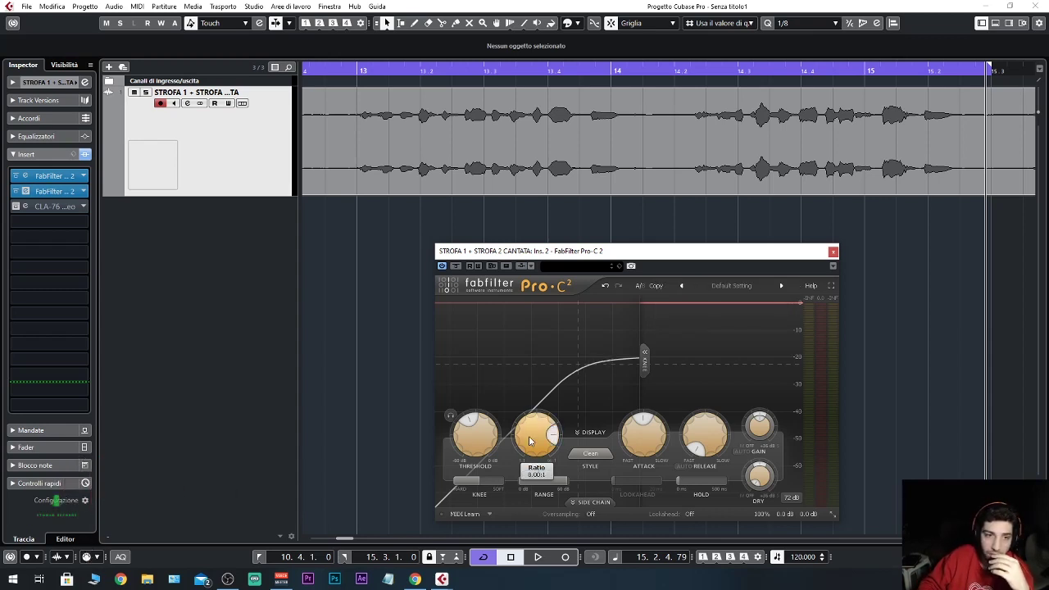
Try compressor ratios of 12:1 and 20:1, and raise the ratio to its maximum.
double_click(528, 440)
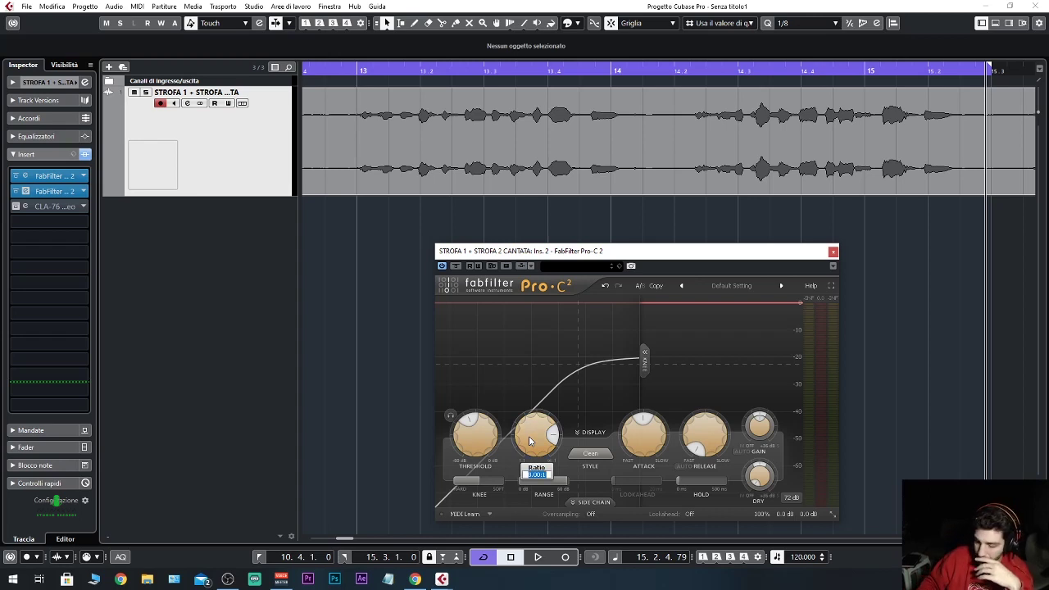
type("12")
key("Return")
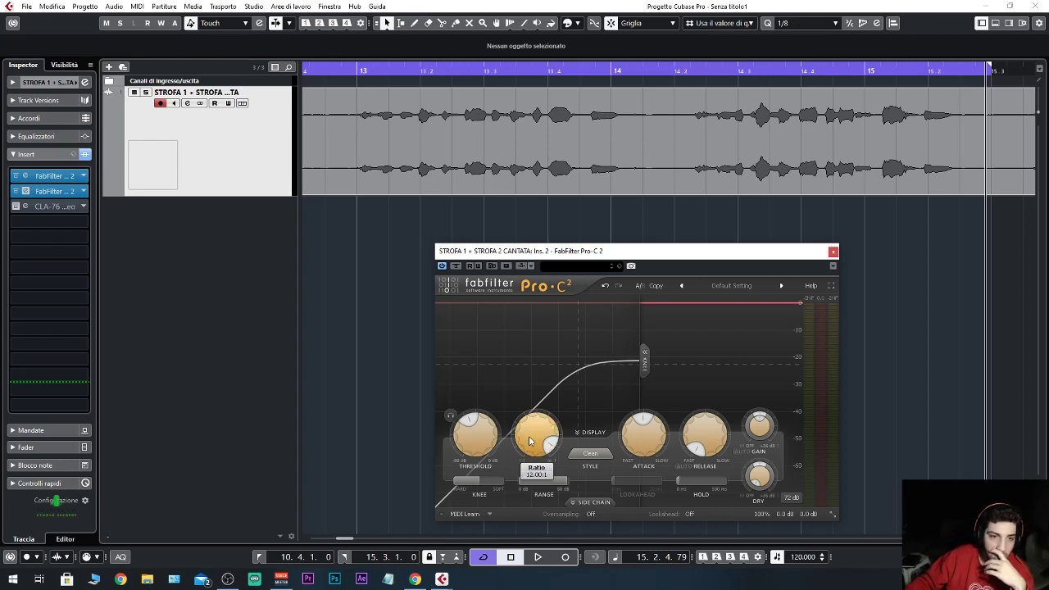
double_click(528, 440)
type("20")
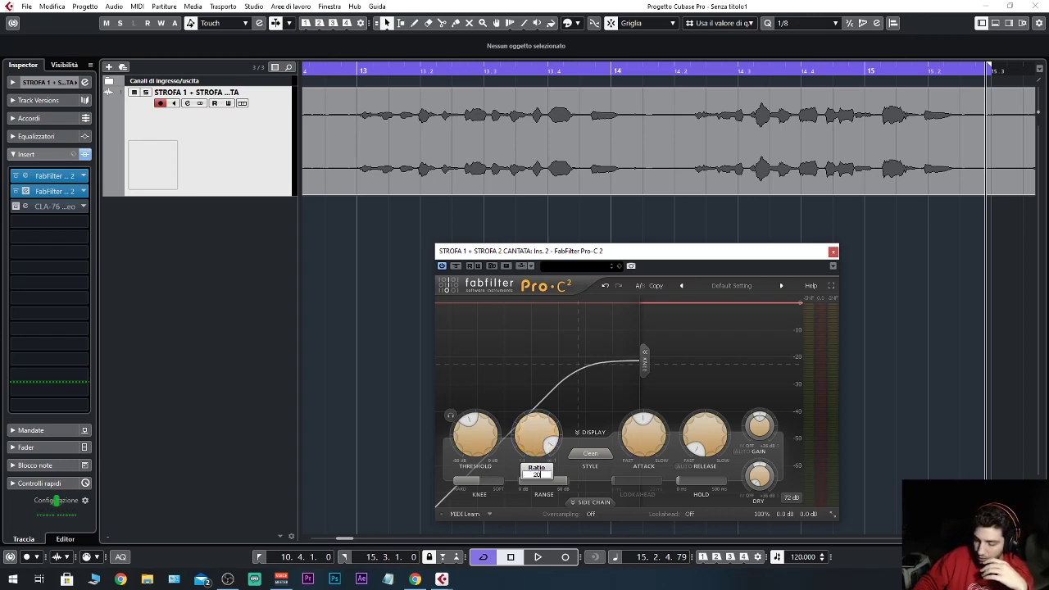
key("Return")
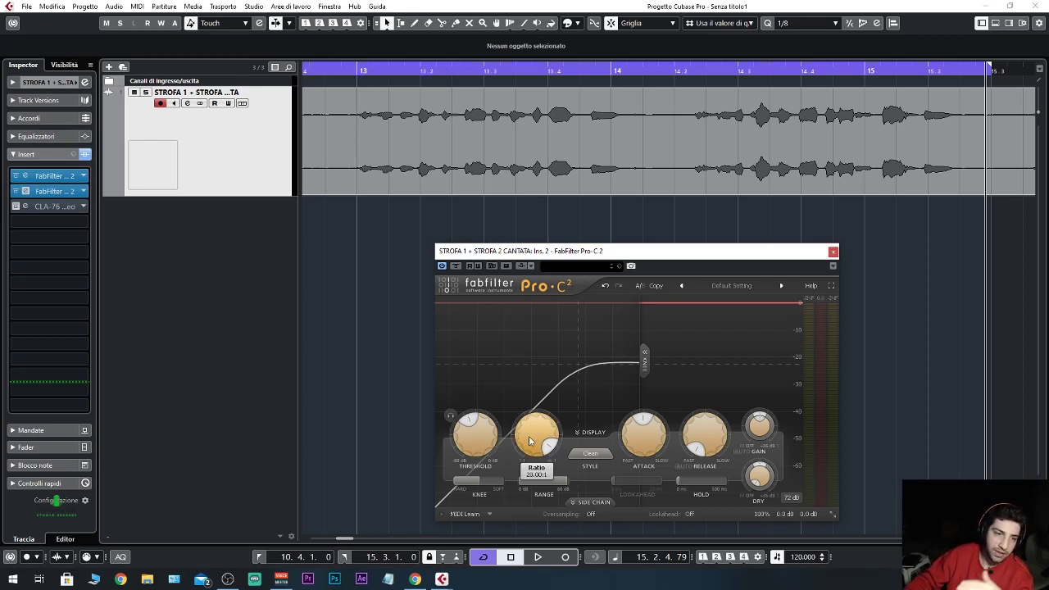
mouse_move(528, 440)
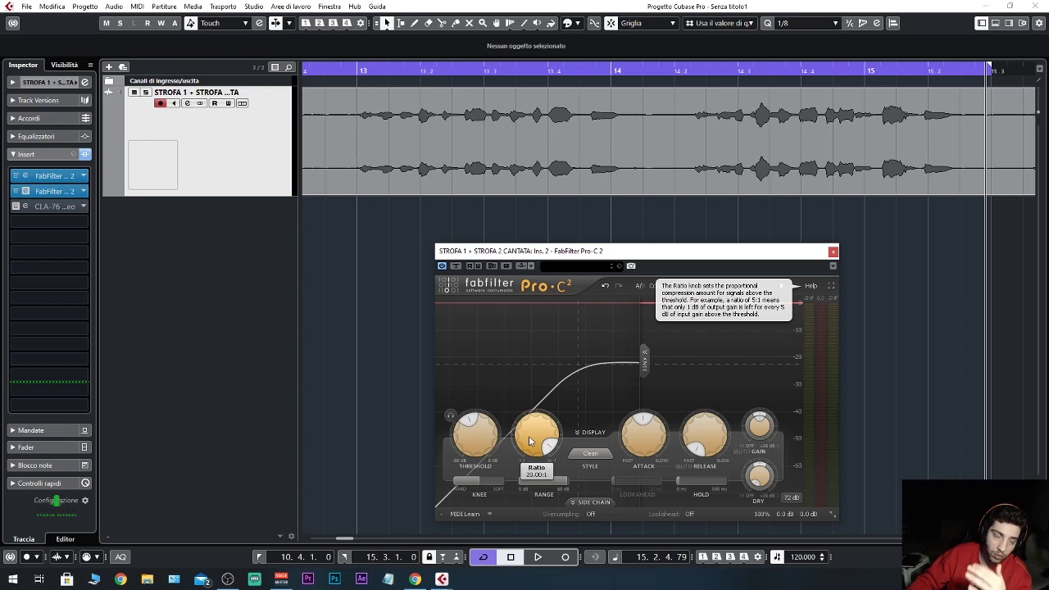
scroll(528, 440, "up", 5)
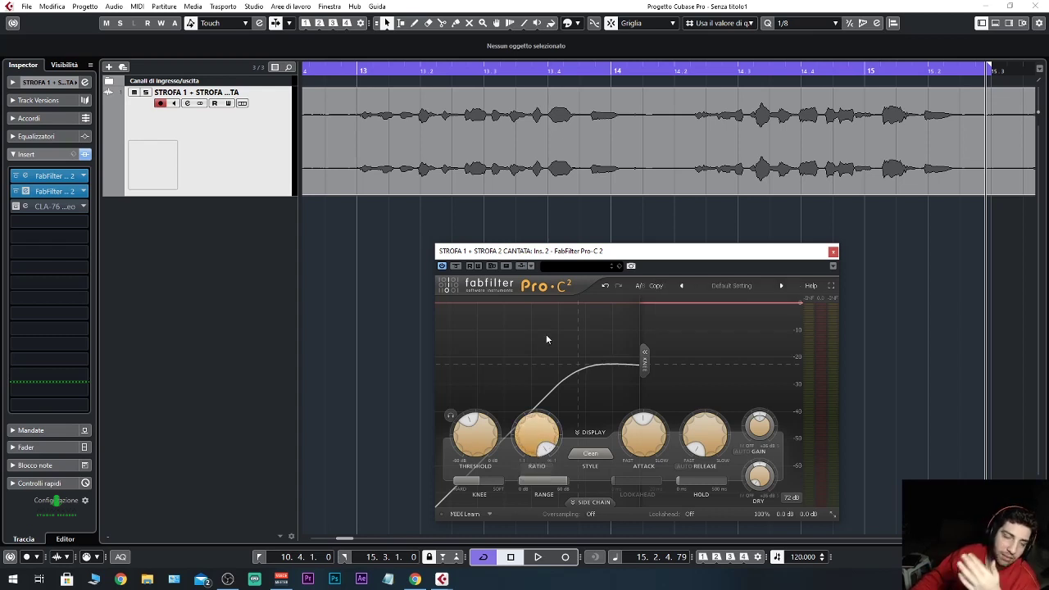
Set the compressor's ratio to exactly 4:1.
double_click(531, 435)
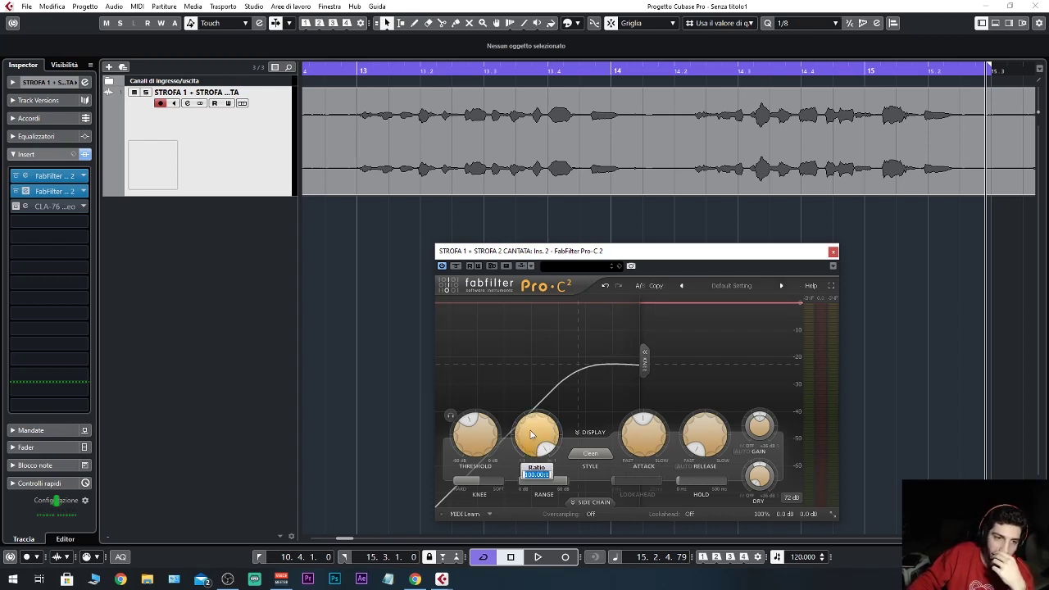
type("4")
key("Return")
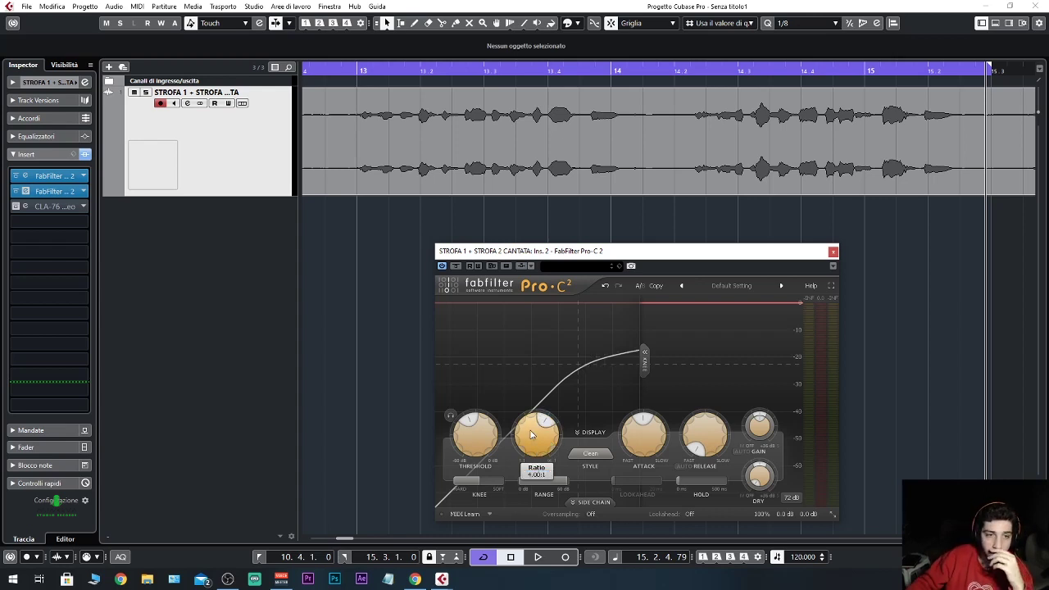
mouse_move(530, 434)
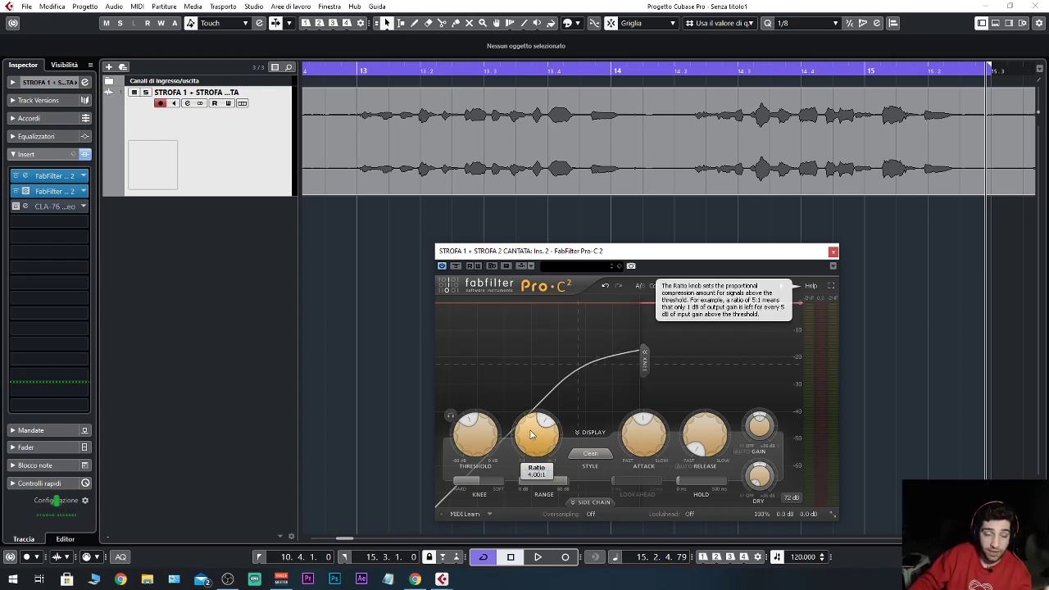
Try a fast compressor attack of about 6.6 ms, and set the attack to exactly 20 ms.
mouse_move(644, 434)
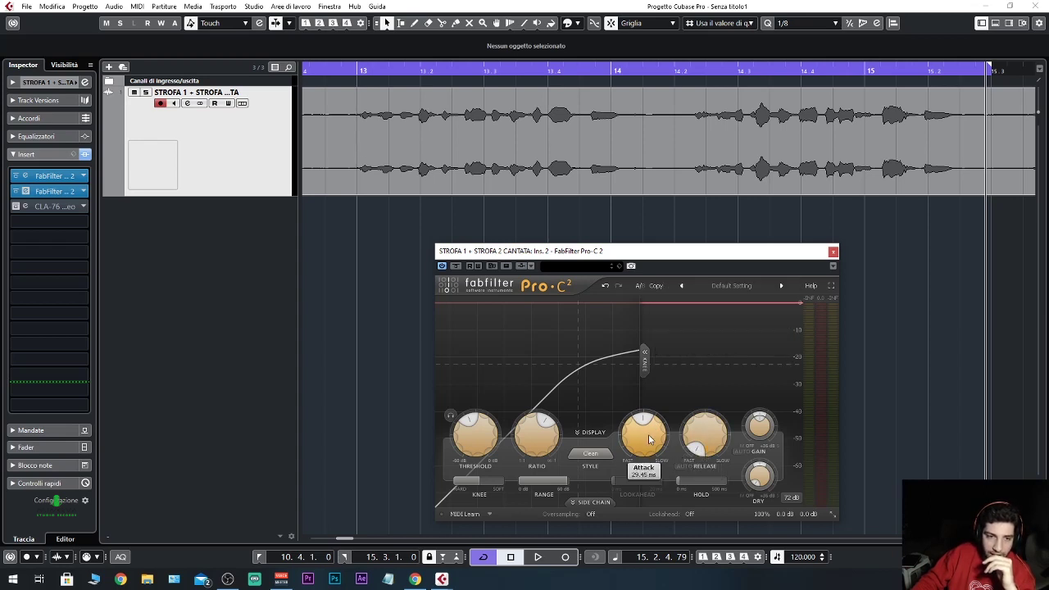
left_click_drag(649, 439, 646, 464)
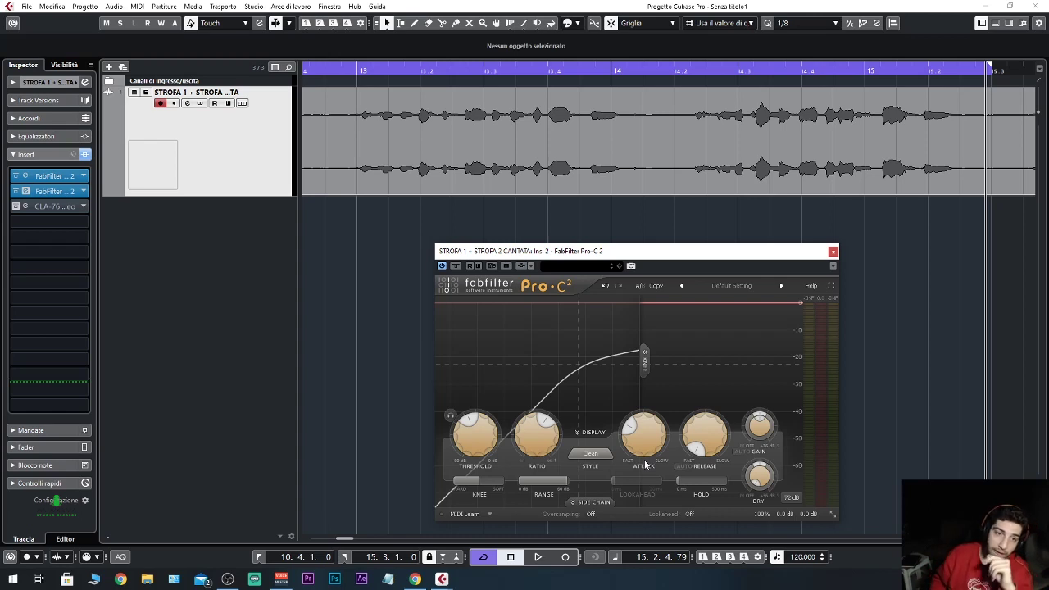
mouse_move(635, 447)
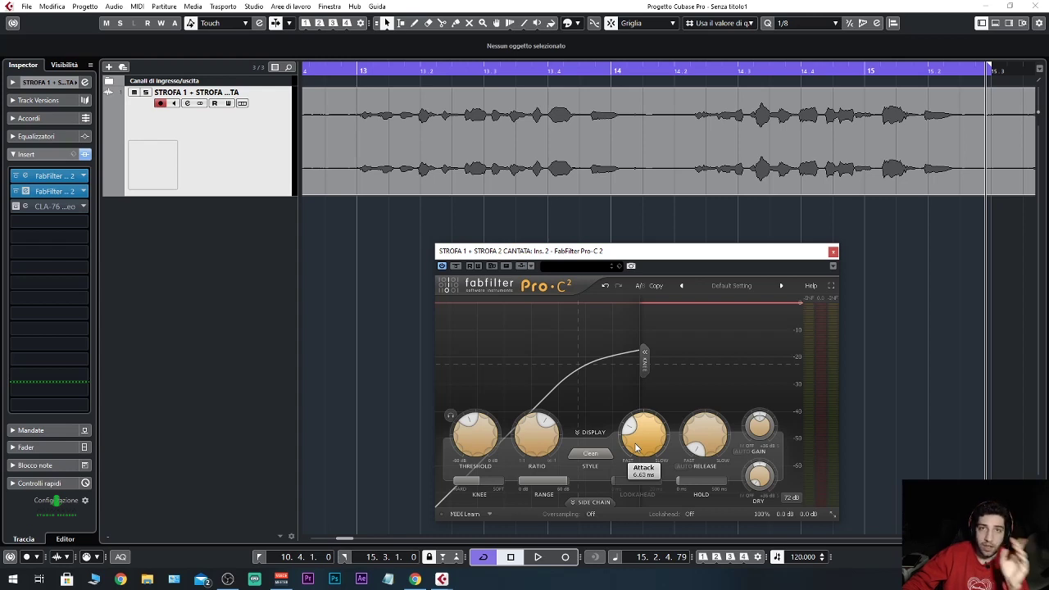
left_click_drag(635, 446, 643, 431)
double_click(642, 431)
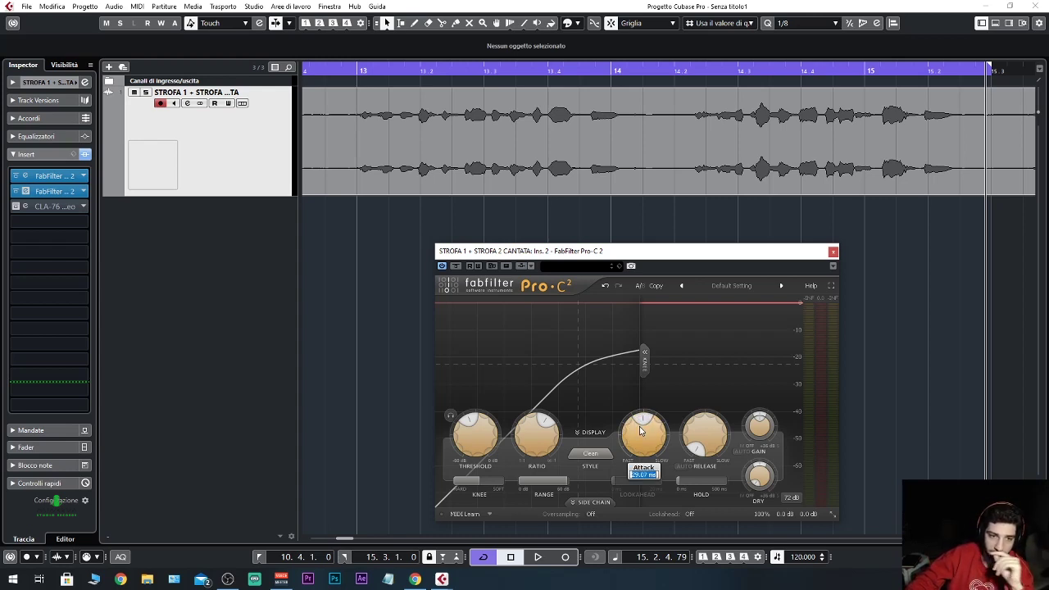
type("20")
key("Return")
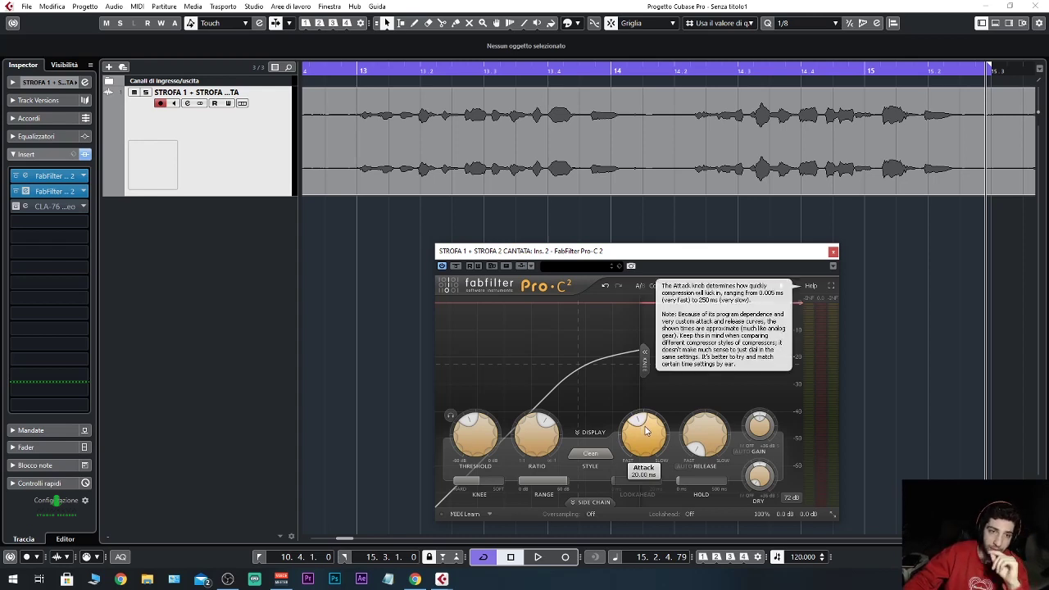
Try compressor attack times of about 32 ms and about 7.2 ms, and lengthen the release to about 87 ms.
left_click_drag(643, 453, 643, 438)
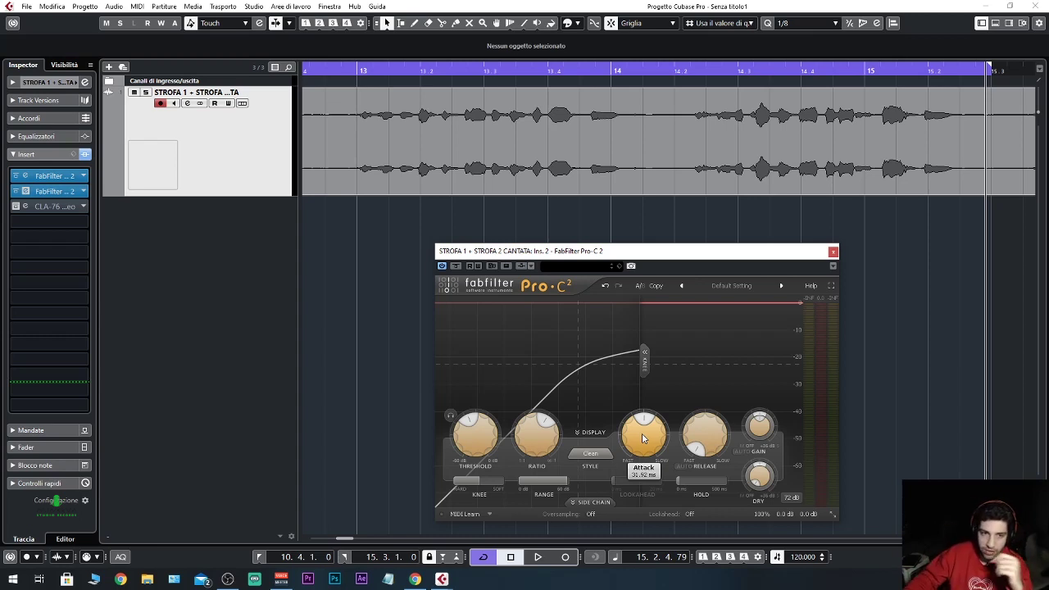
left_click_drag(642, 438, 630, 467)
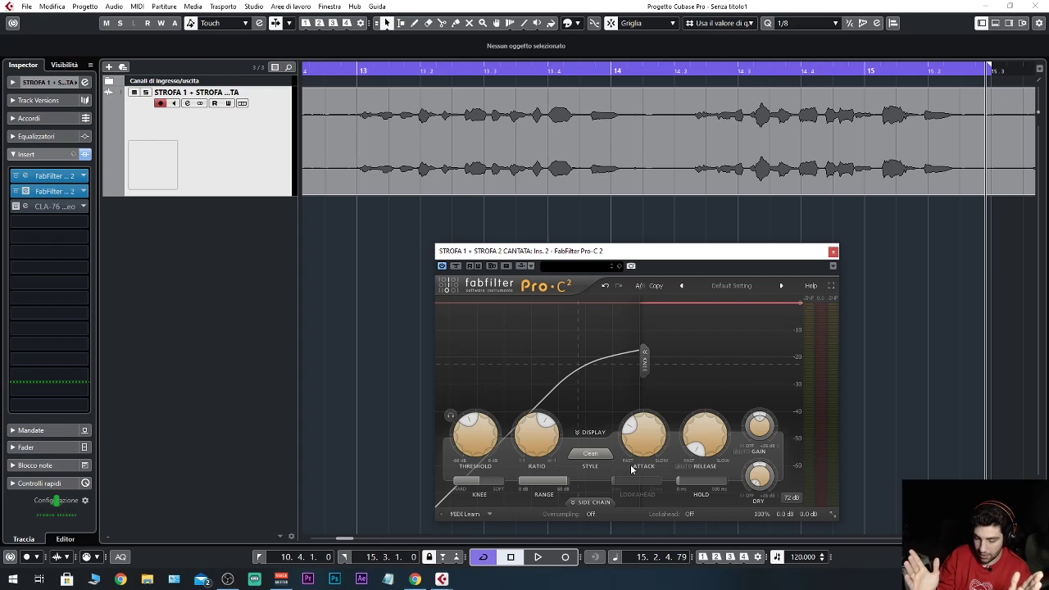
mouse_move(706, 447)
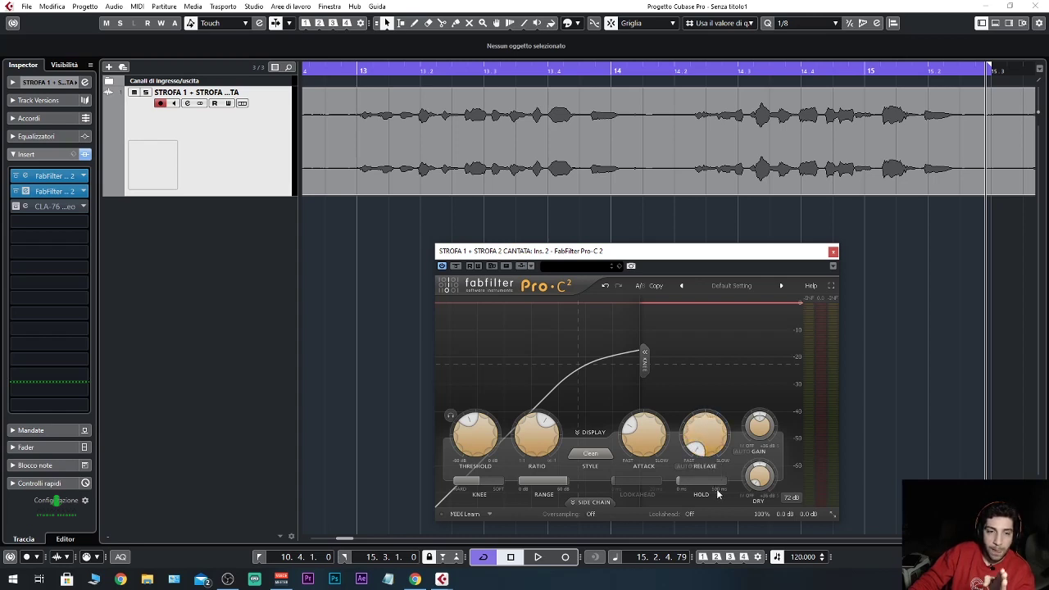
mouse_move(649, 441)
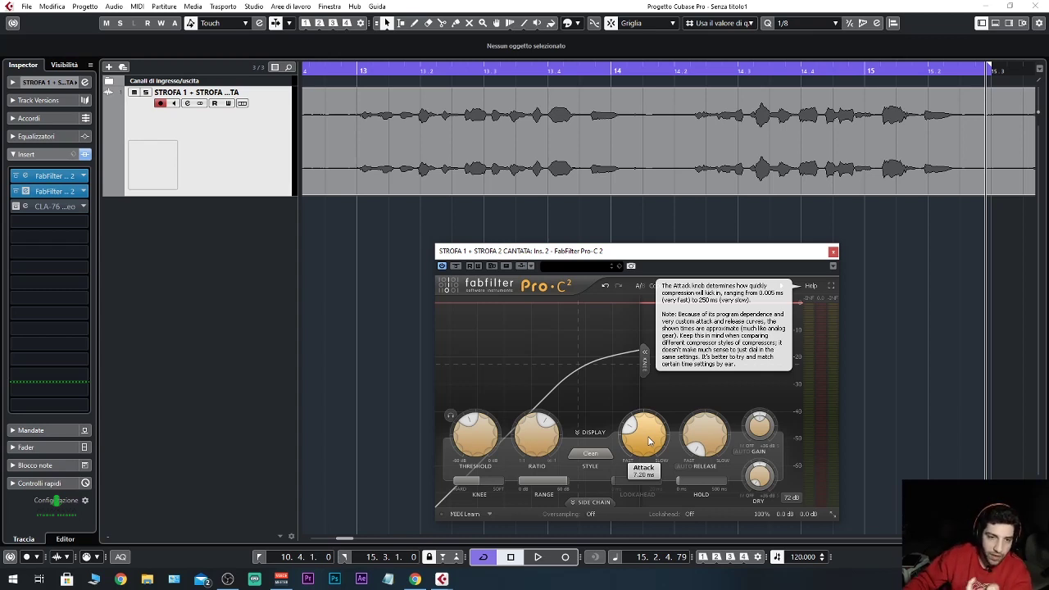
mouse_move(715, 451)
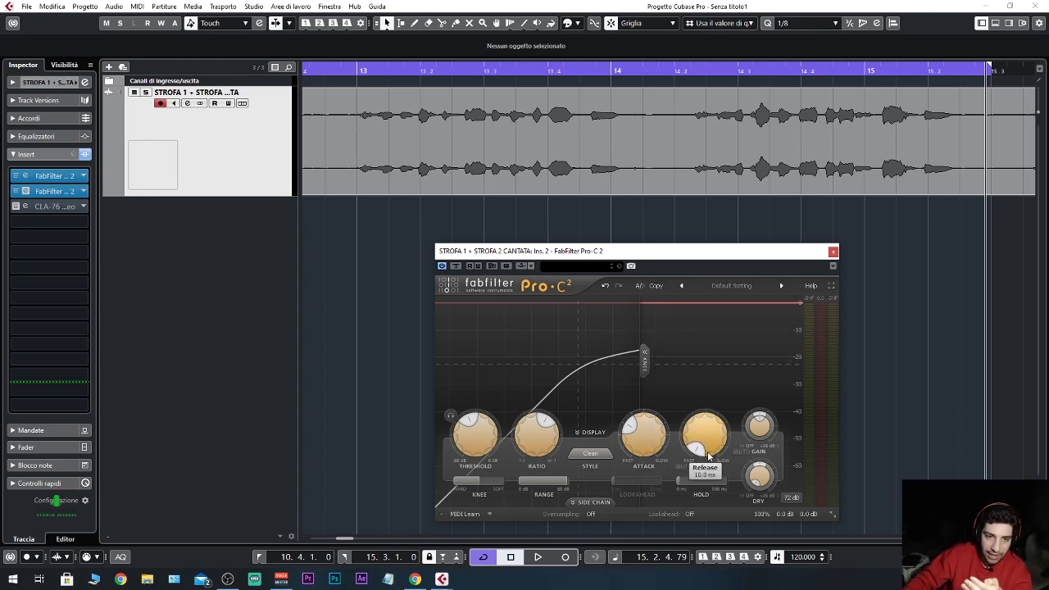
left_click_drag(715, 451, 713, 409)
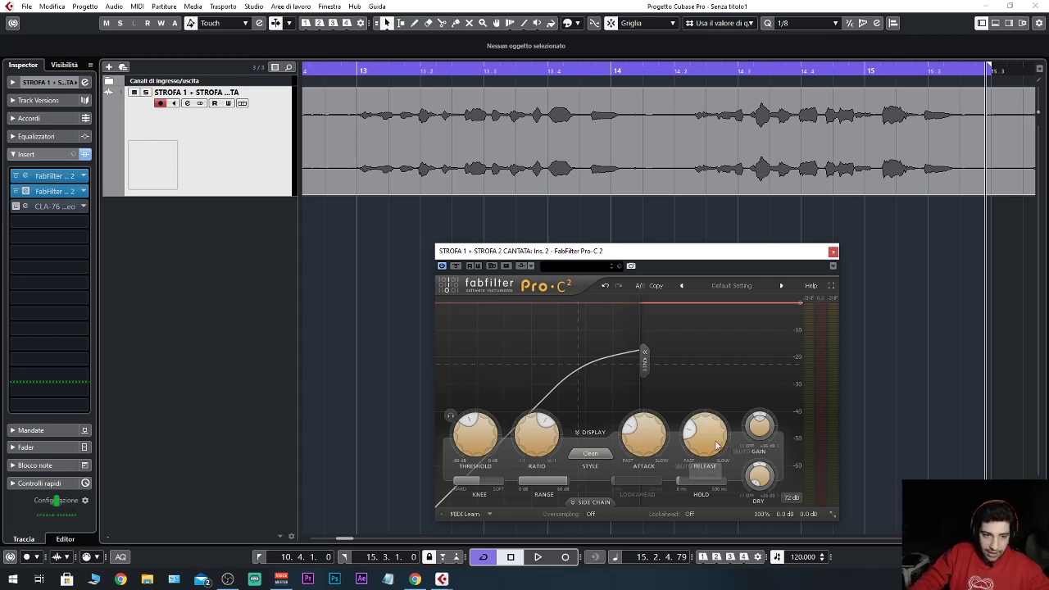
Set both the attack and the release of the compressor to their fastest values.
left_click_drag(644, 436, 645, 554)
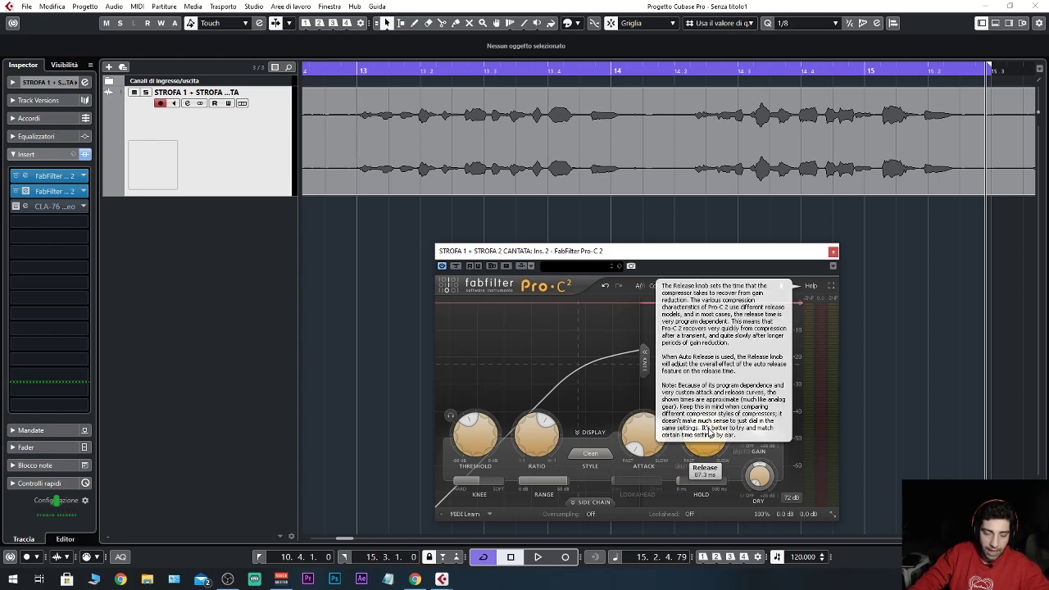
left_click_drag(709, 432, 685, 526)
mouse_move(648, 459)
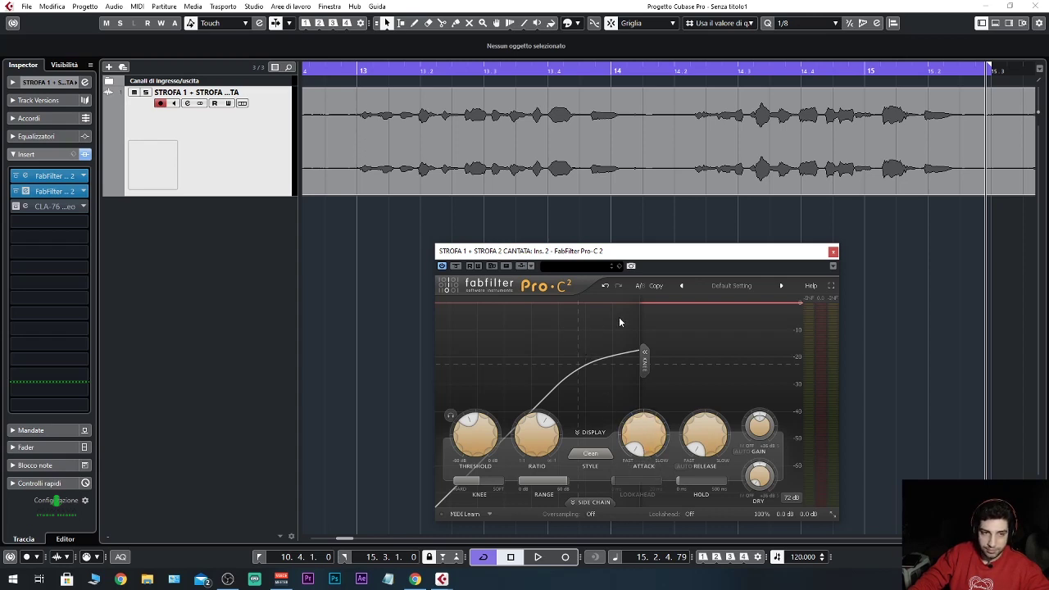
mouse_move(709, 449)
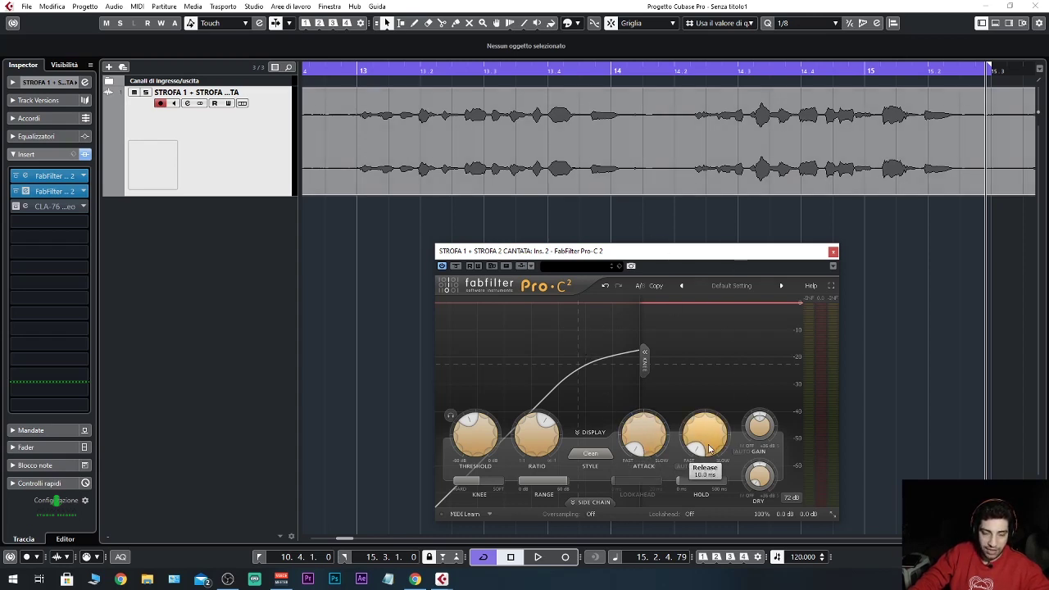
Move the compressor window slightly lower and play the vocal from just before bar 13 to hear the fastest attack and release.
left_click_drag(685, 258, 695, 271)
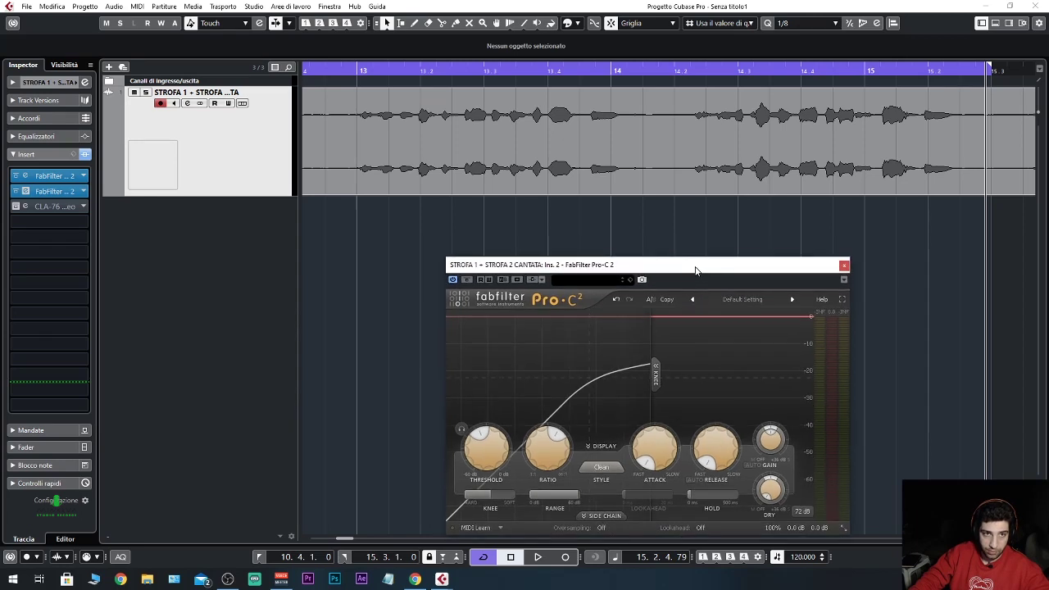
left_click(346, 70)
key("space")
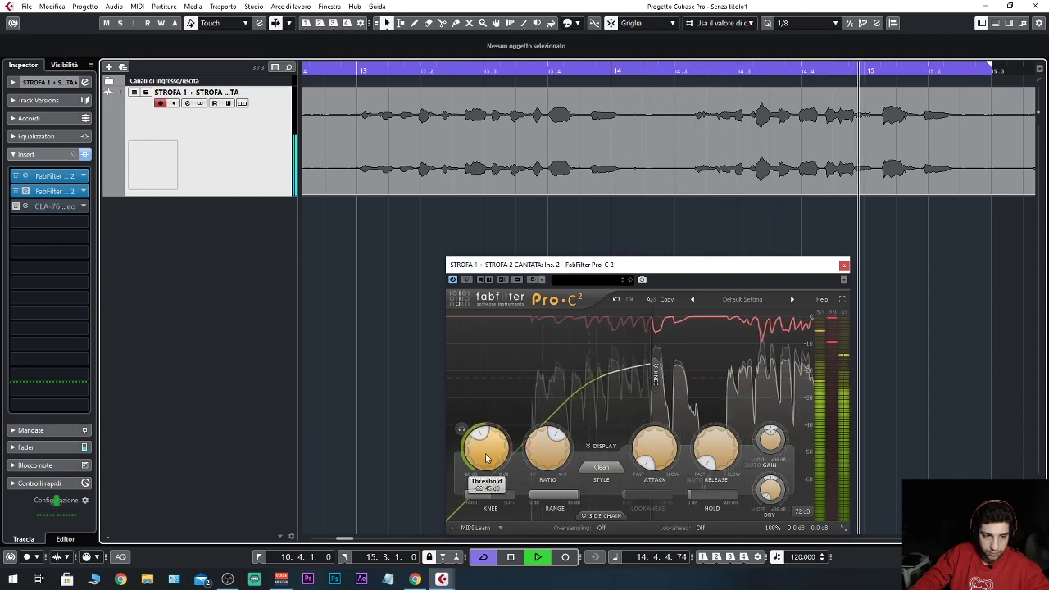
key("space")
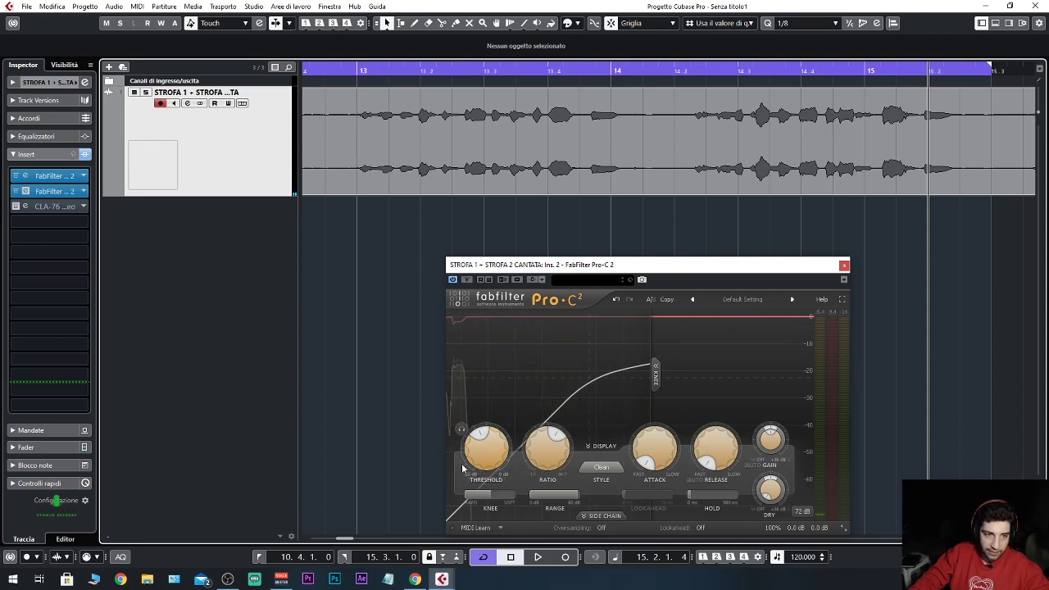
Try a compressor threshold of -60 dB during vocal playback and check the gain reduction meter.
mouse_move(503, 443)
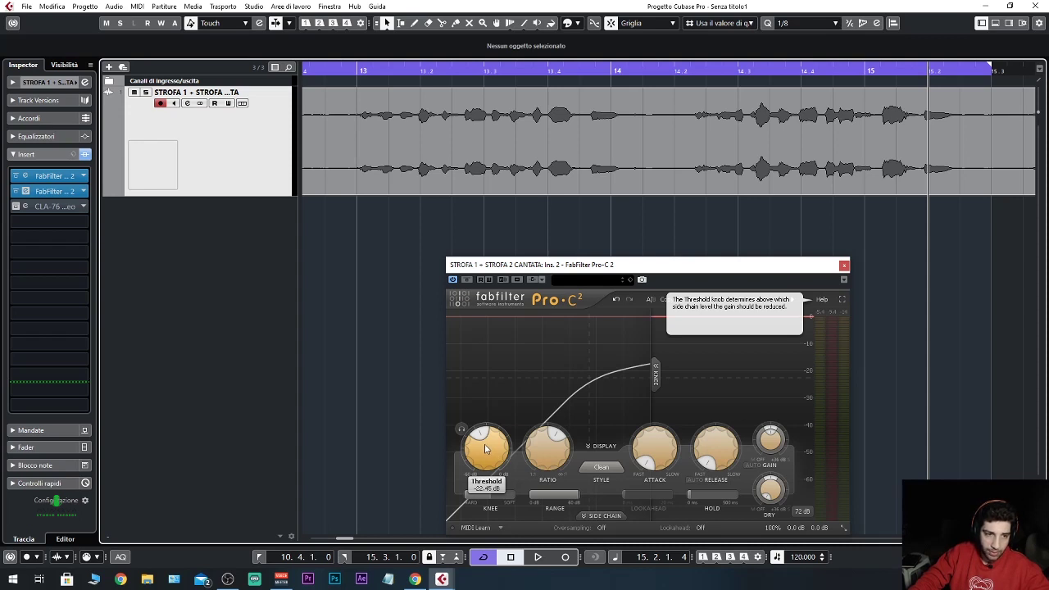
key("space")
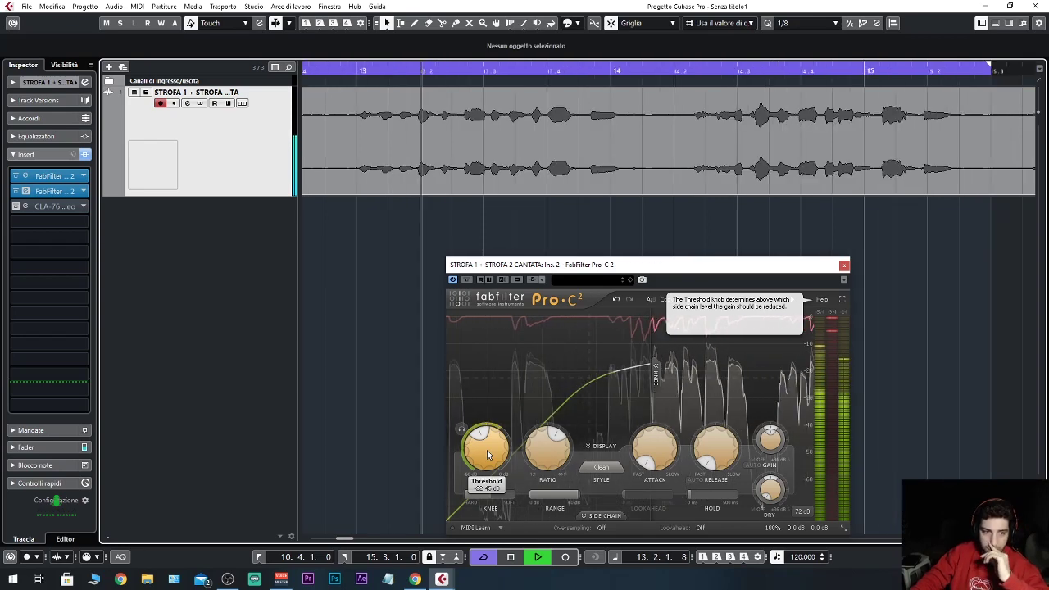
left_click_drag(487, 455, 496, 533)
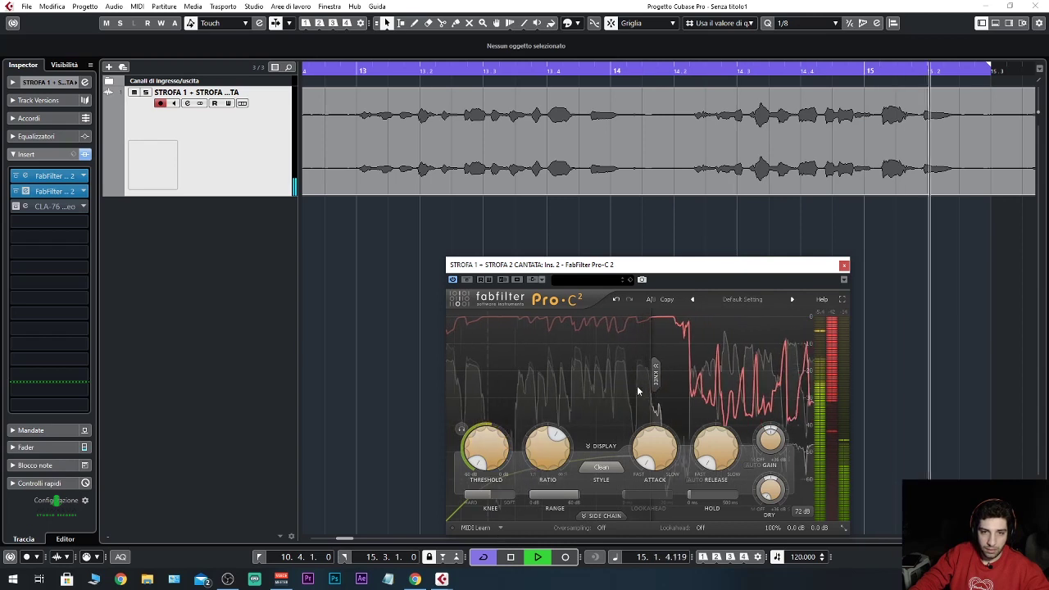
key("space")
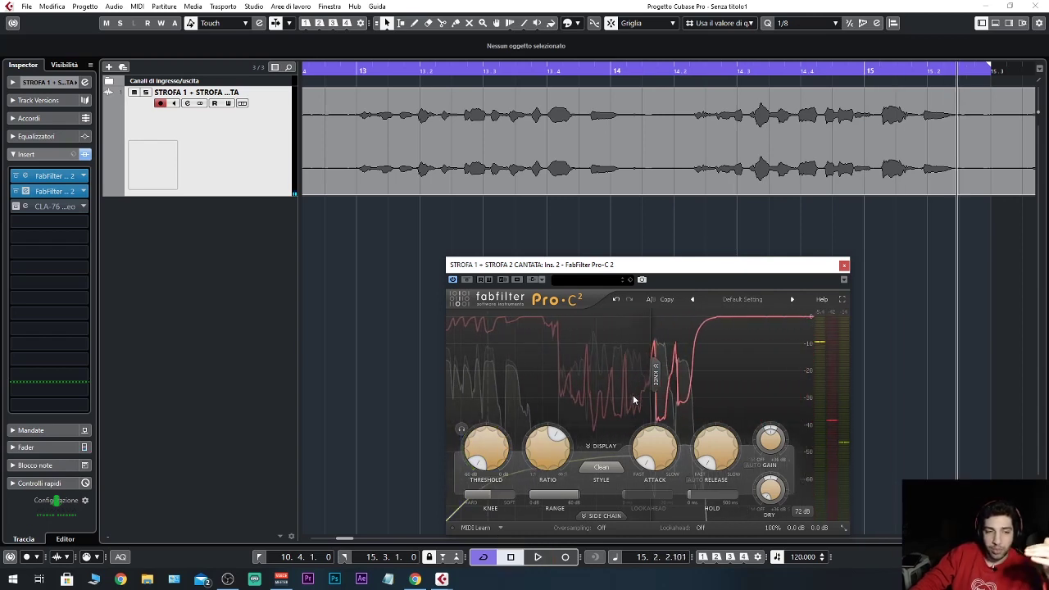
mouse_move(489, 459)
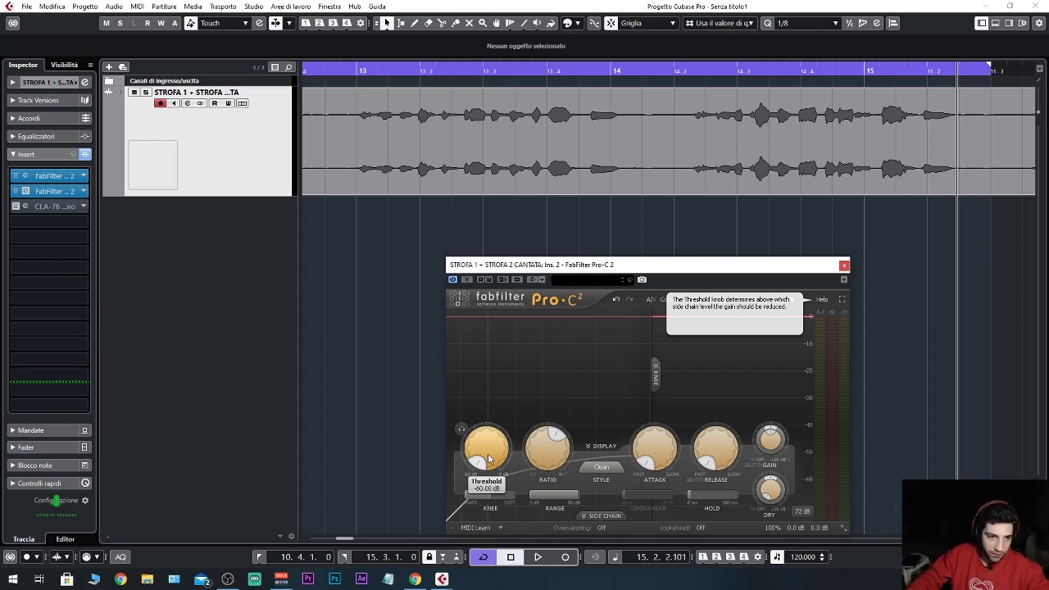
key("space")
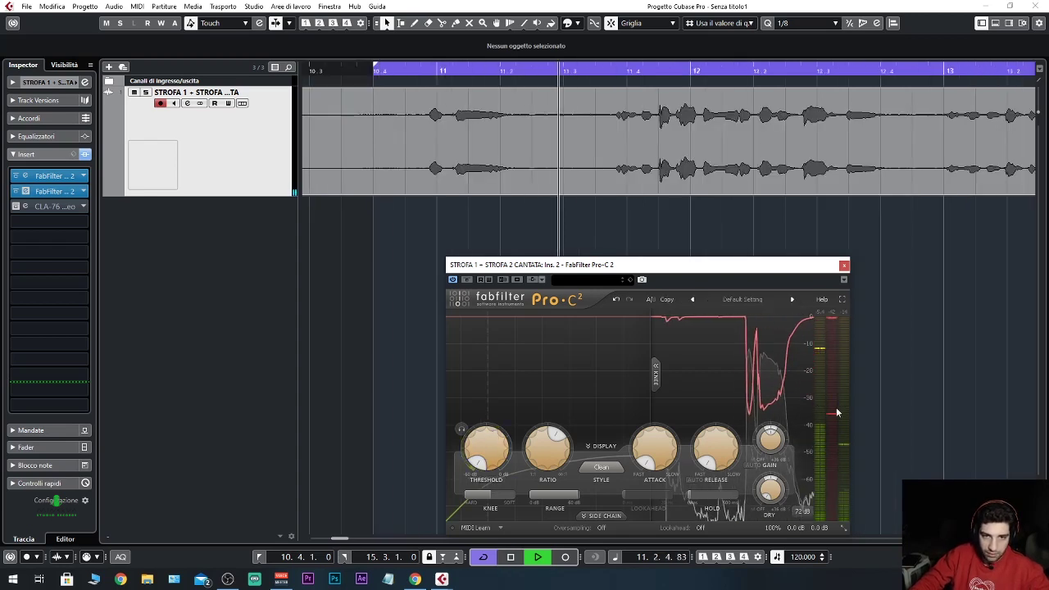
mouse_move(835, 421)
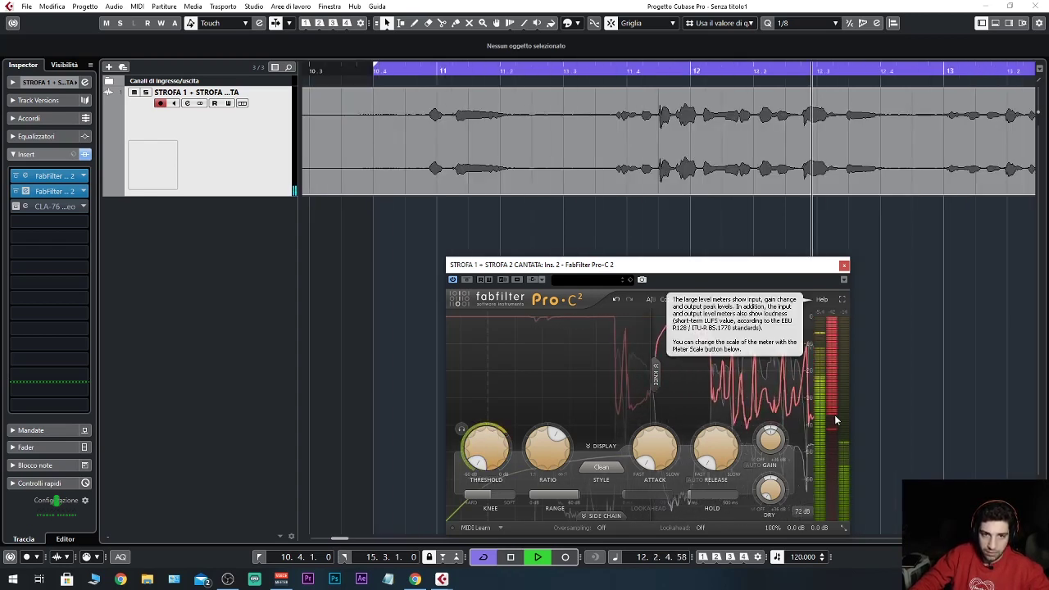
key("space")
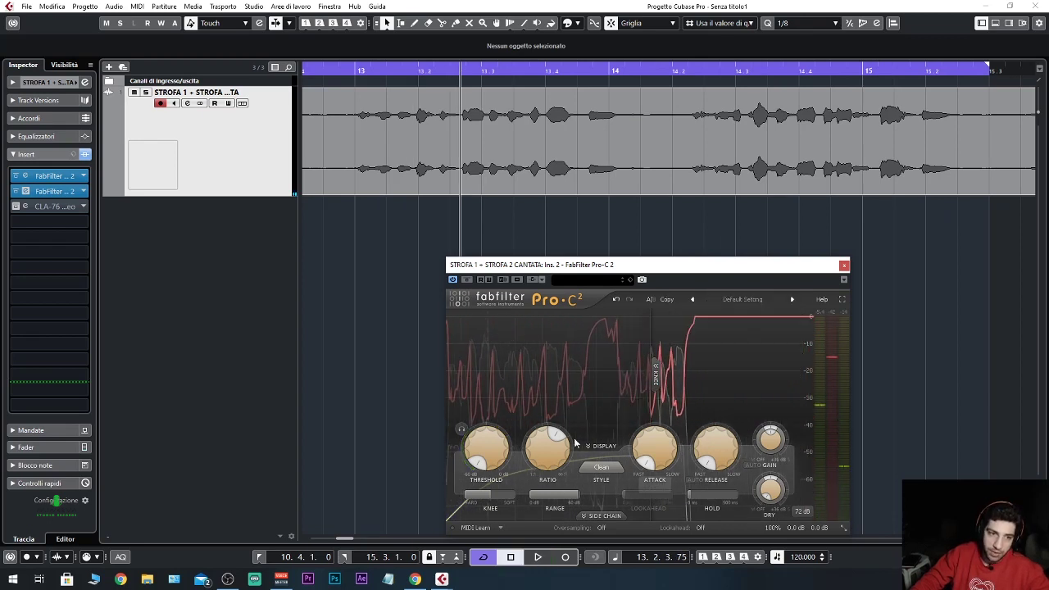
Raise the compressor's threshold to about -18.5 dB and play the vocal to check the gain reduction.
left_click_drag(481, 447, 489, 406)
key("space")
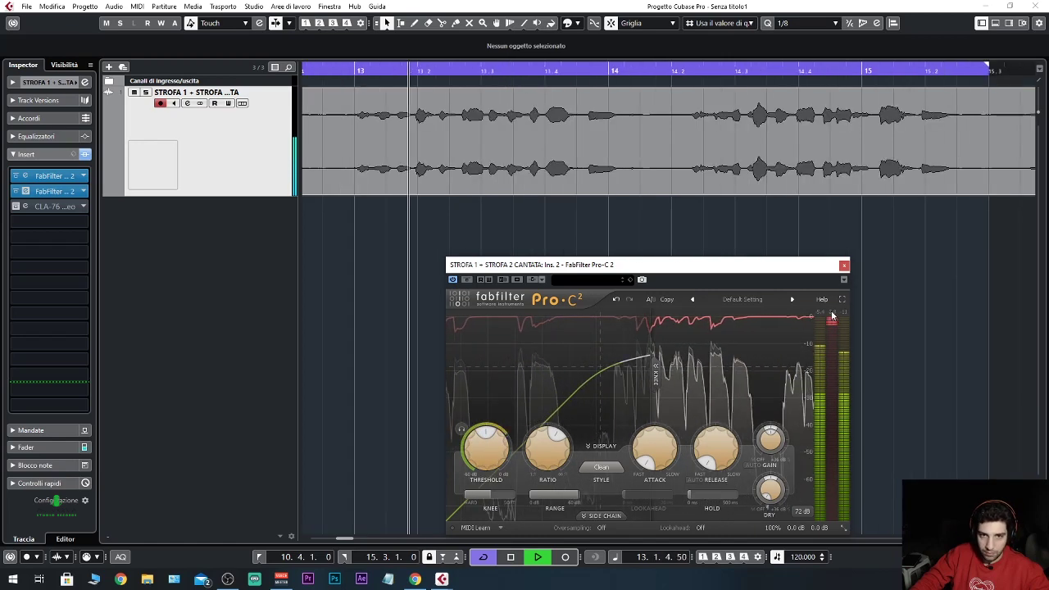
key("space")
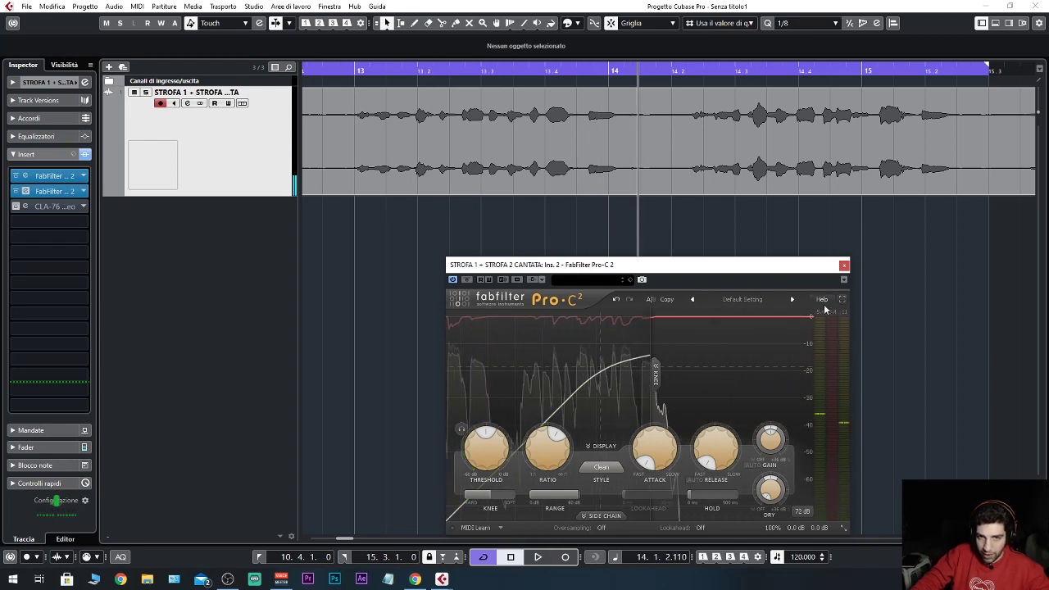
key("space")
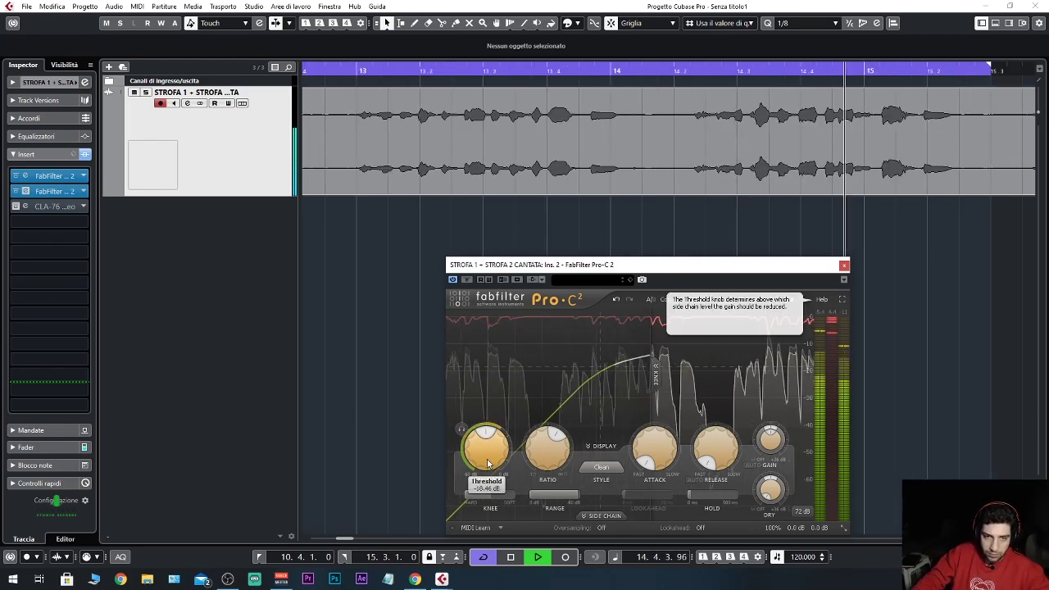
key("space")
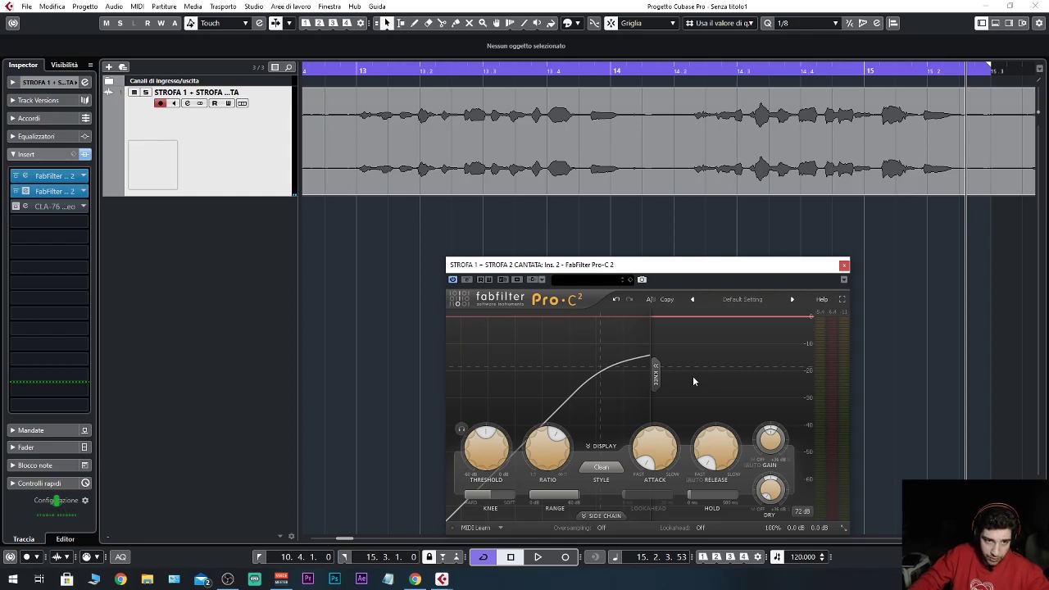
Replay the looped vocal to examine how the compressor reacts with the fastest attack and release times.
key("space")
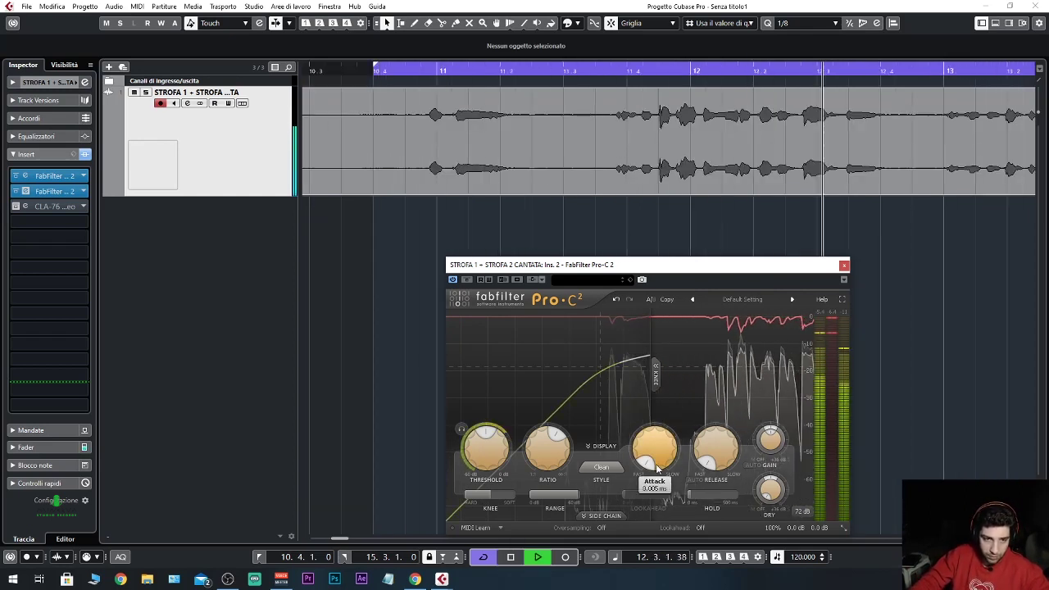
key("space")
mouse_move(722, 451)
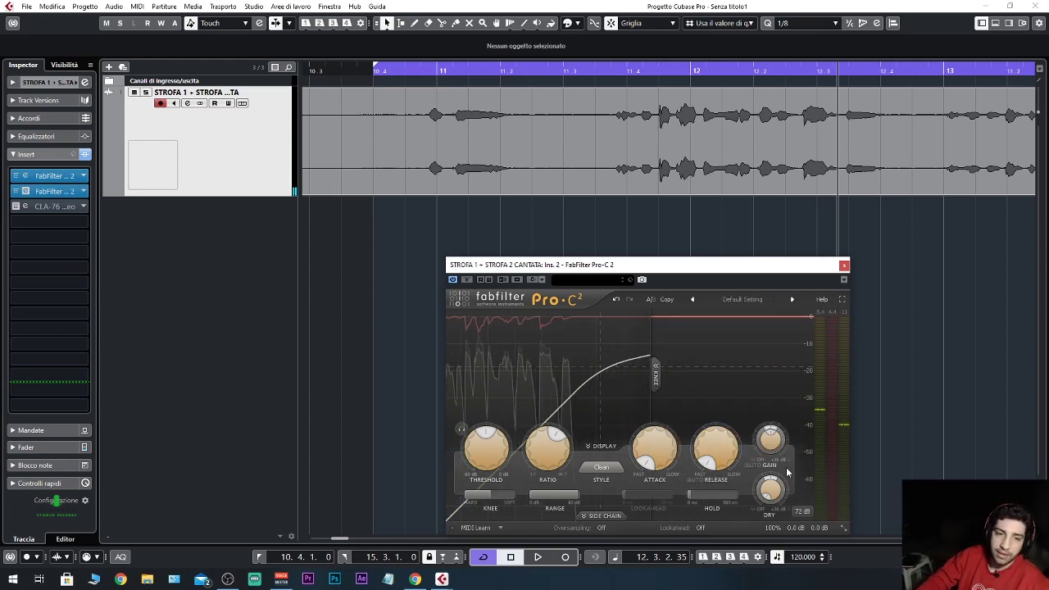
mouse_move(643, 453)
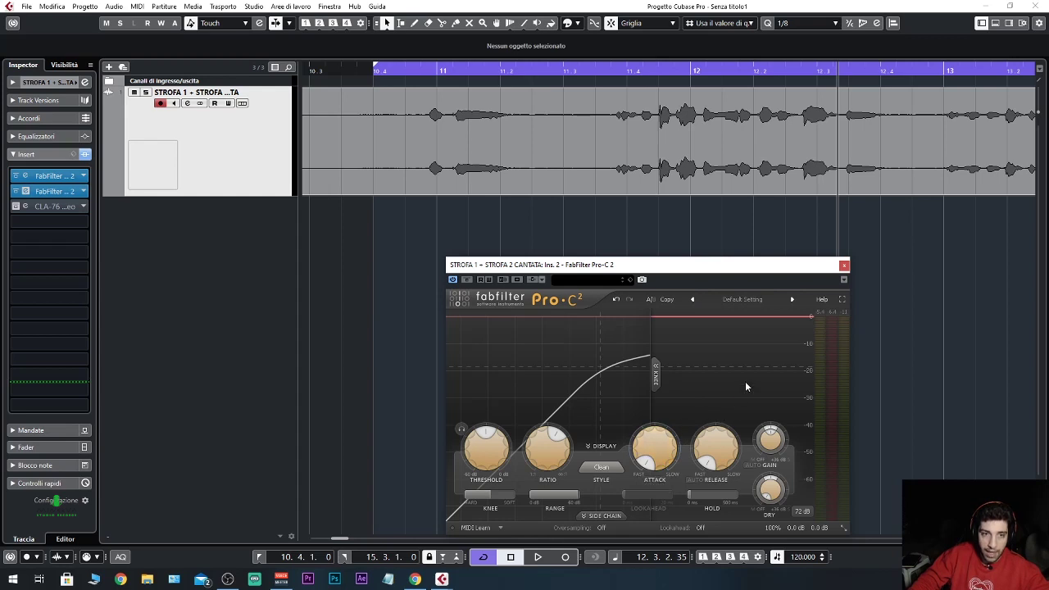
key("space")
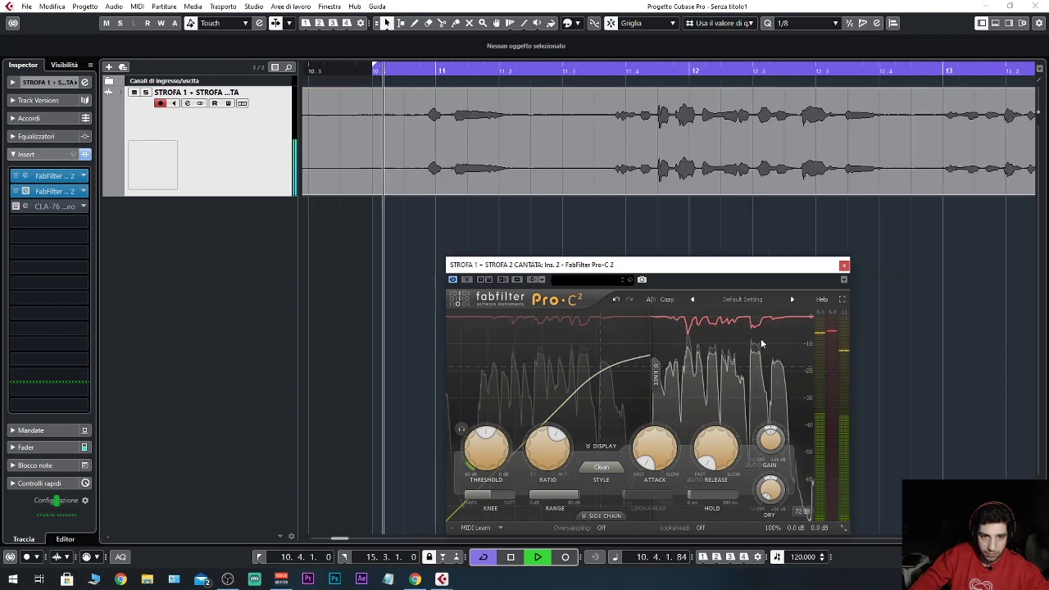
key("space")
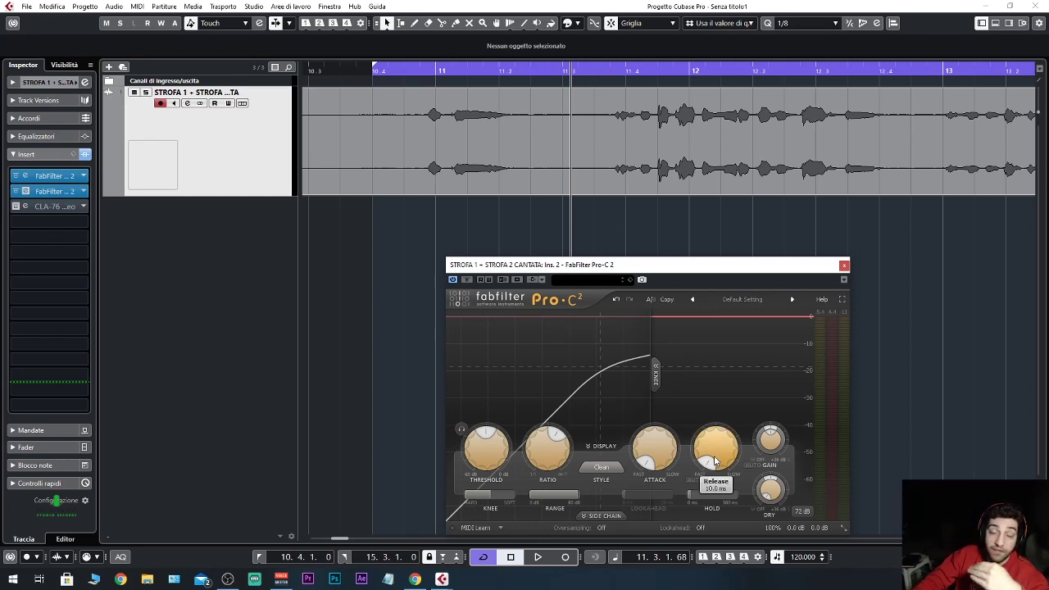
mouse_move(715, 460)
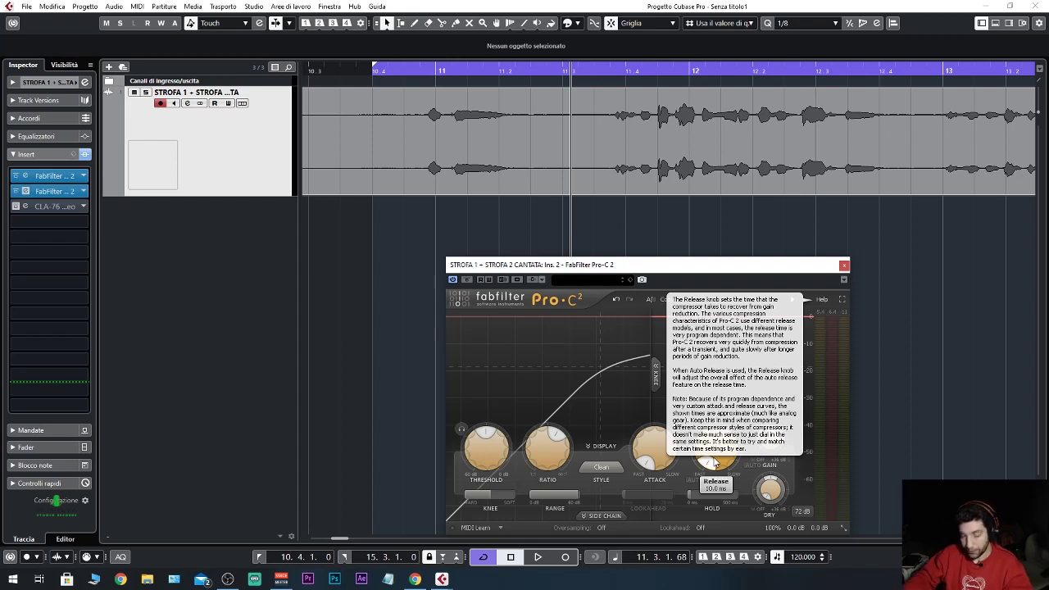
mouse_move(722, 465)
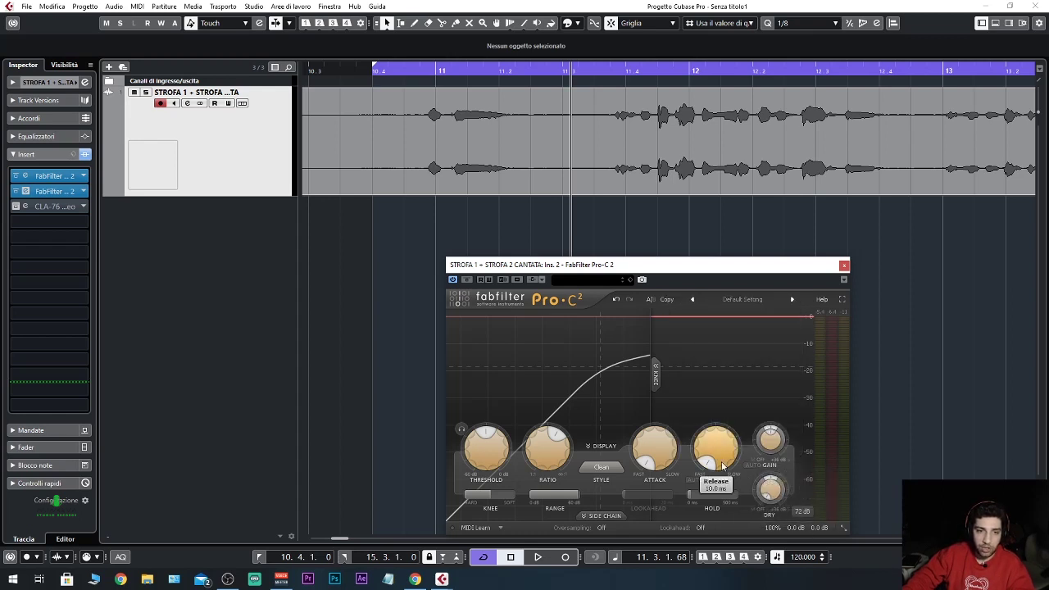
Slow the compressor's attack to about 16 ms, audition the vocal, and refine the attack to about 11.9 ms.
mouse_move(646, 460)
left_mouse_down()
mouse_move(645, 435)
mouse_move(653, 448)
left_mouse_up()
key("space")
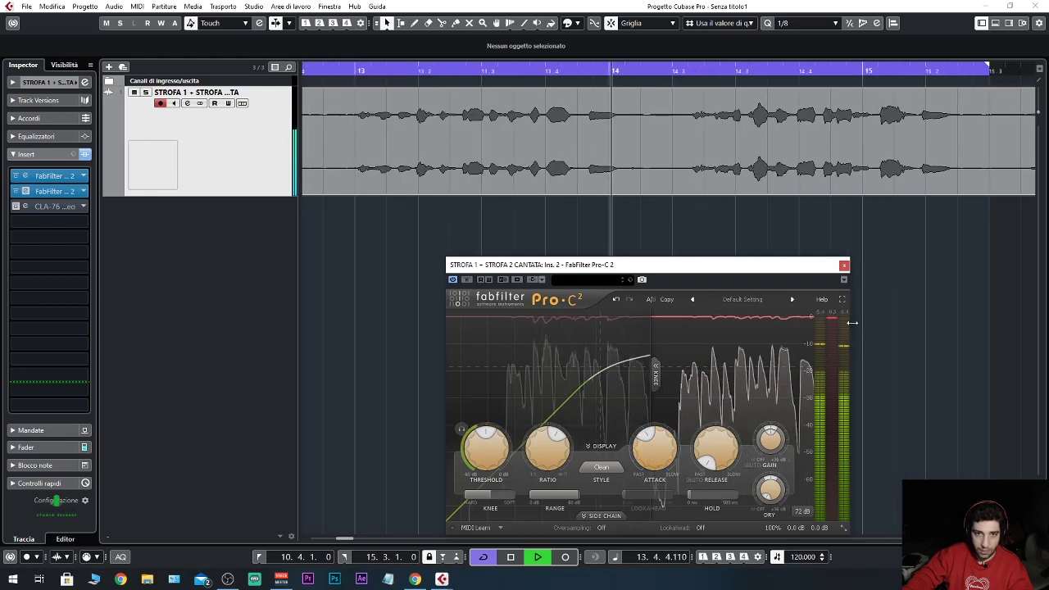
key("space")
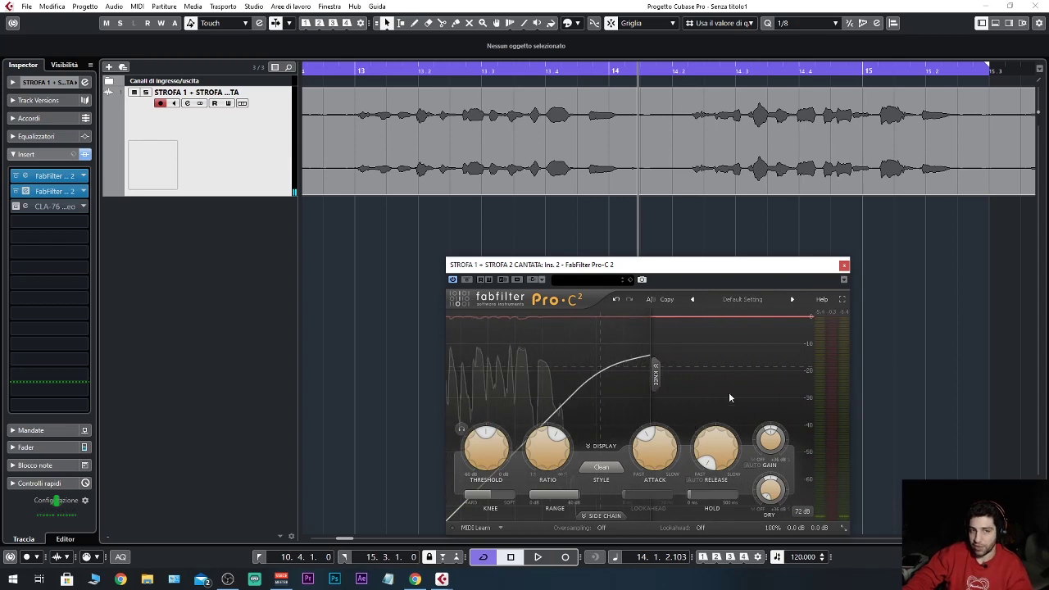
key("space")
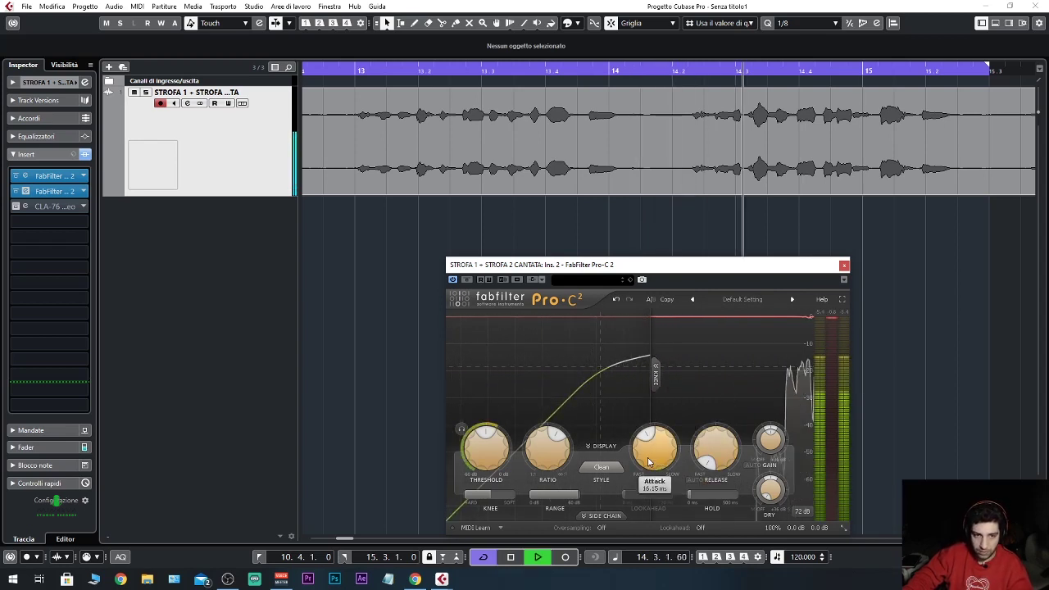
left_click_drag(647, 462, 648, 465)
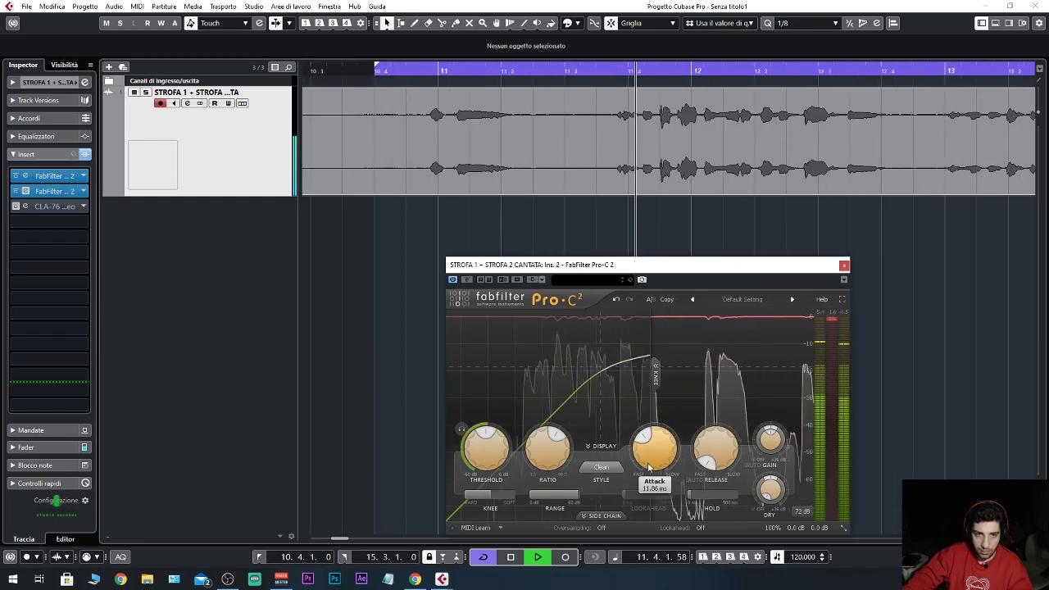
Try the slowest compressor release and play the vocal to watch how the gain reduction recovers.
mouse_move(712, 462)
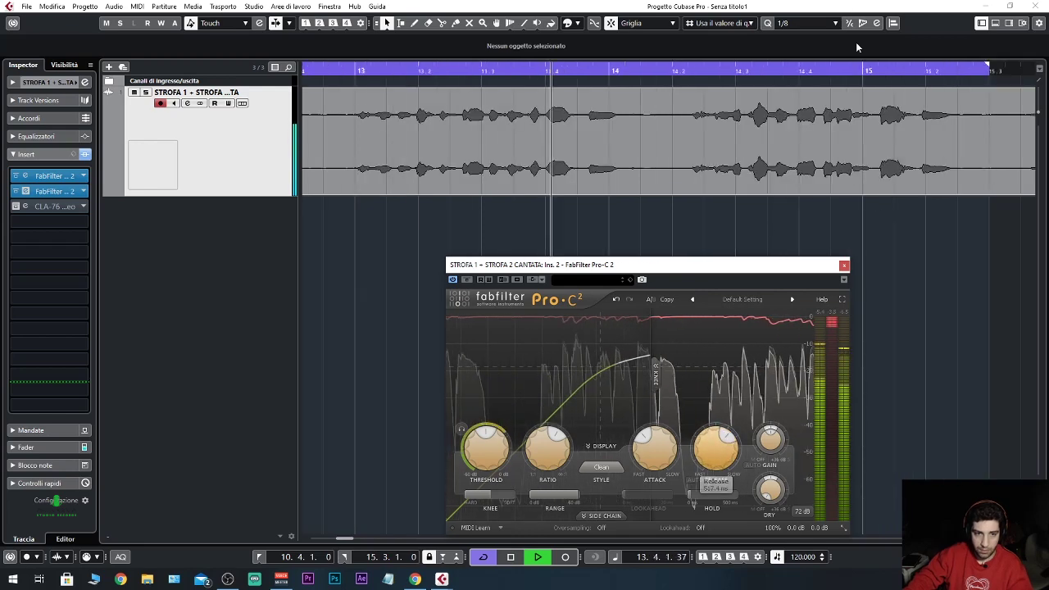
left_click_drag(707, 449, 694, 297)
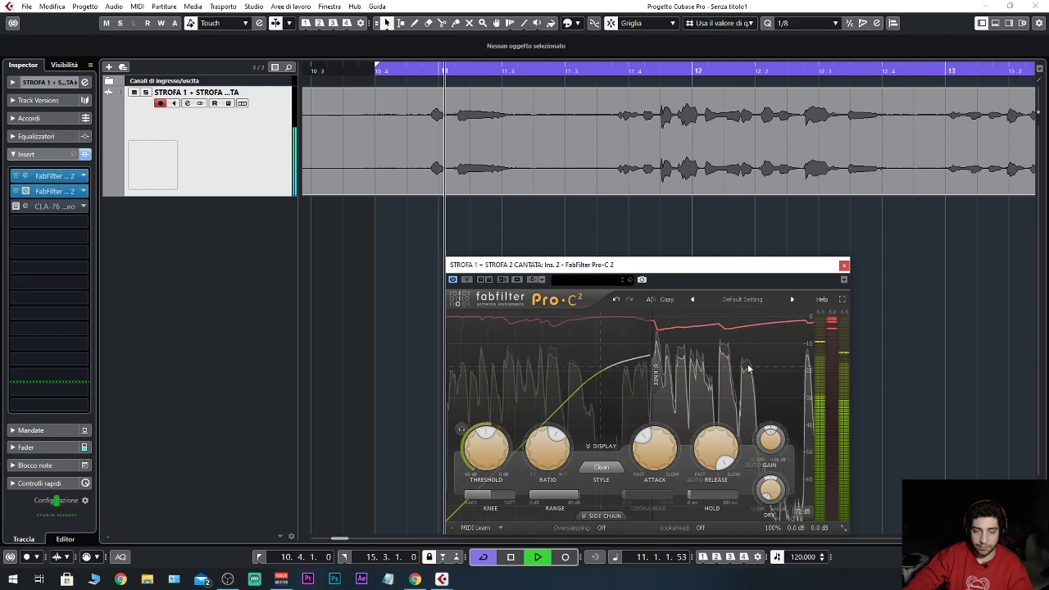
key("space")
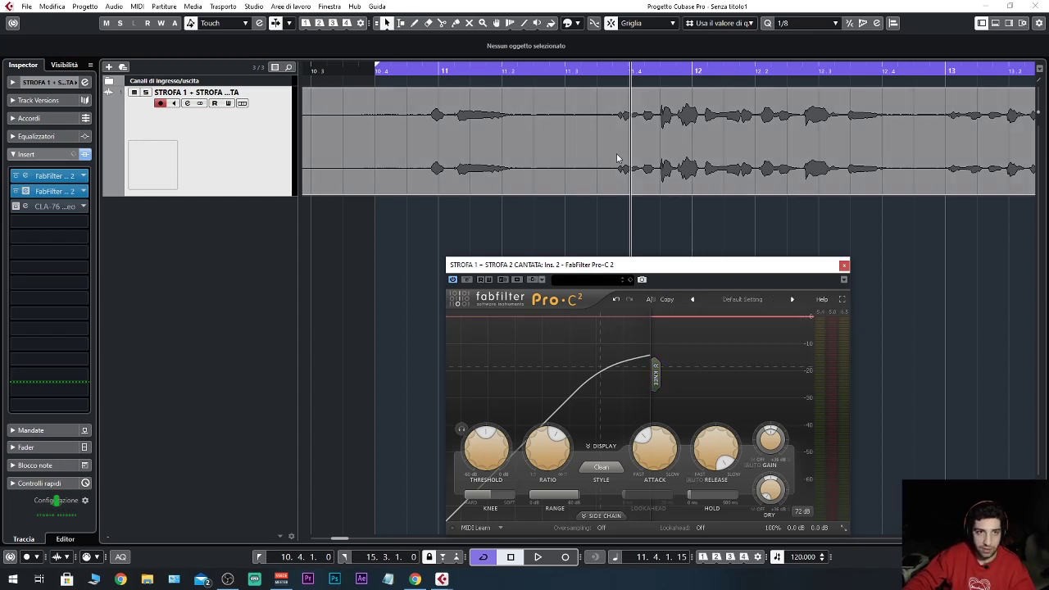
key("space")
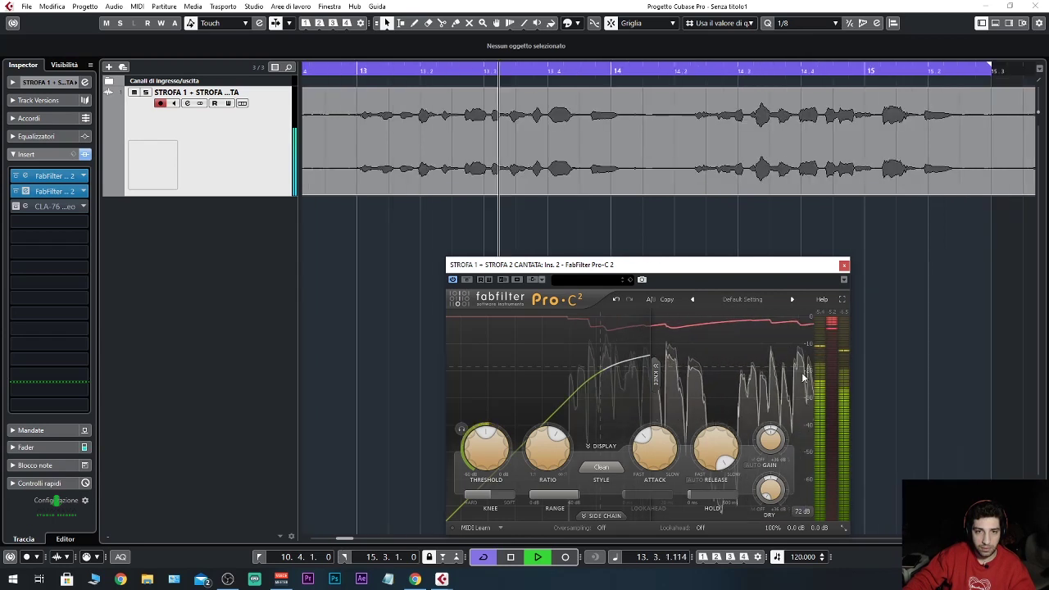
key("space")
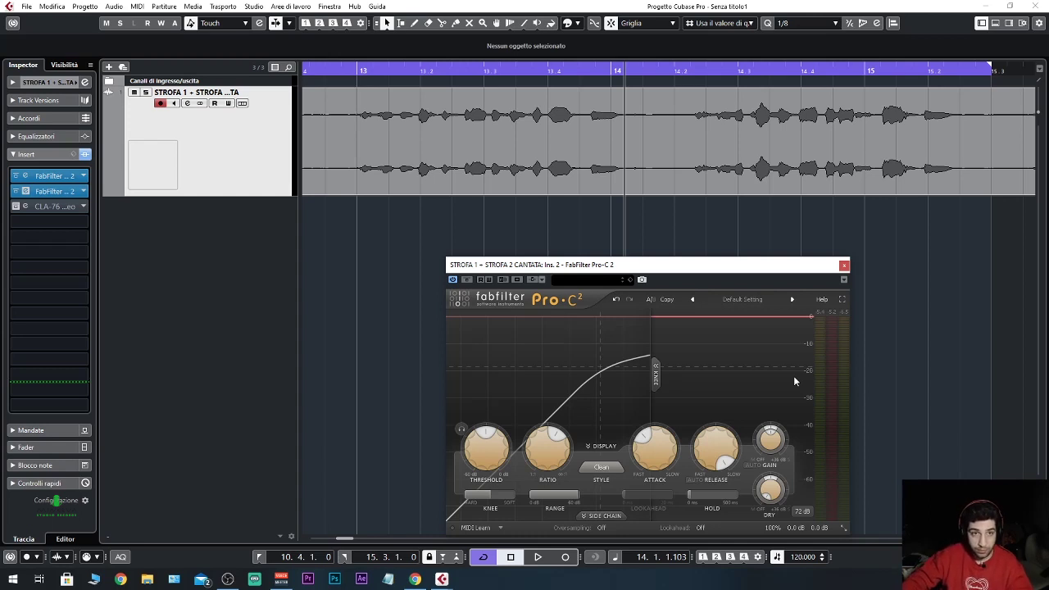
Shorten the compressor's release to about 250 ms while the vocal loop plays.
key("space")
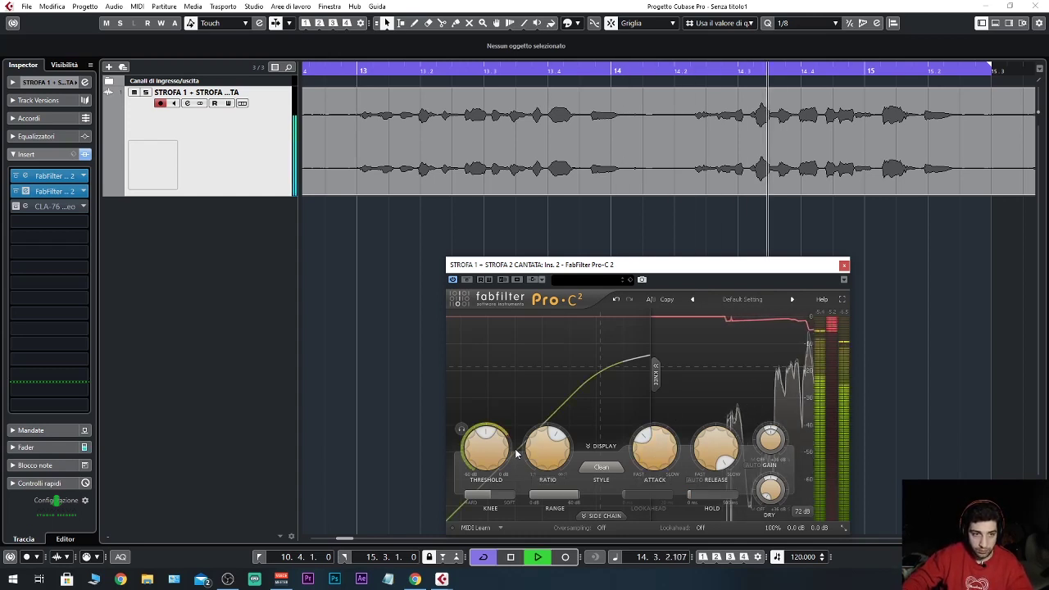
mouse_move(652, 455)
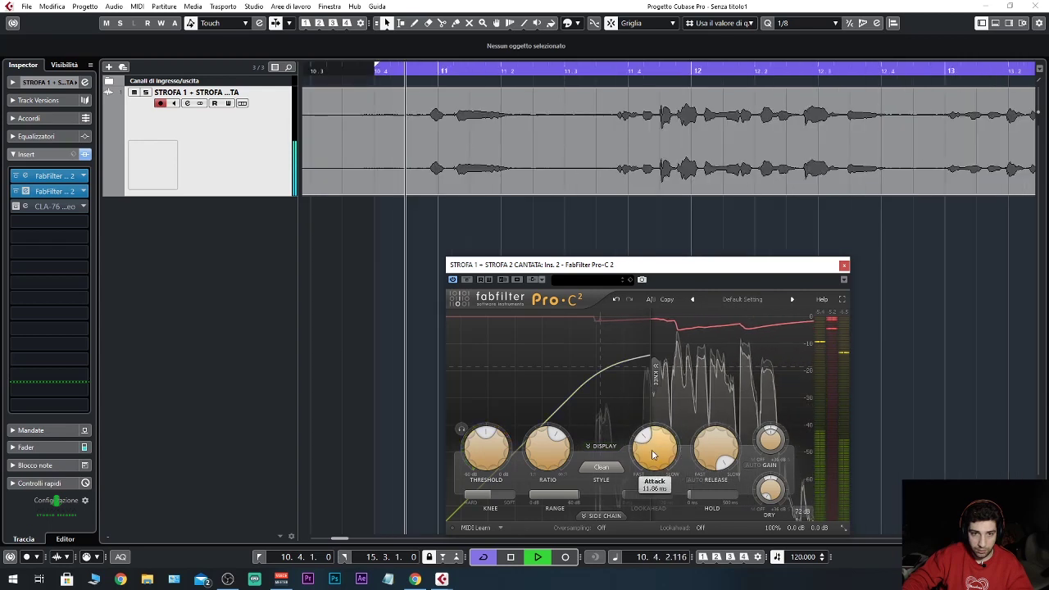
left_click_drag(715, 449, 721, 484)
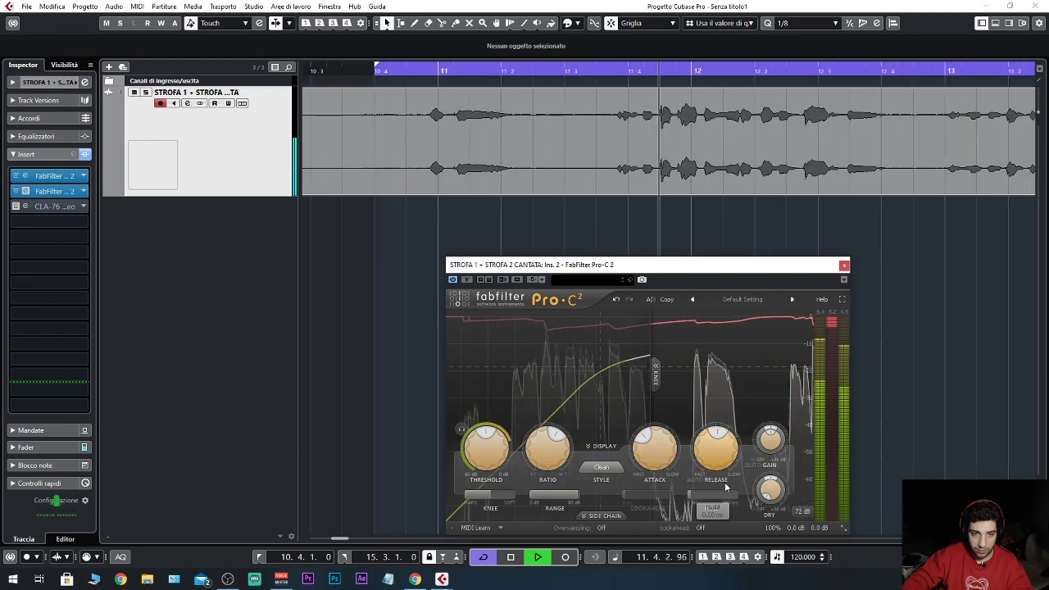
mouse_move(725, 472)
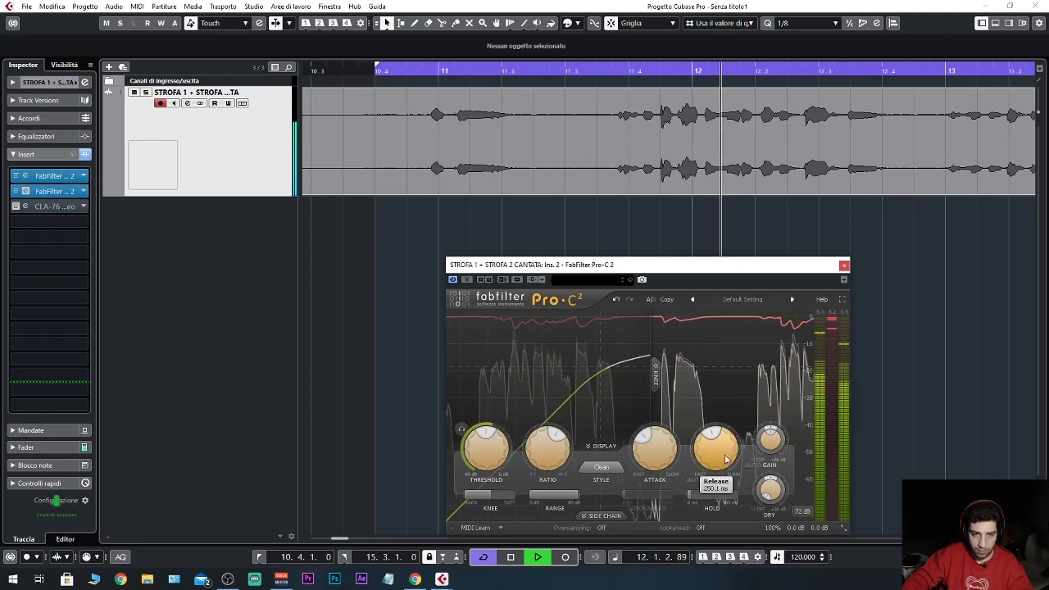
Fine-tune the compressor's release and compare the looped vocal with the compressor bypassed and active.
left_click_drag(724, 458, 725, 461)
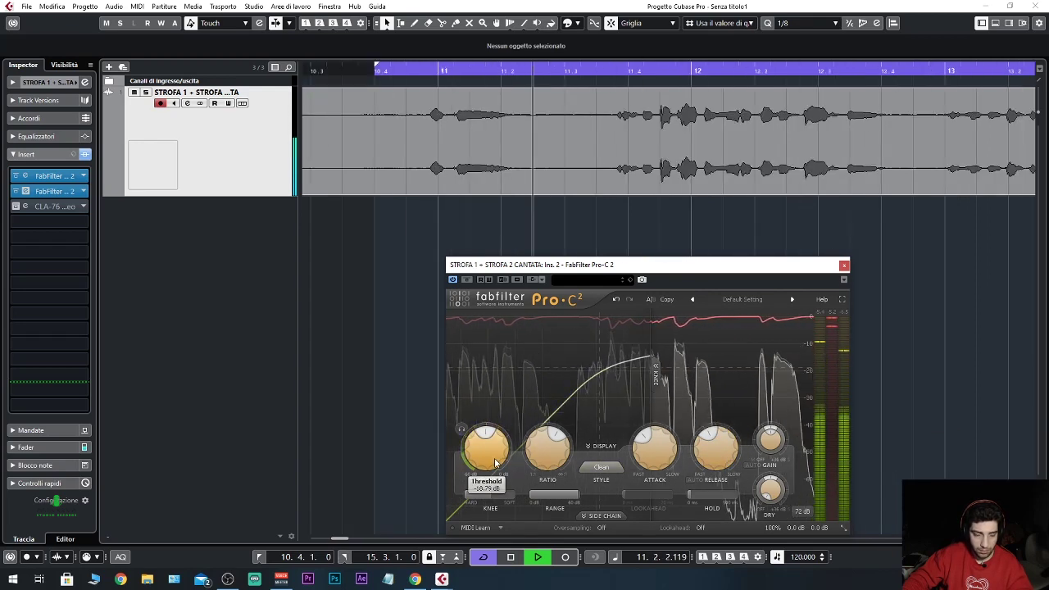
left_click(466, 279)
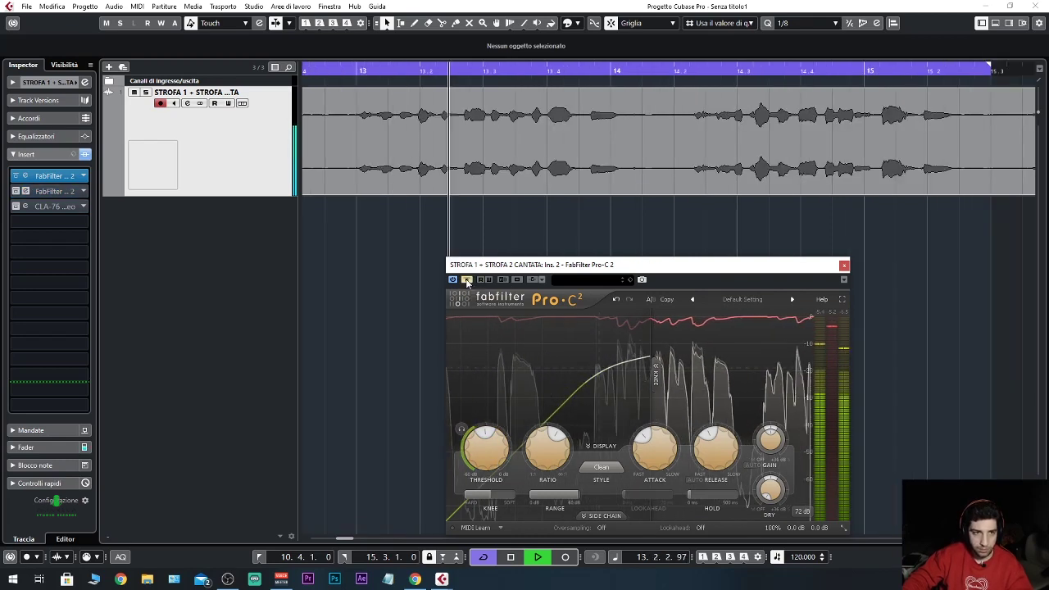
left_click(467, 280)
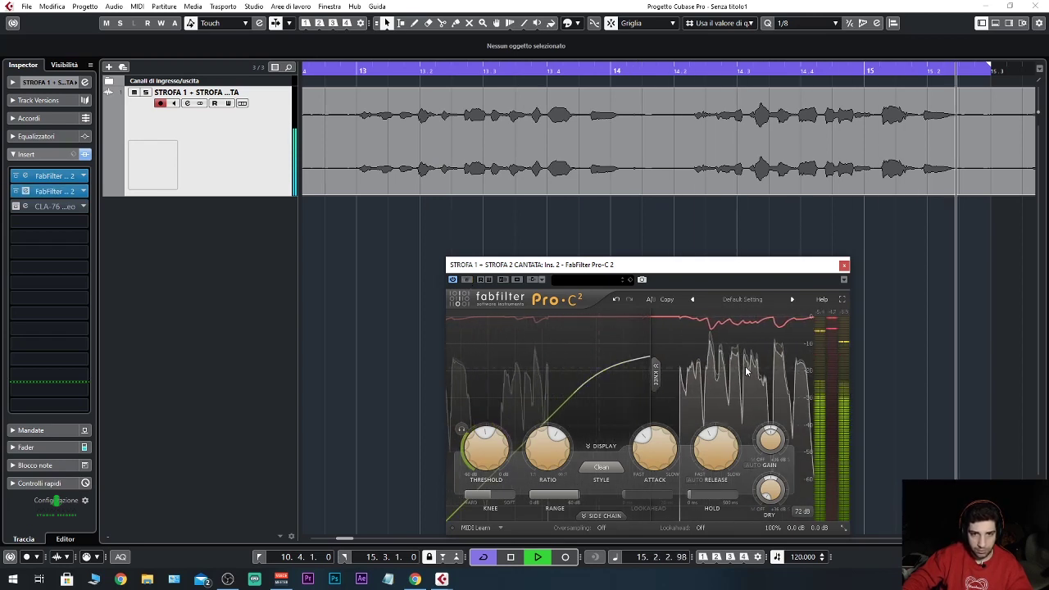
key("space")
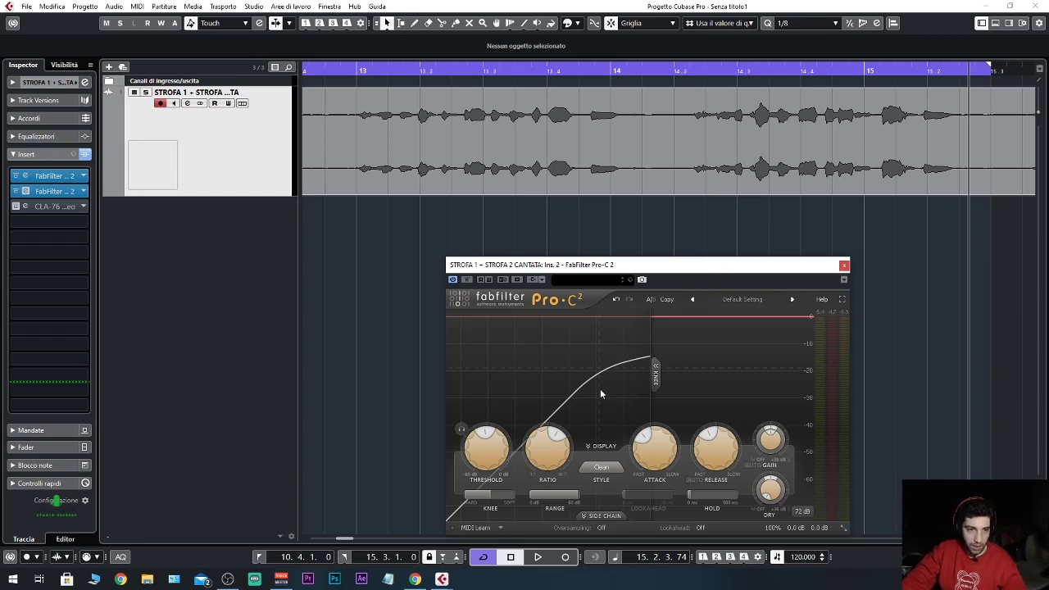
Play short passages of the vocal to compare the compressor's input and output level meters.
key("space")
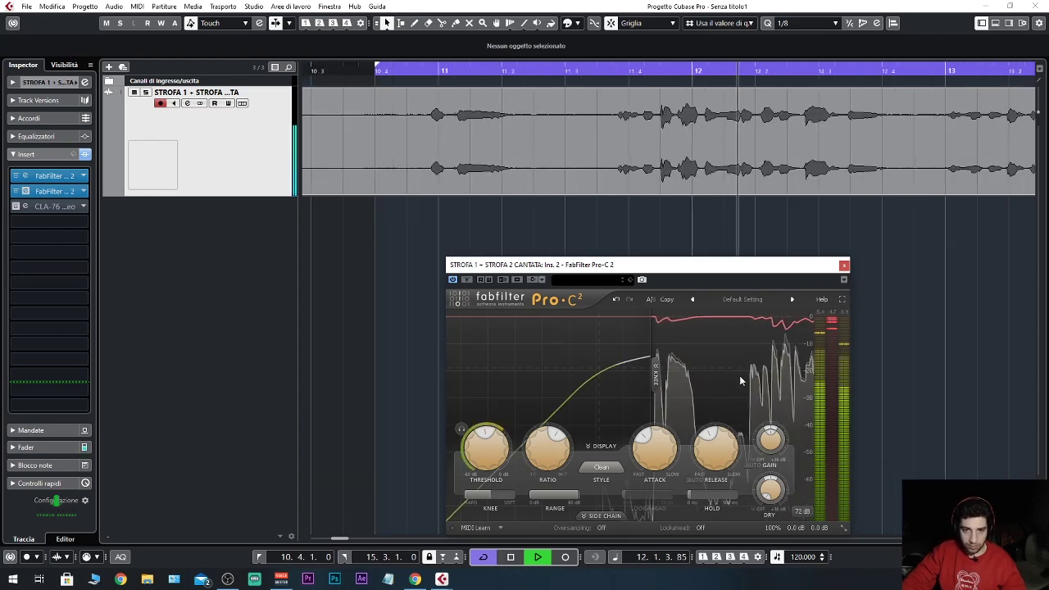
key("space")
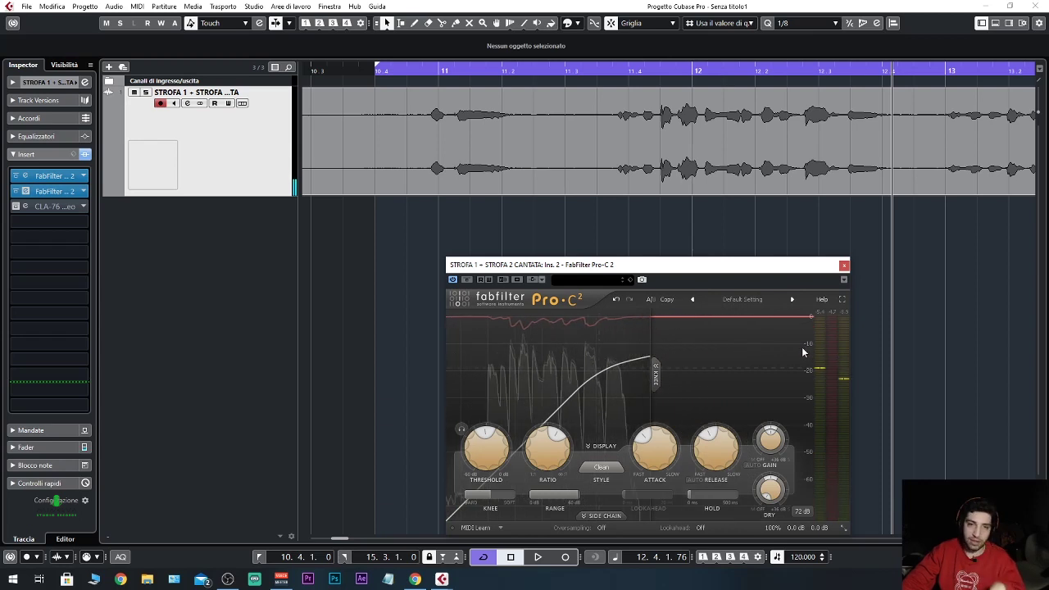
key("space")
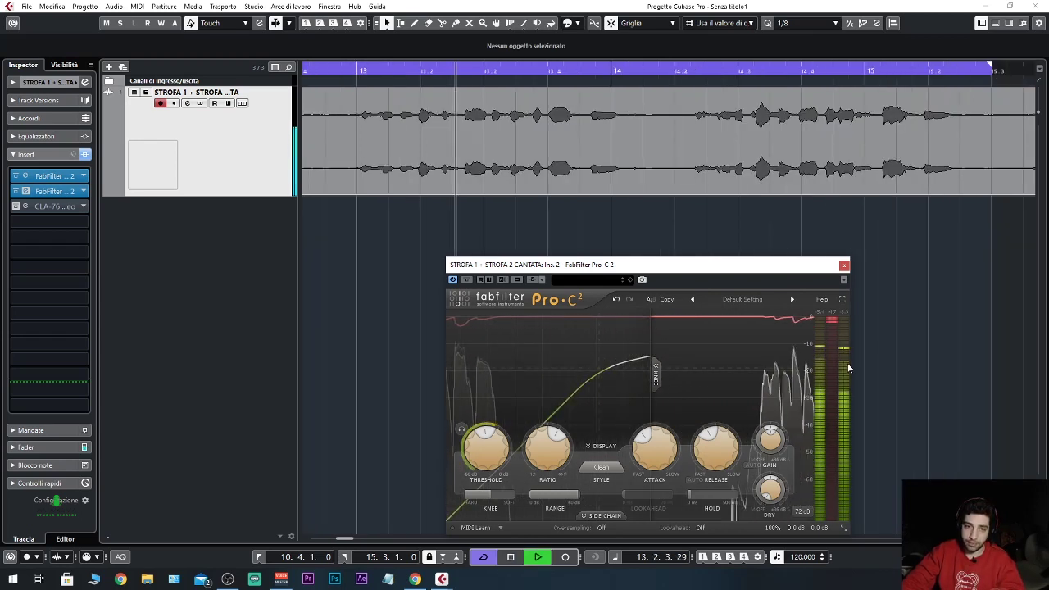
key("space")
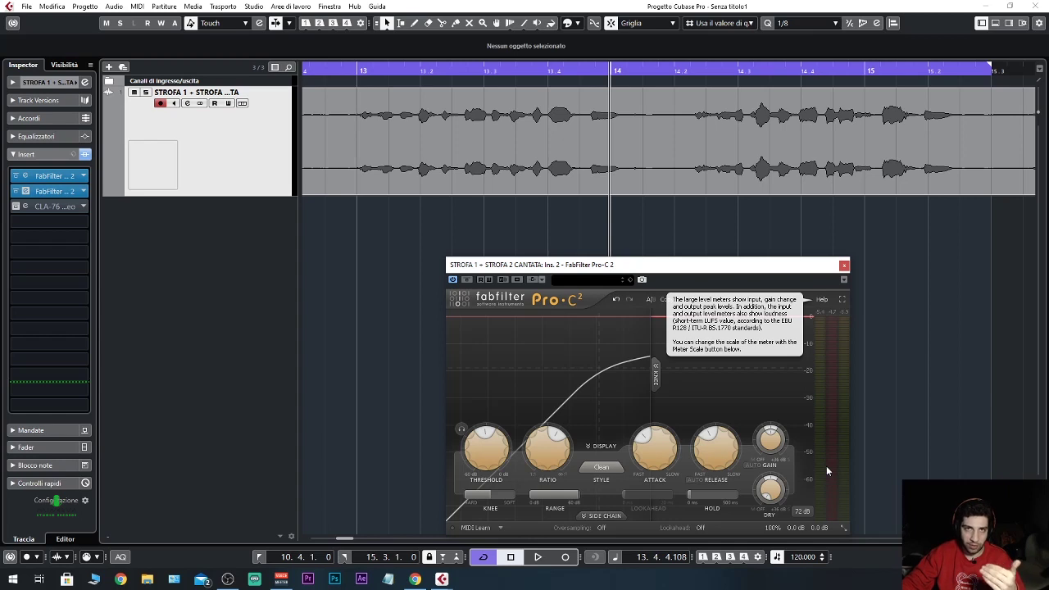
Raise the compressor's output level to about +1.13 dB while auditioning the vocal.
mouse_move(811, 531)
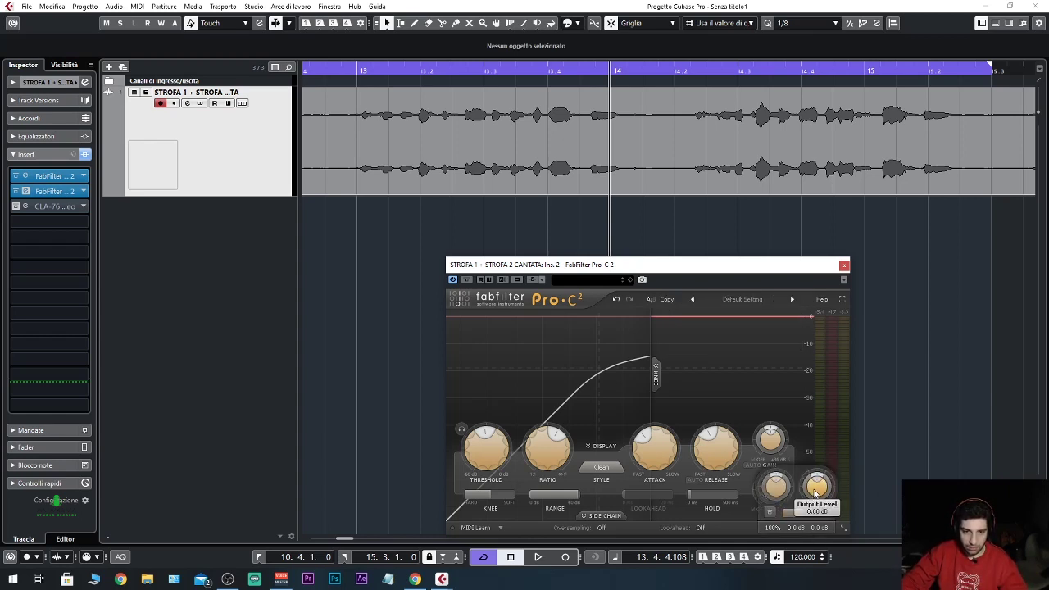
left_click_drag(814, 492, 817, 480)
key("space")
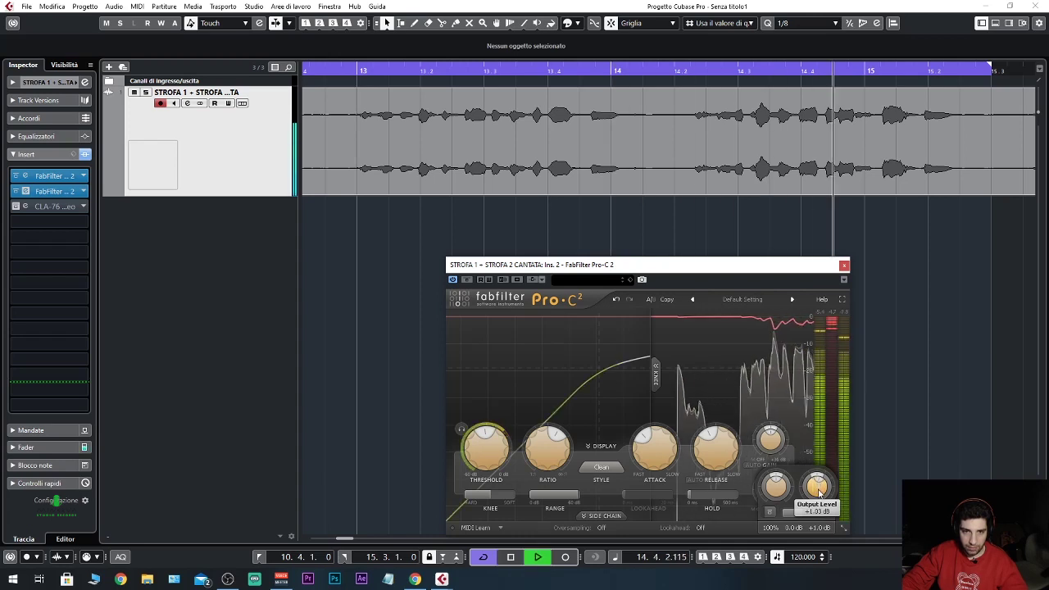
scroll(818, 492, "up", 1)
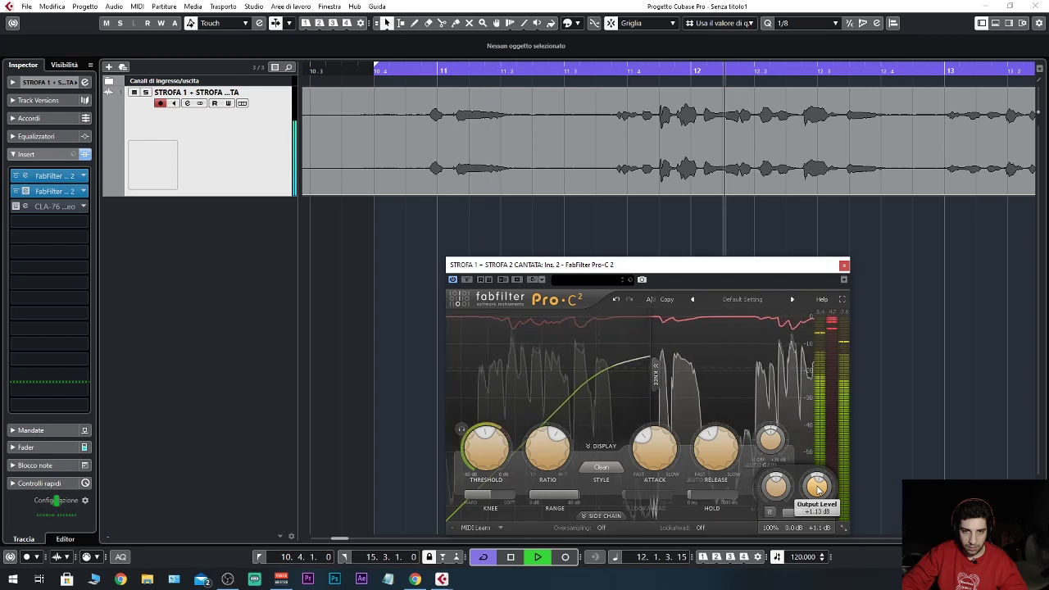
key("space")
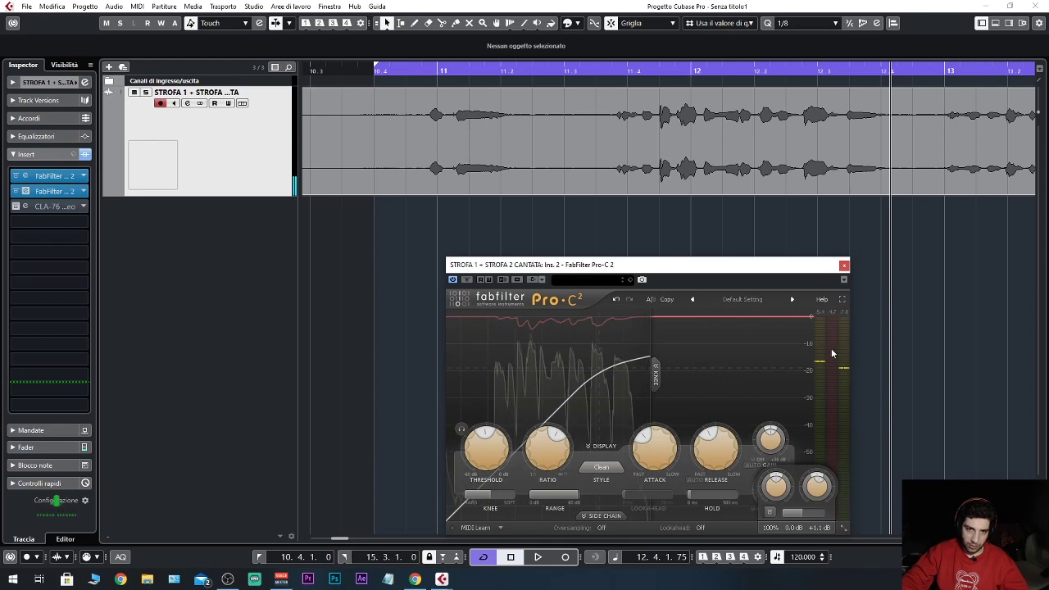
Replay the vocal against the level meters and set the compressor's output level to +1.5 dB.
key("space")
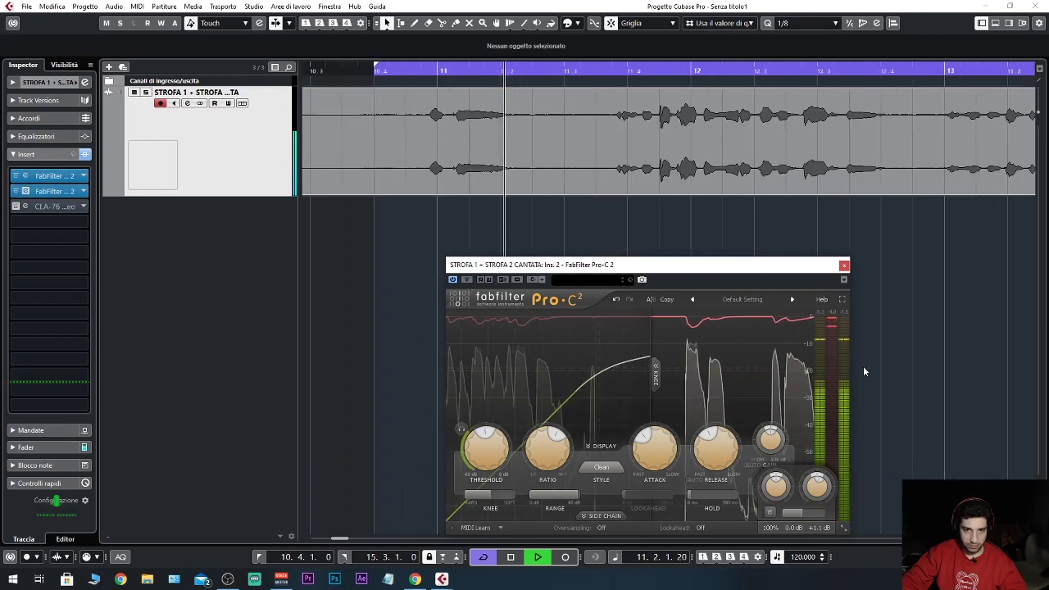
key("space")
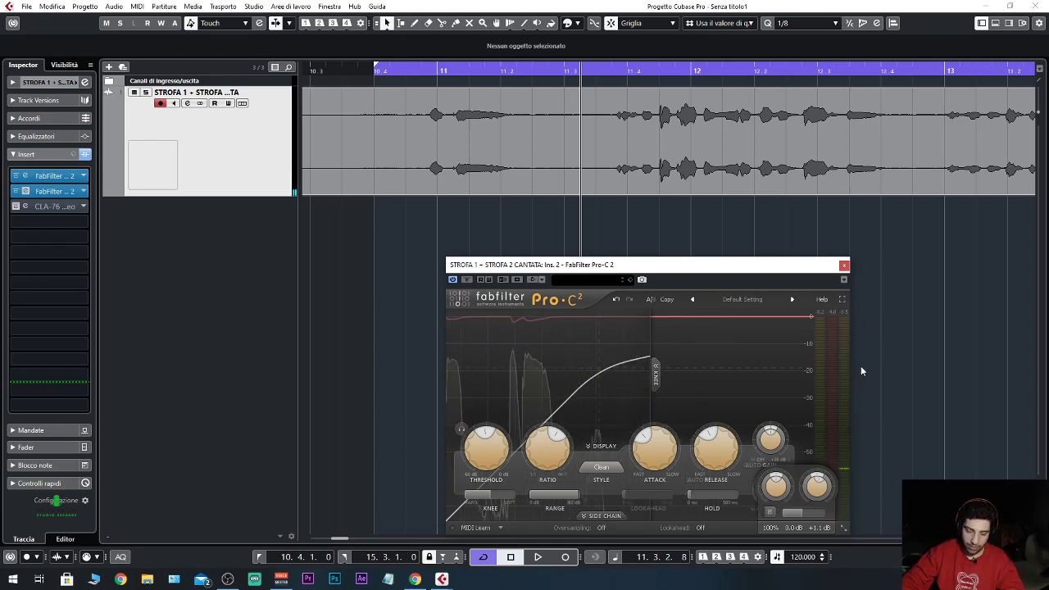
key("space")
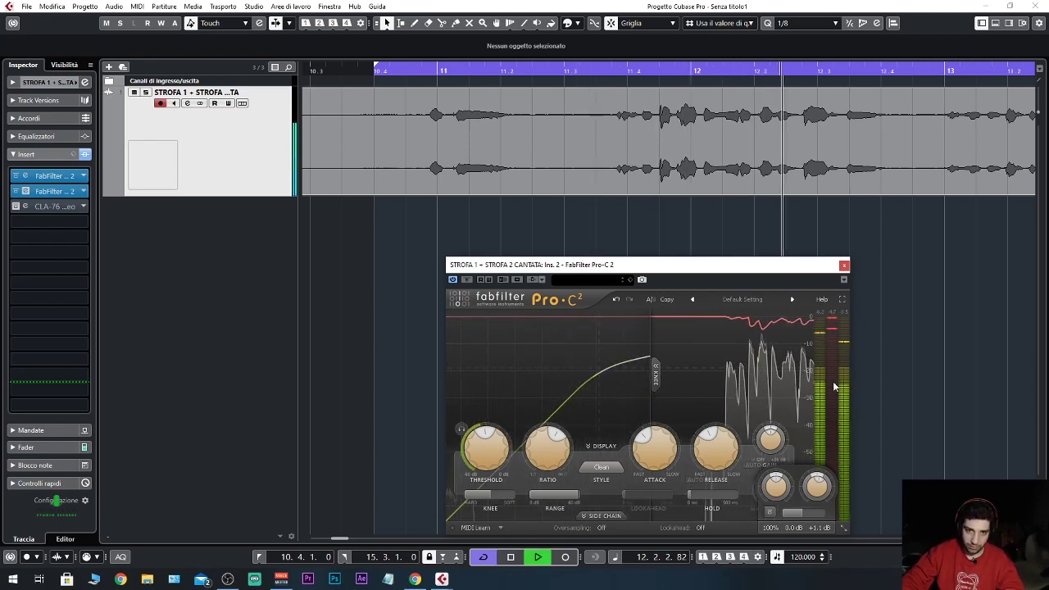
double_click(820, 490)
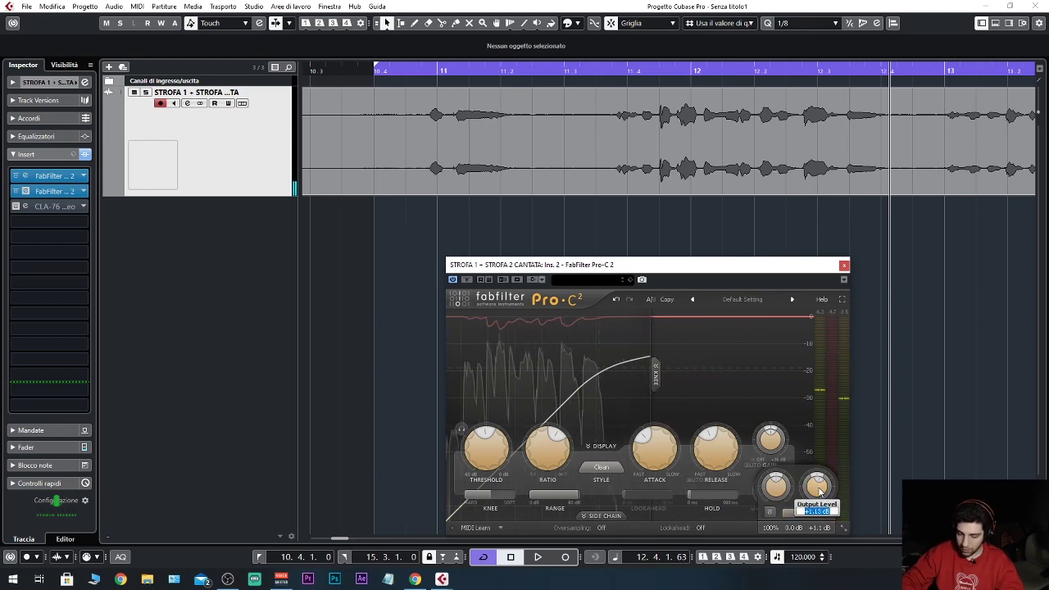
type("1.5")
key("Return")
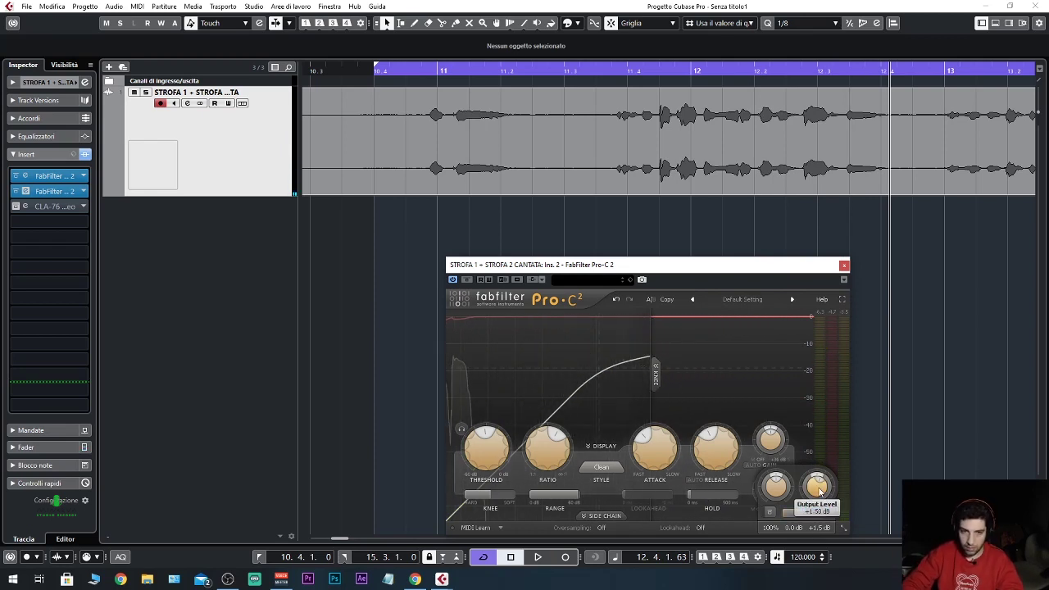
key("space")
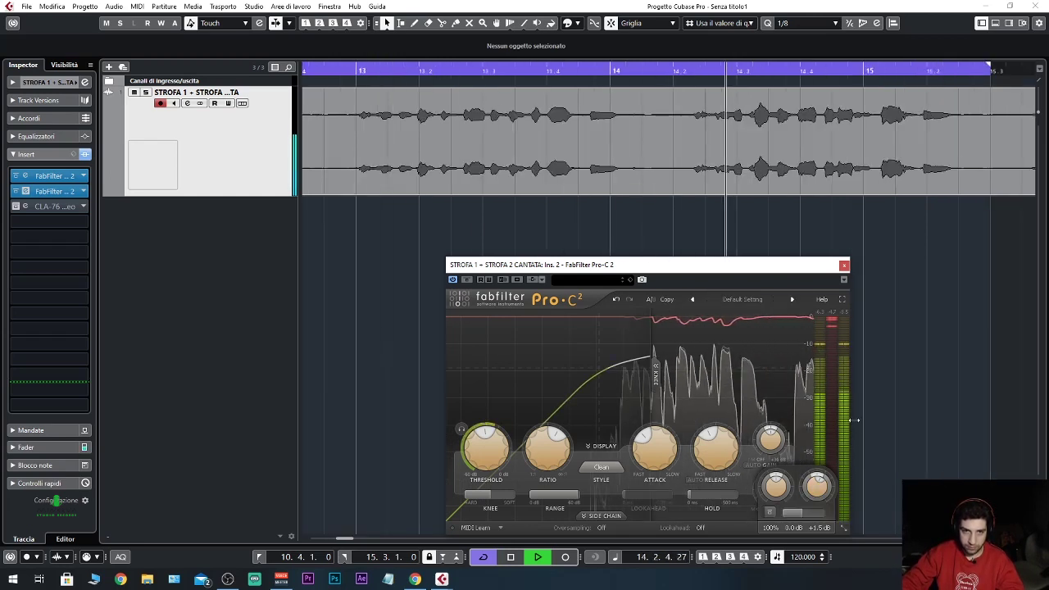
key("space")
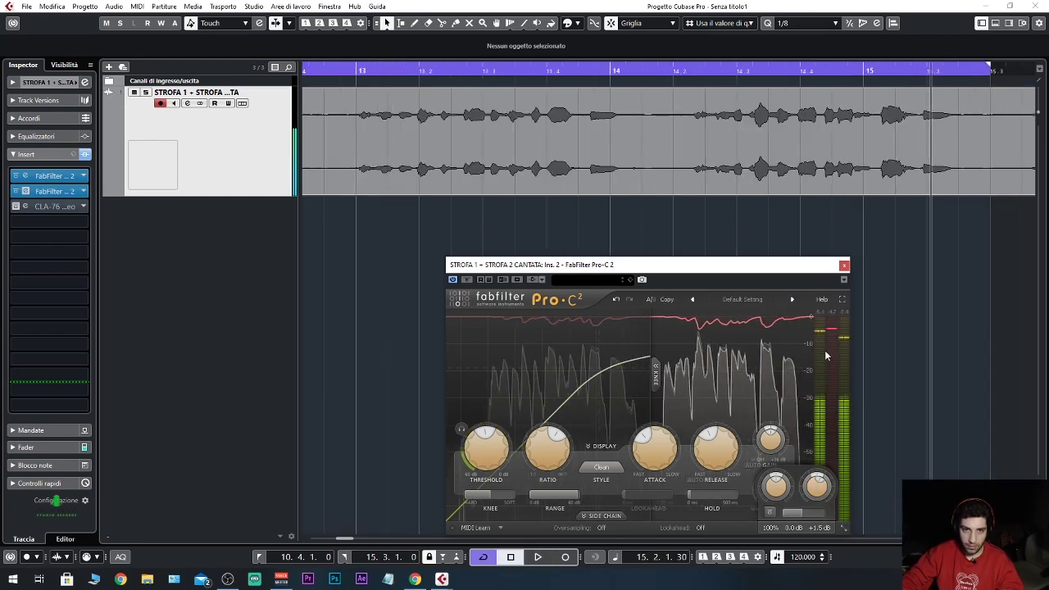
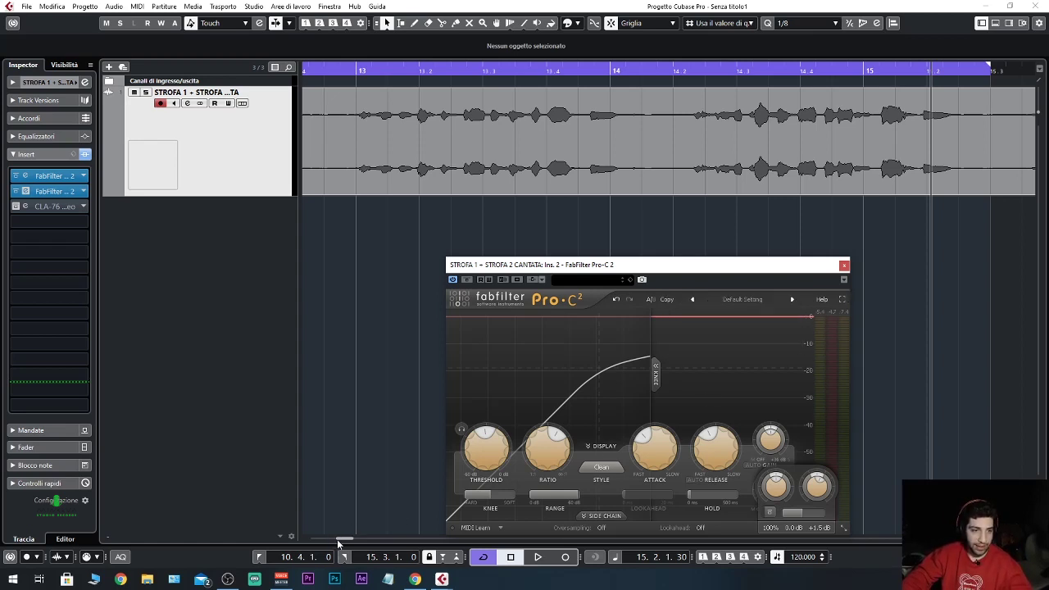
Play the vocal from just before bar 11, comparing bypassed and compressed sound and checking the input and output meters.
left_click_drag(337, 539, 338, 537)
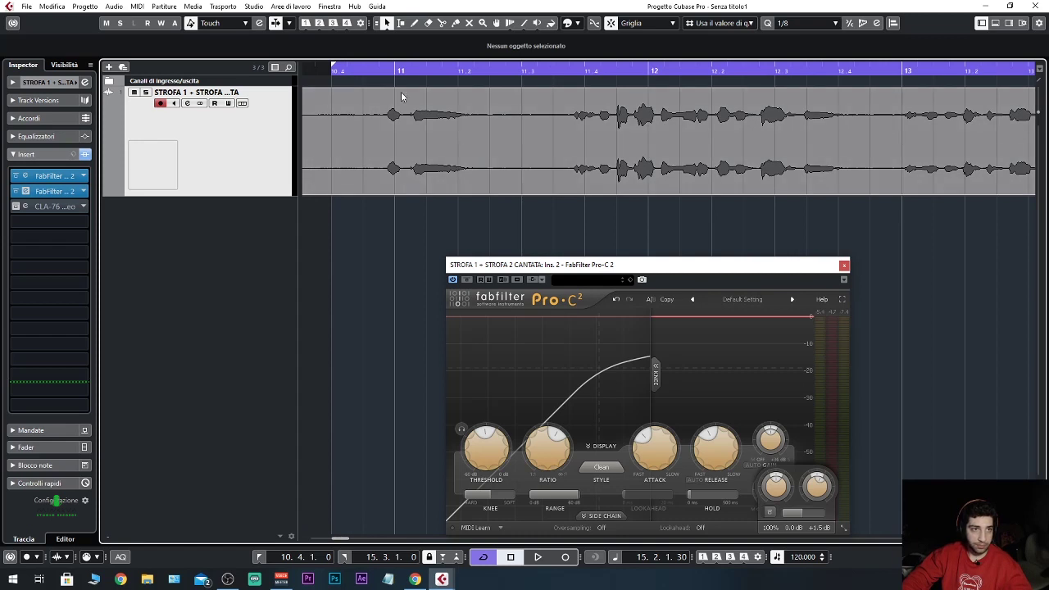
left_click(362, 70)
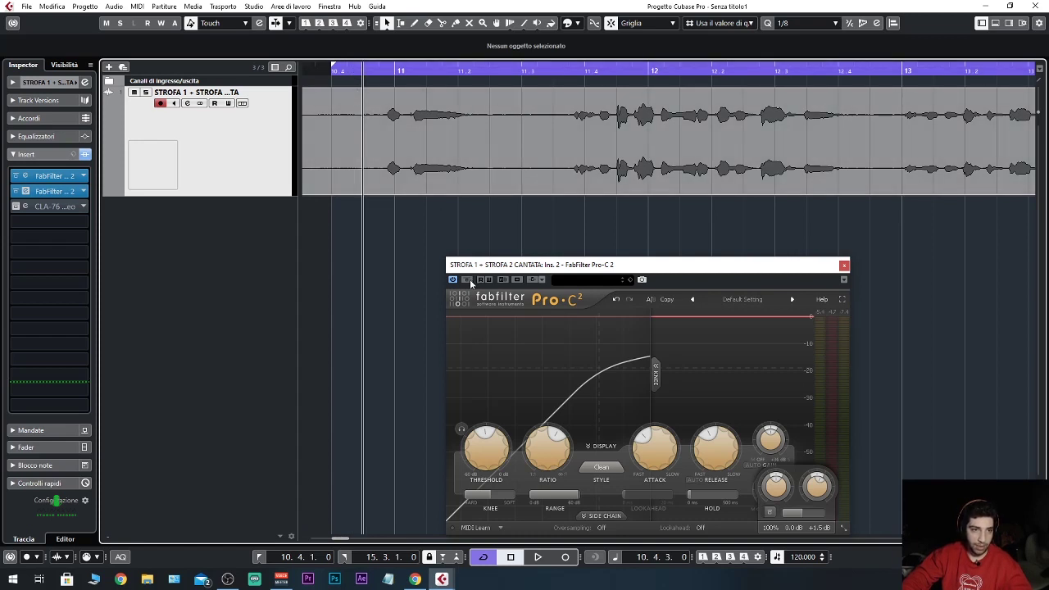
key("space")
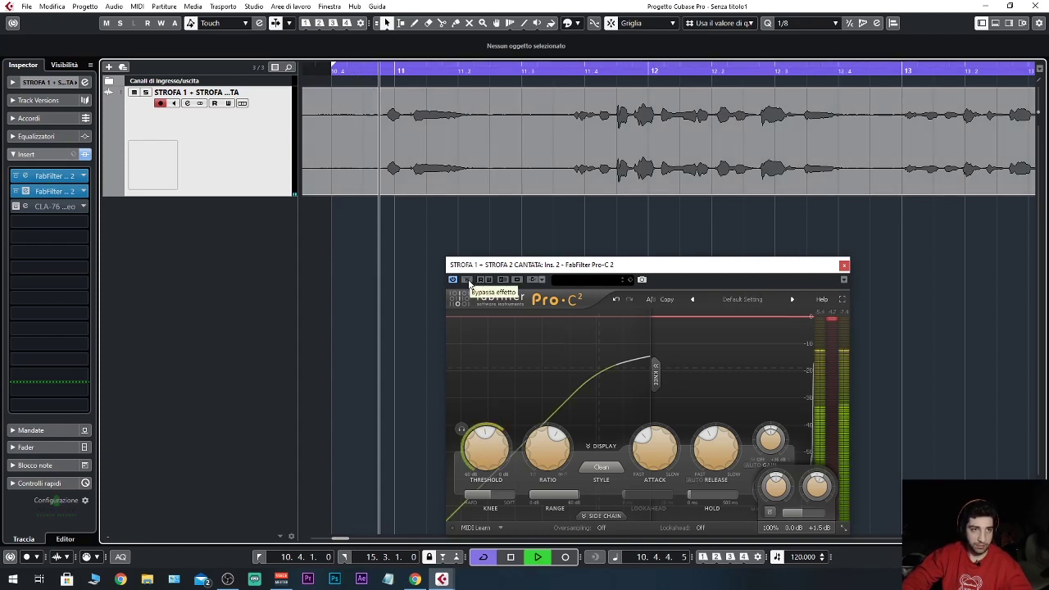
left_click(467, 280)
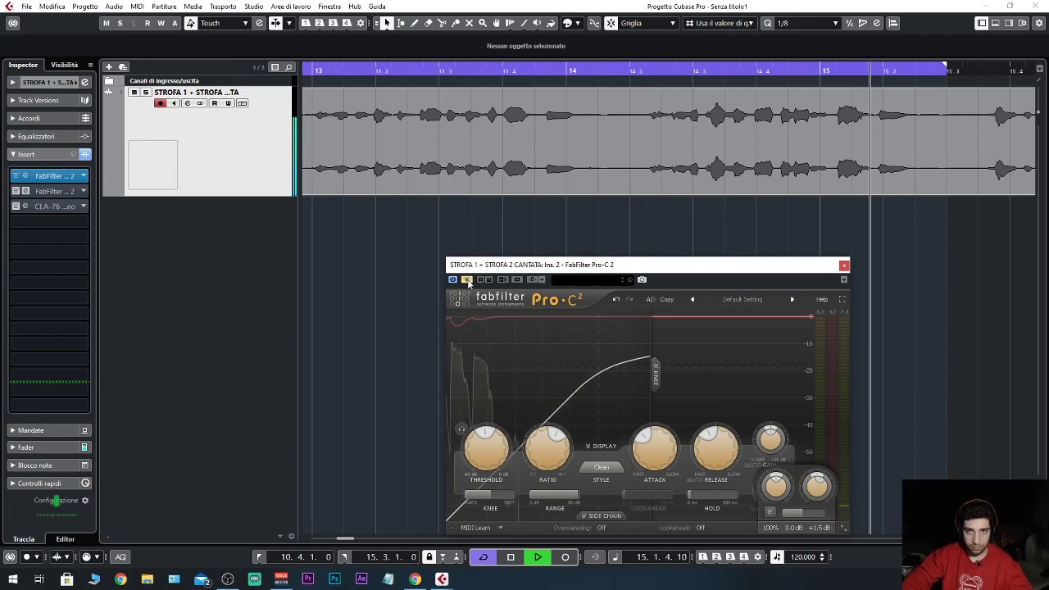
left_click(467, 281)
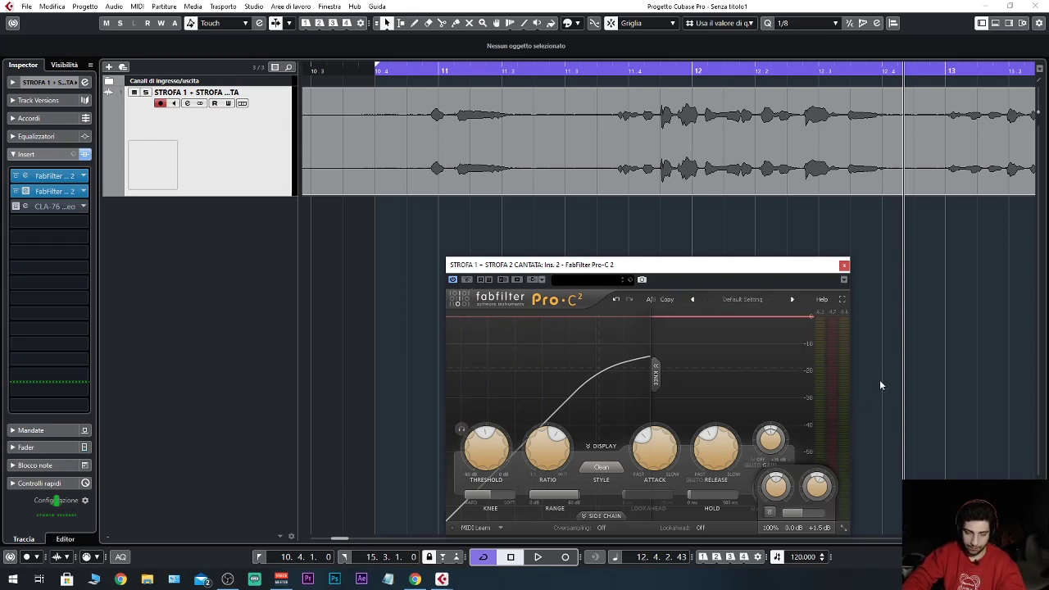
key("space")
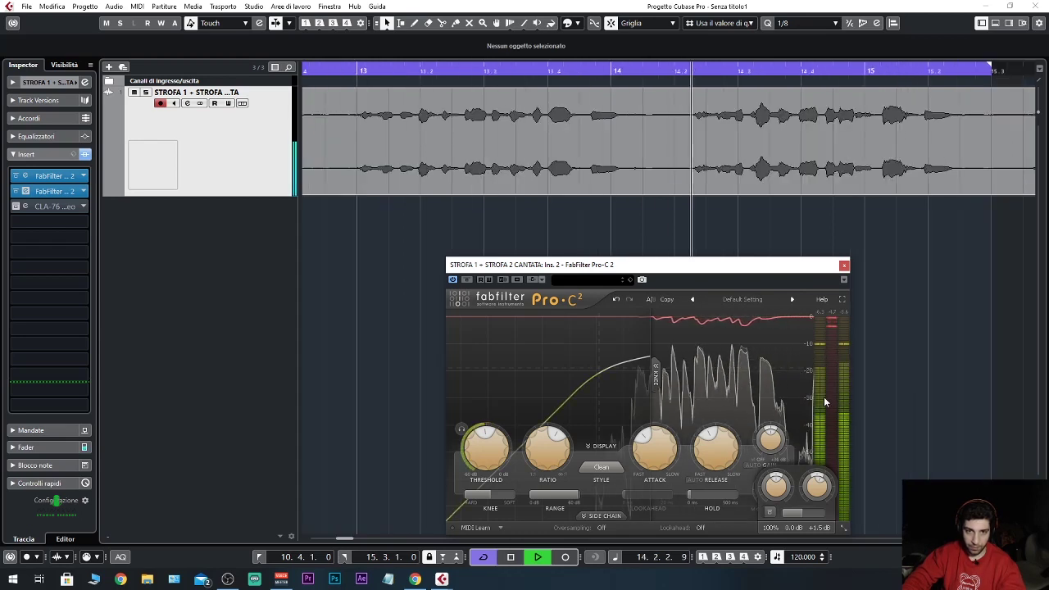
key("space")
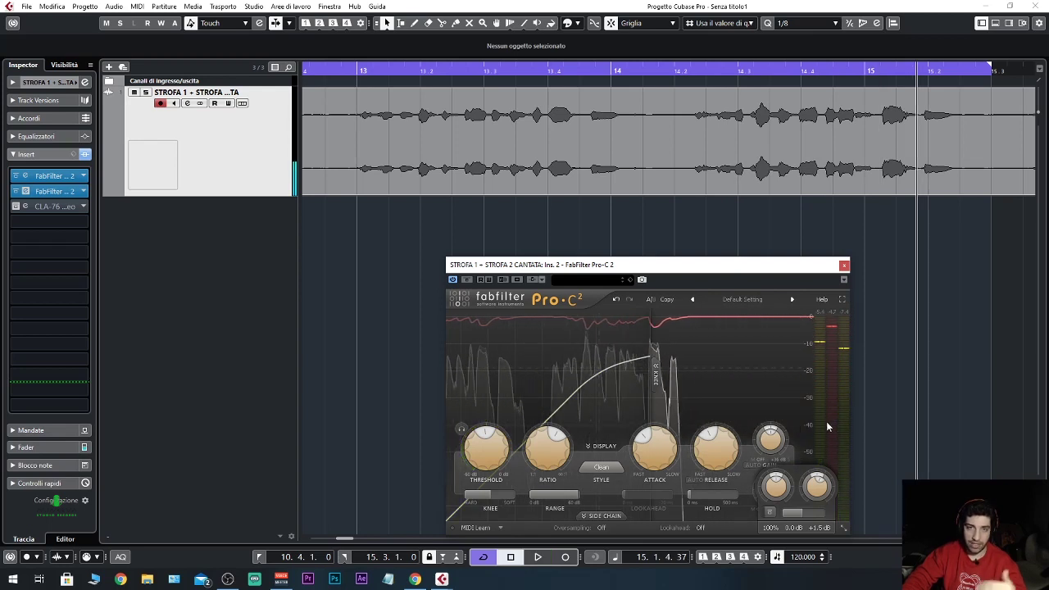
Play the loop once more and compare the level-matched vocal with the compressor bypassed and active.
mouse_move(826, 426)
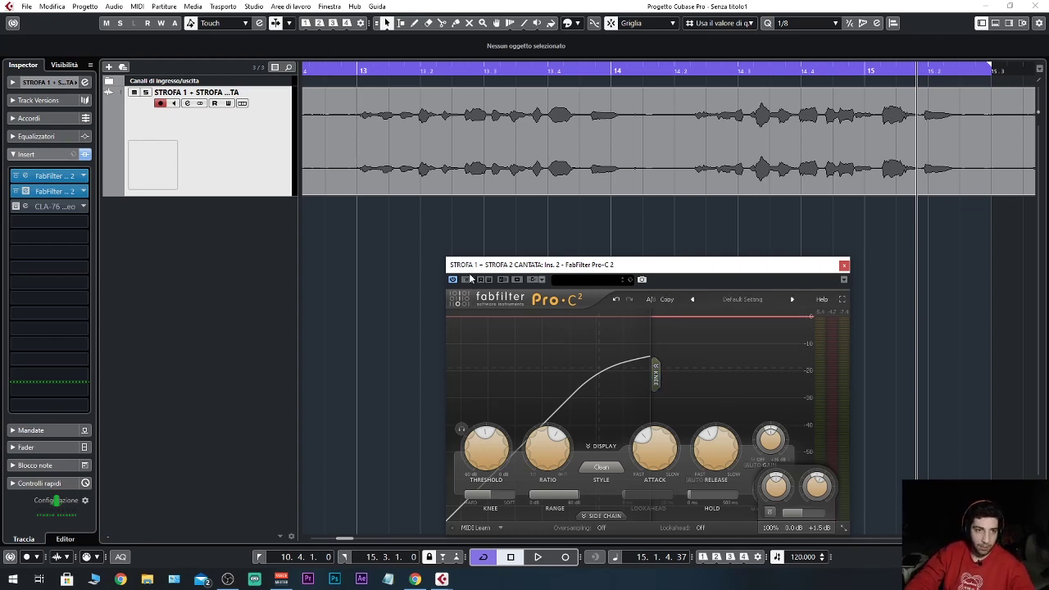
key("space")
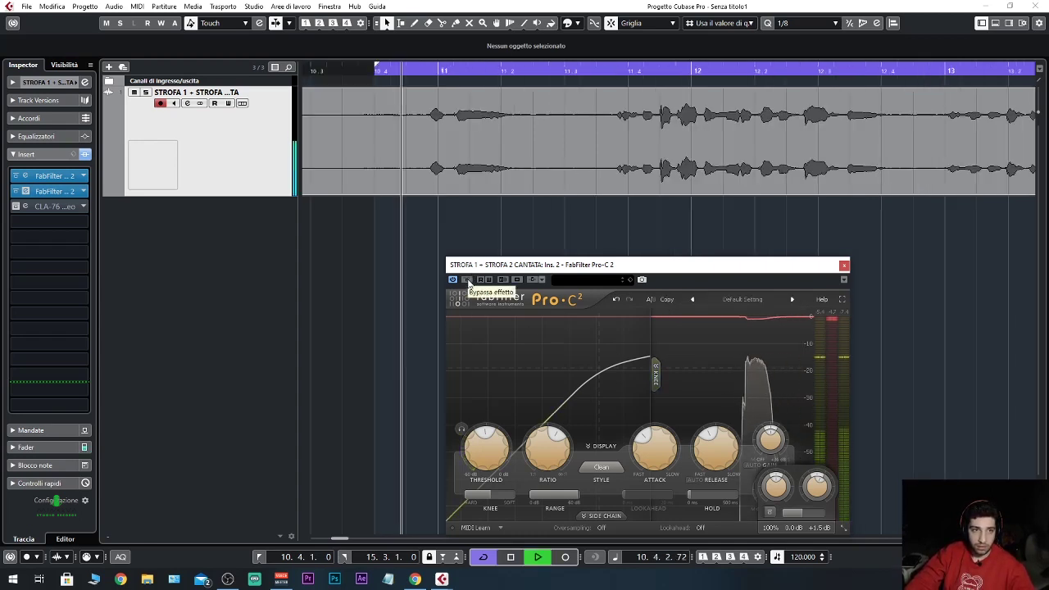
left_click(466, 280)
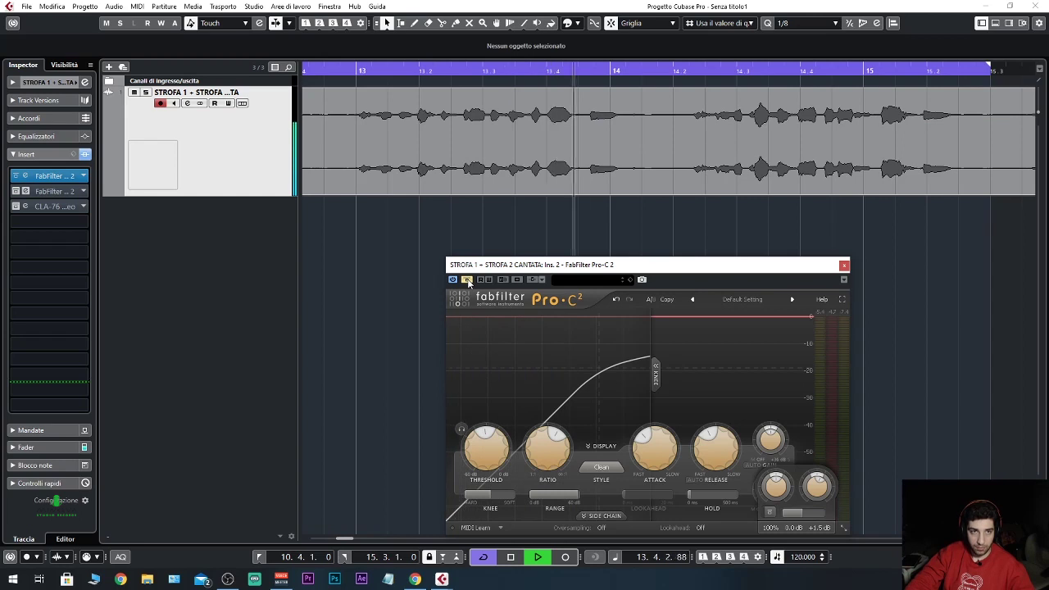
left_click(466, 280)
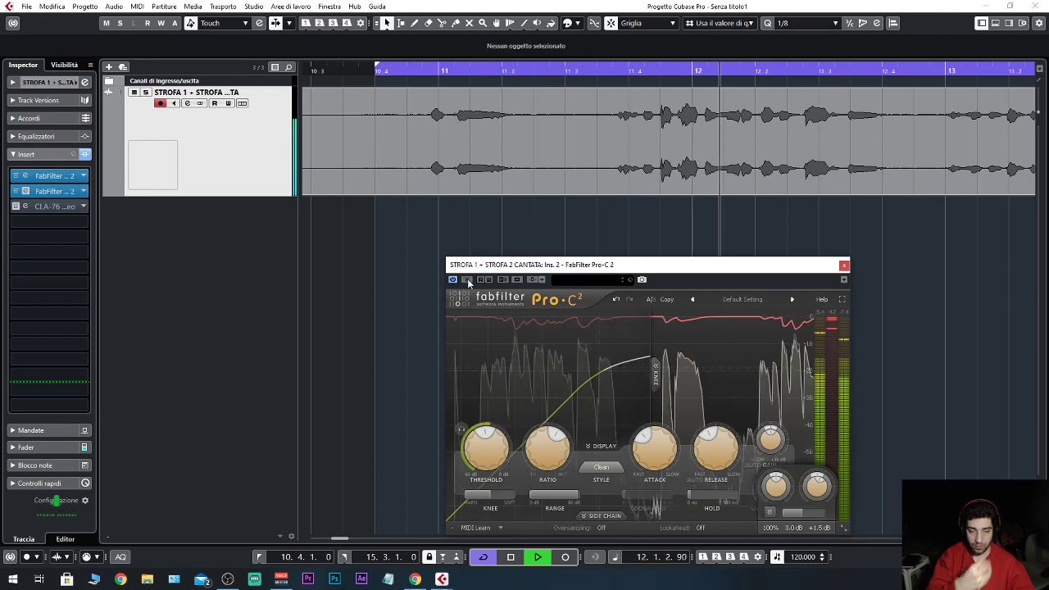
key("space")
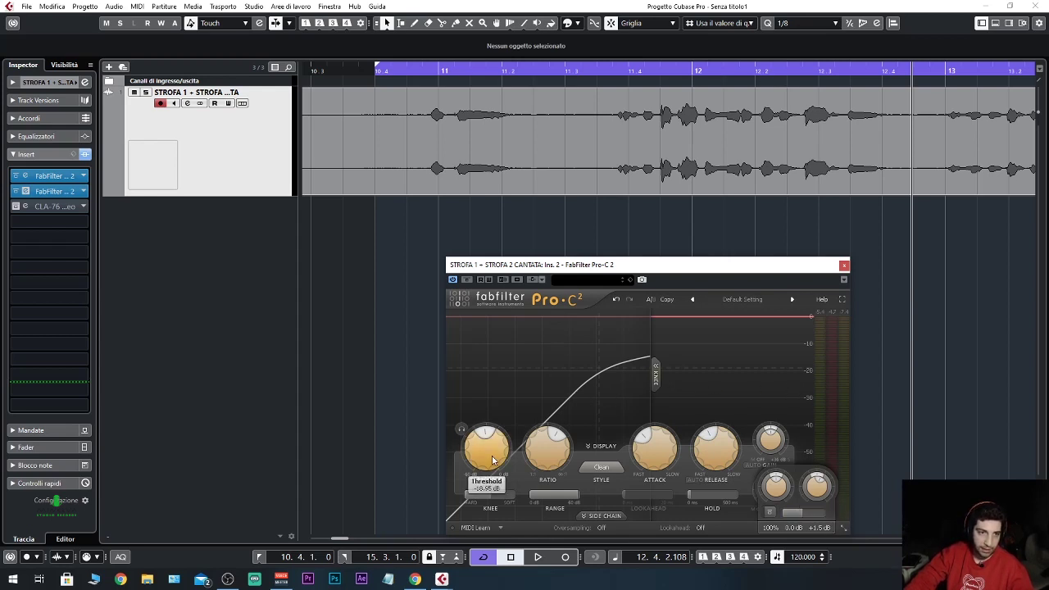
Try an extremely low compressor threshold on the playing vocal and raise the threshold to about -25 dB.
key("space")
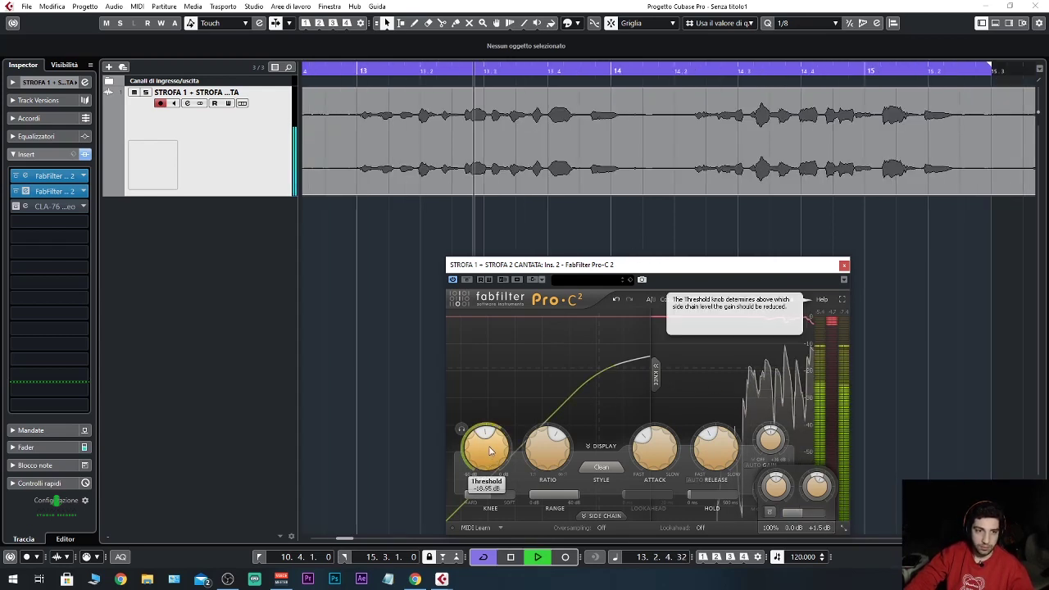
left_click_drag(487, 455, 493, 513)
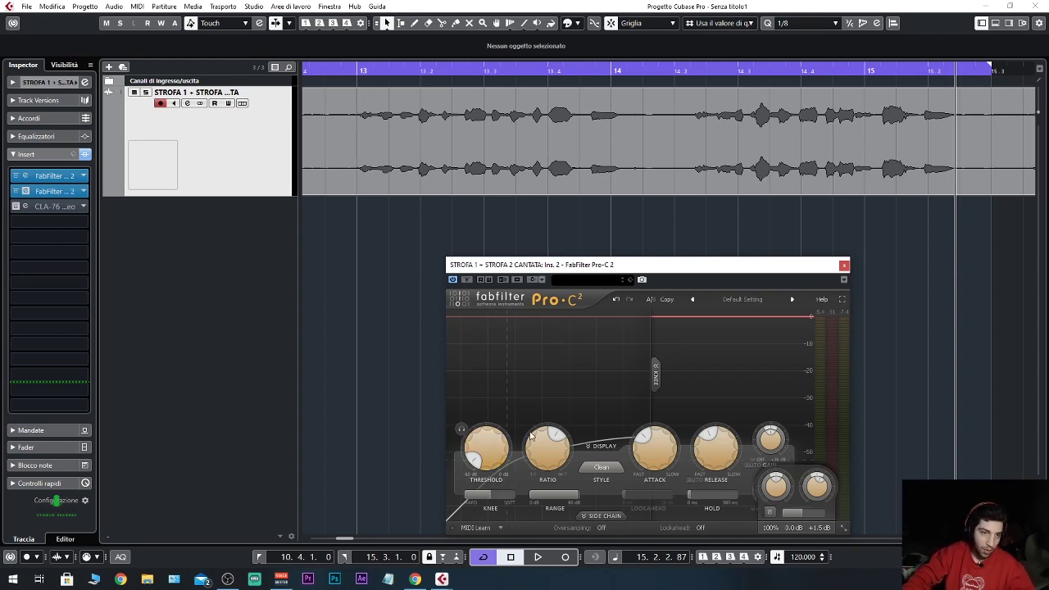
left_click_drag(485, 453, 488, 415)
key("space")
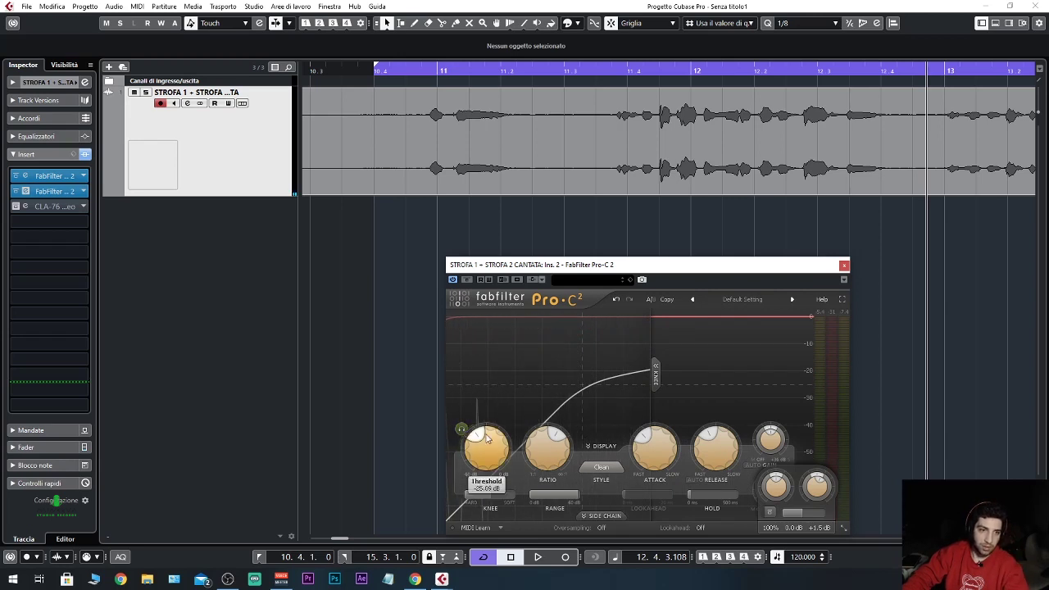
Raise the compressor threshold to about -21 dB on the playing vocal and audition its trigger signal.
key("space")
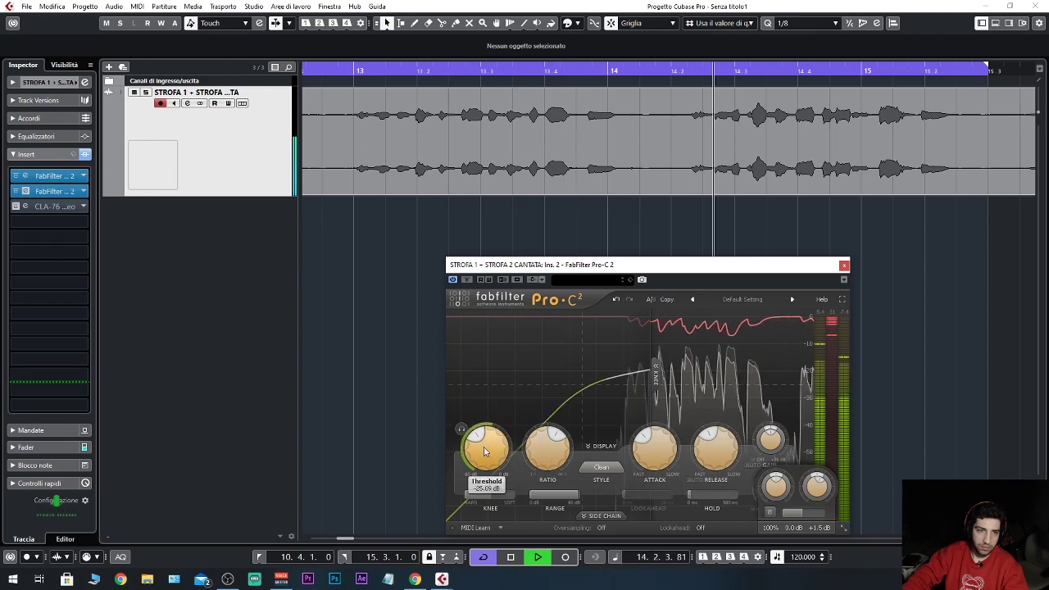
left_click_drag(483, 446, 513, 427)
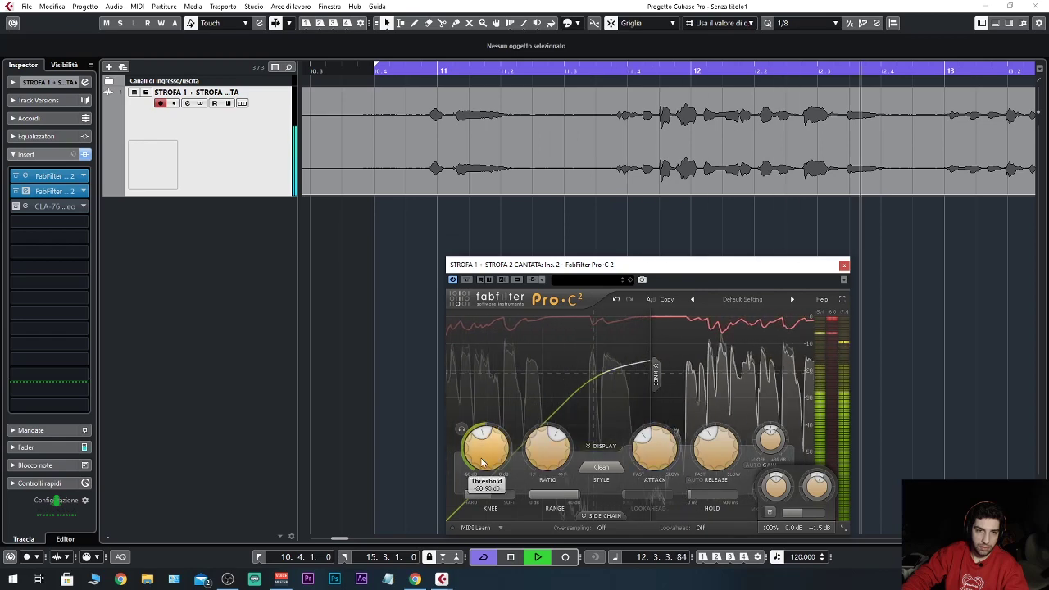
mouse_move(482, 463)
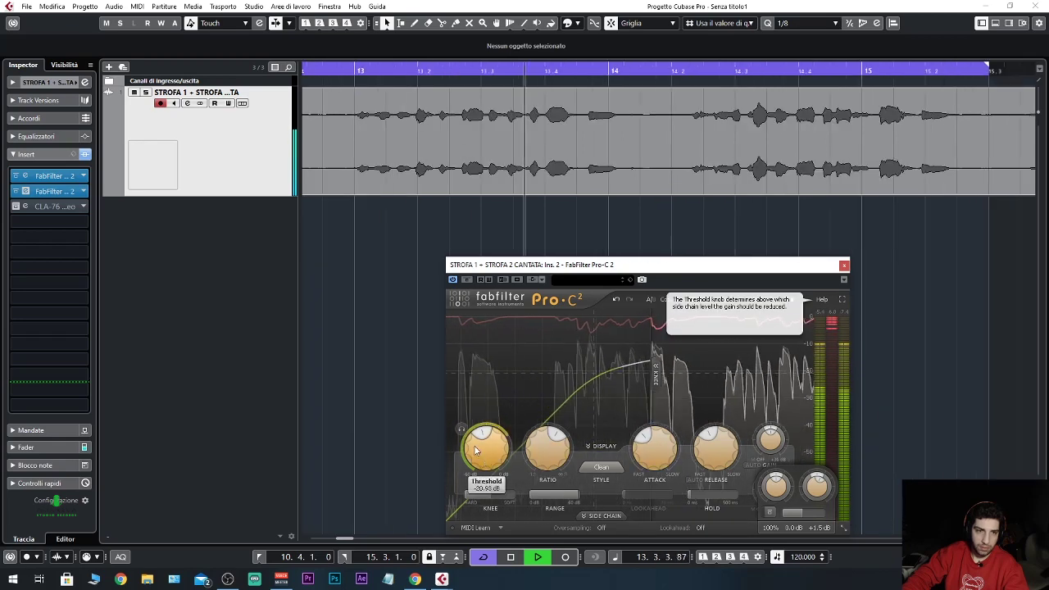
left_click(461, 430)
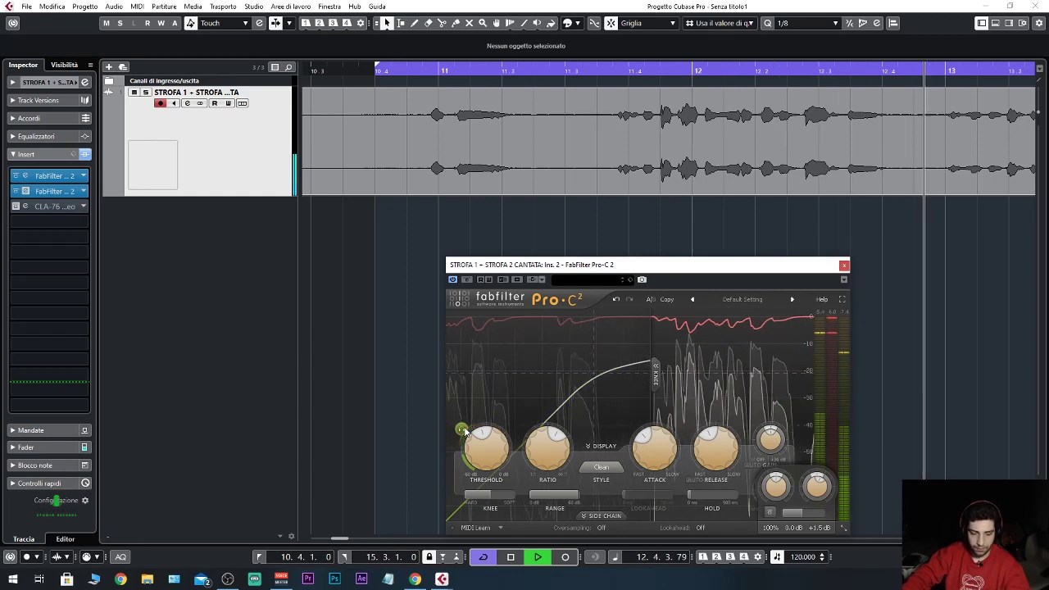
key("space")
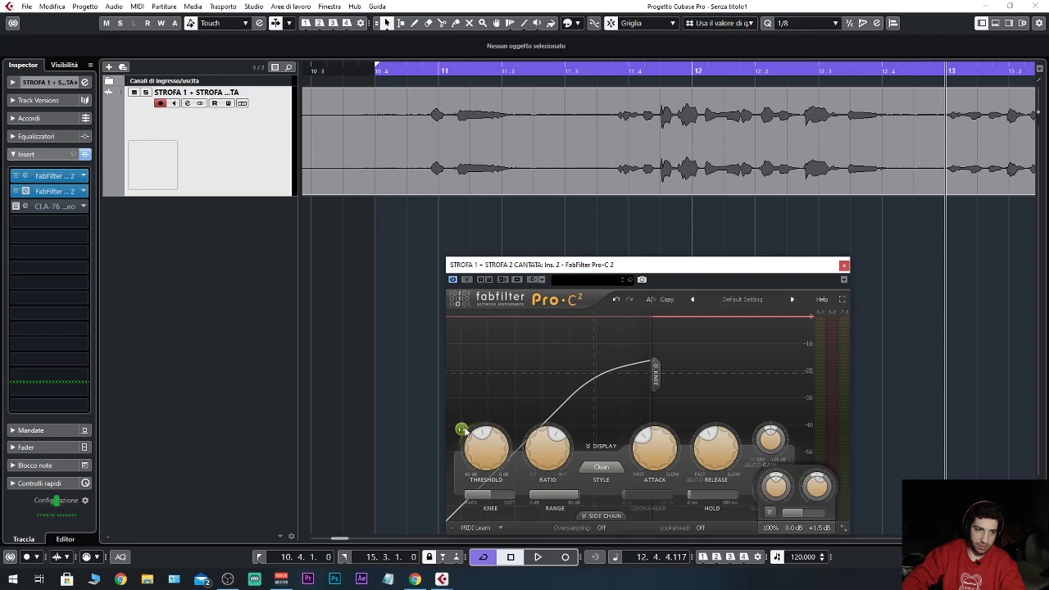
key("space")
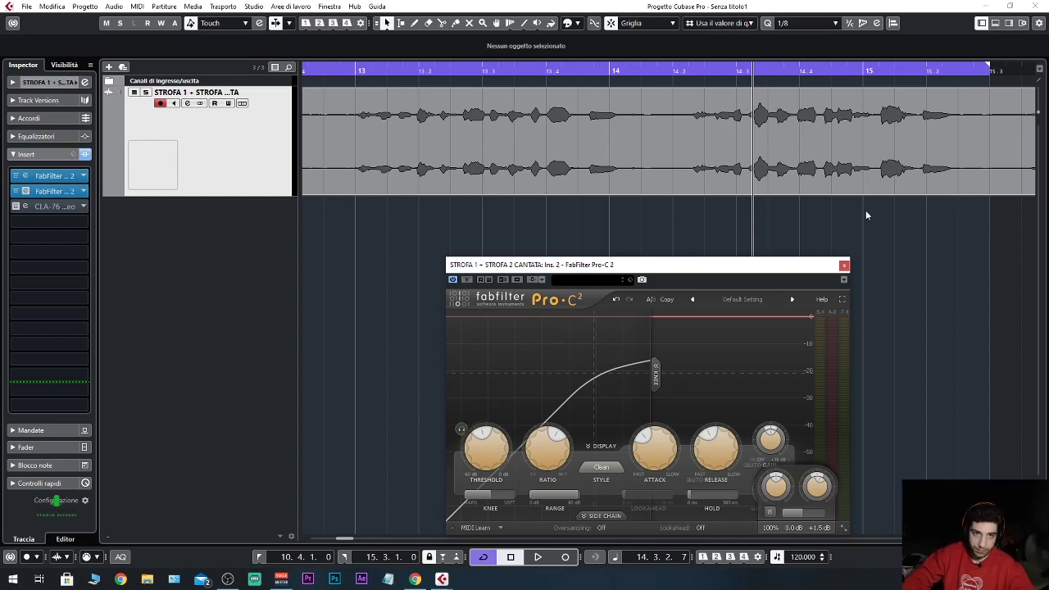
Switch from Pro-C 2 to the CLA-76 compressor, using the Bluey revision and a ratio of 4.
left_click(844, 264)
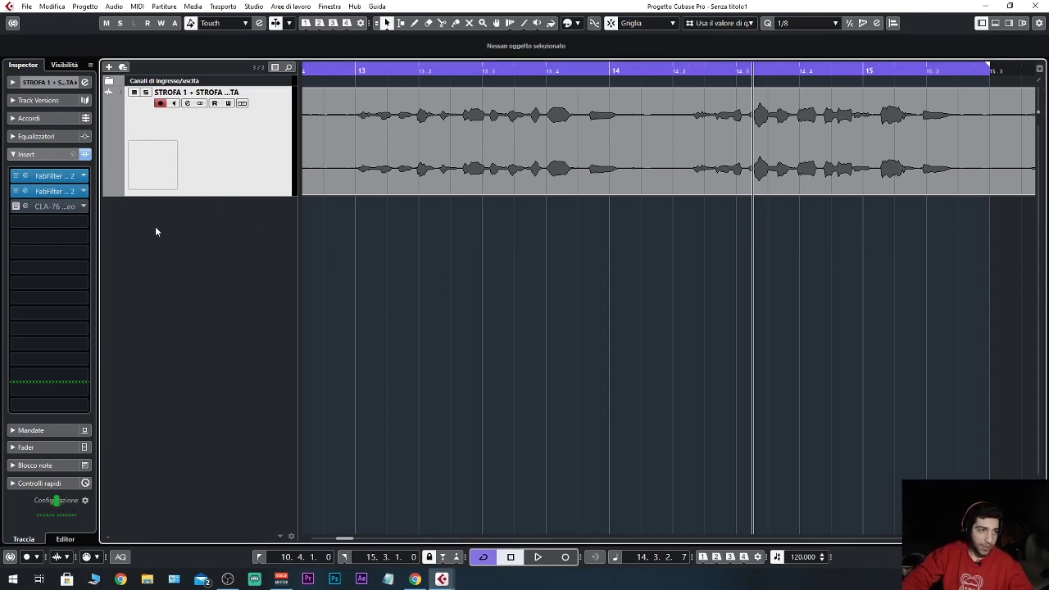
left_click(48, 210)
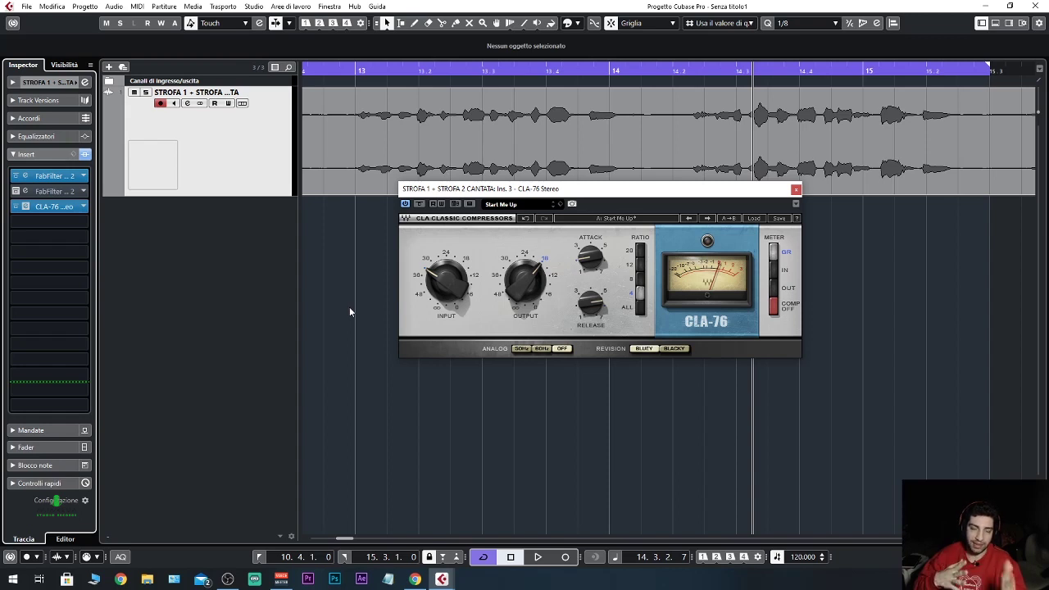
left_click(673, 349)
left_click(651, 349)
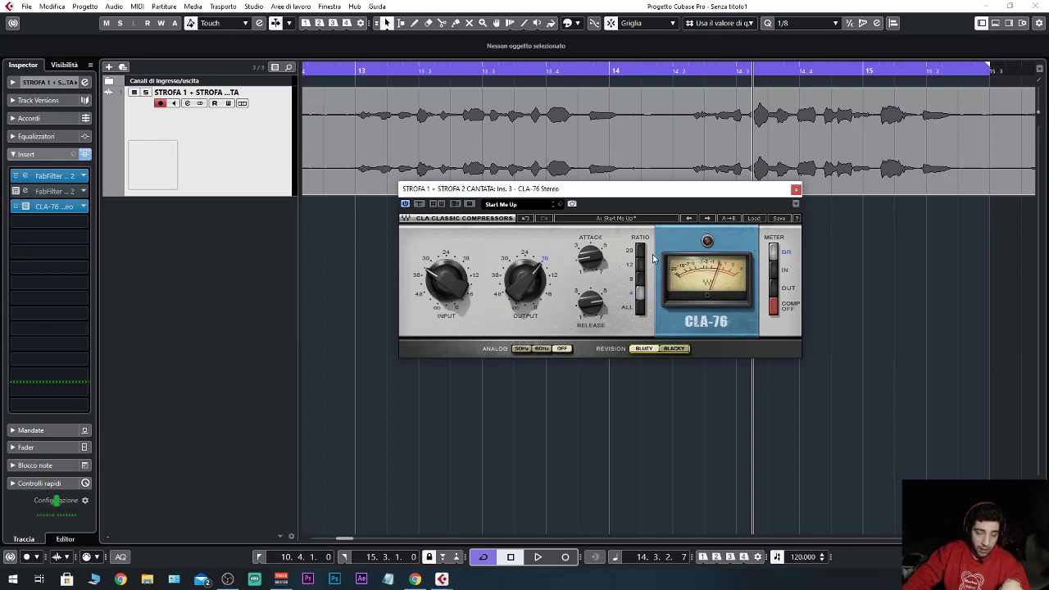
left_click(638, 293)
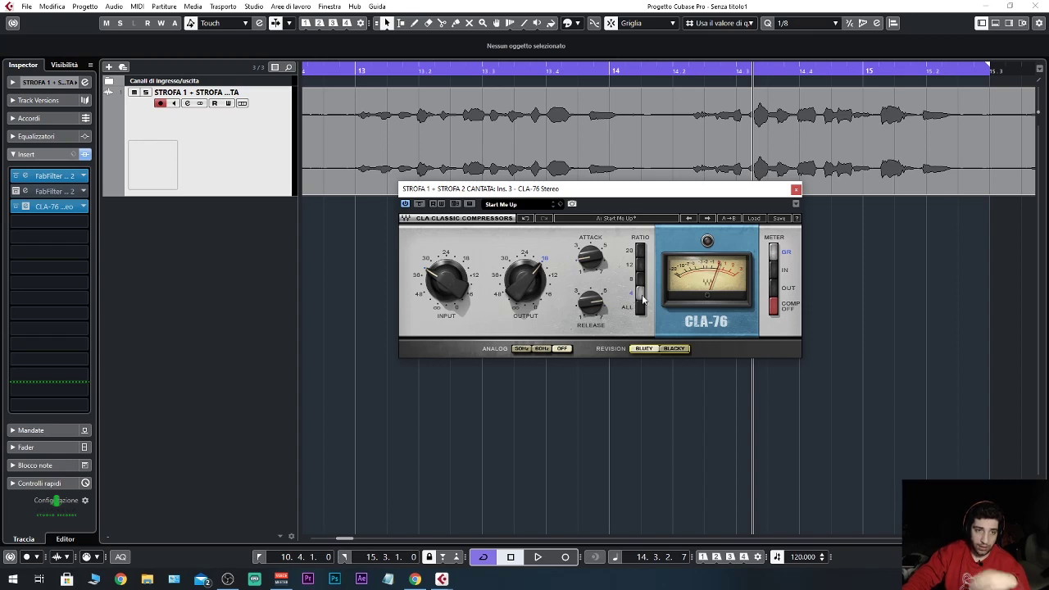
Try a CLA-76 attack of 3 and compare it with the attack setting of Pro-C 2.
mouse_move(590, 264)
left_mouse_down()
mouse_move(589, 224)
mouse_move(588, 257)
left_mouse_up()
mouse_move(590, 258)
left_mouse_down()
mouse_move(589, 313)
mouse_move(588, 254)
left_mouse_up()
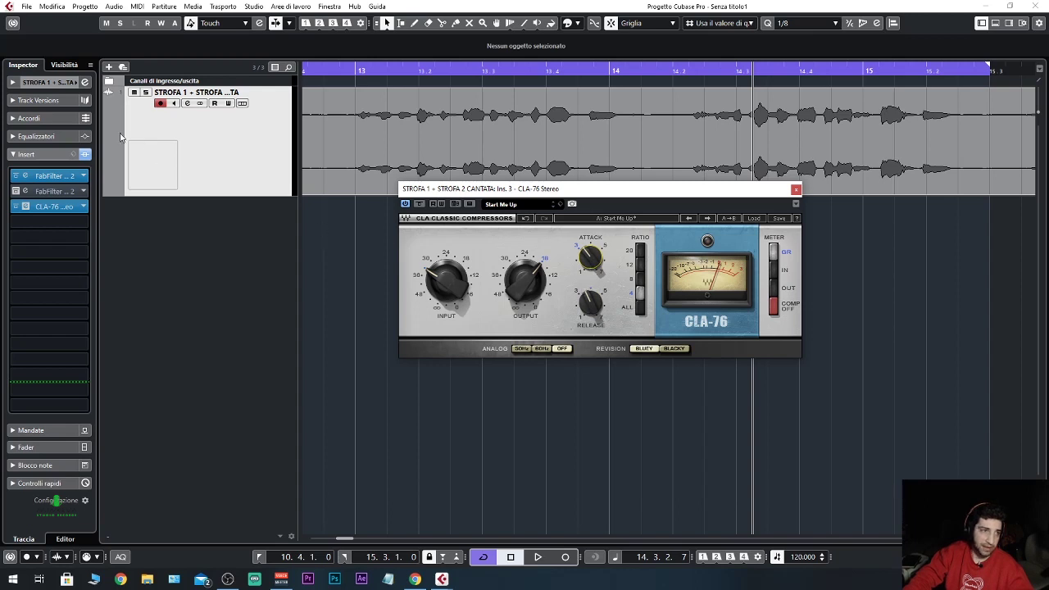
left_click(17, 193)
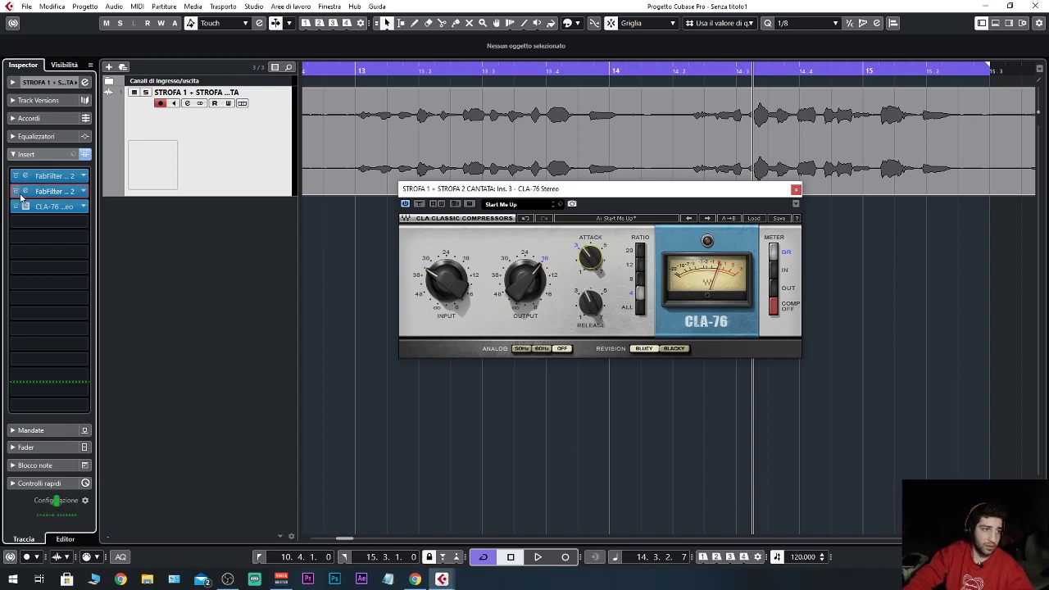
left_click(16, 192)
left_click(16, 191)
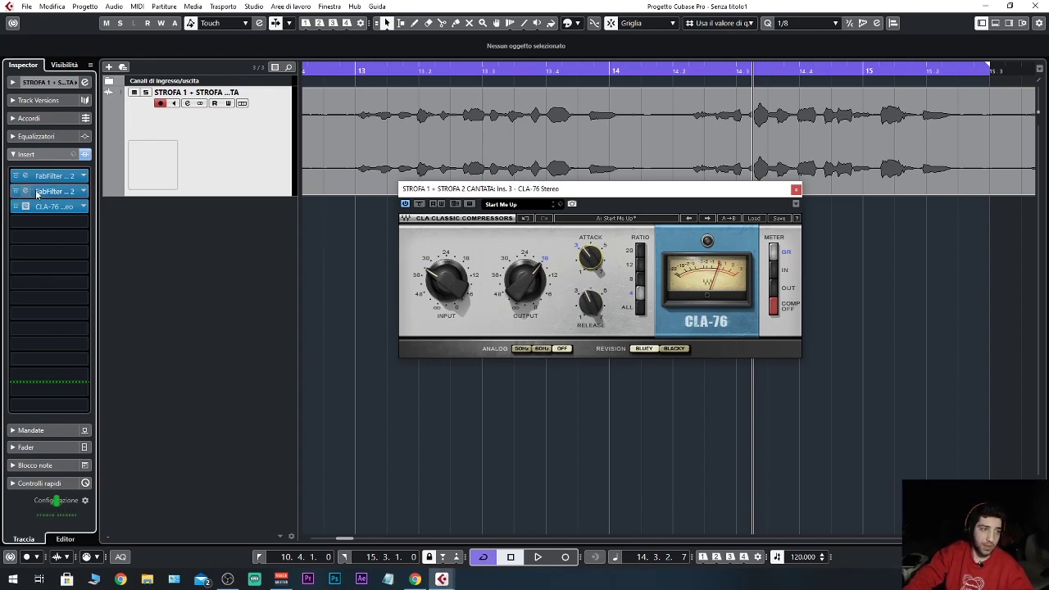
left_click(37, 193)
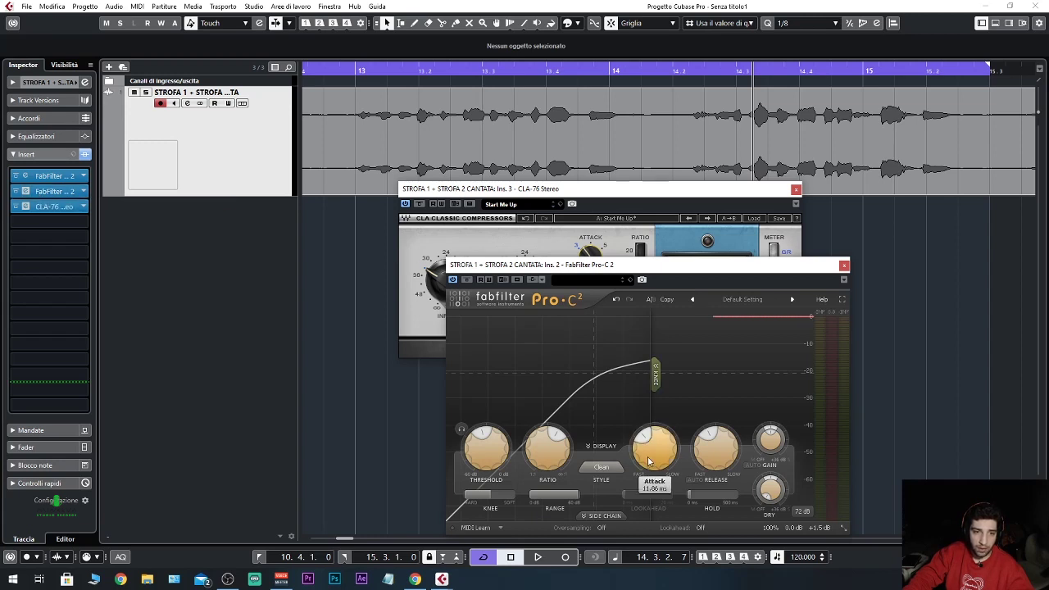
mouse_move(649, 450)
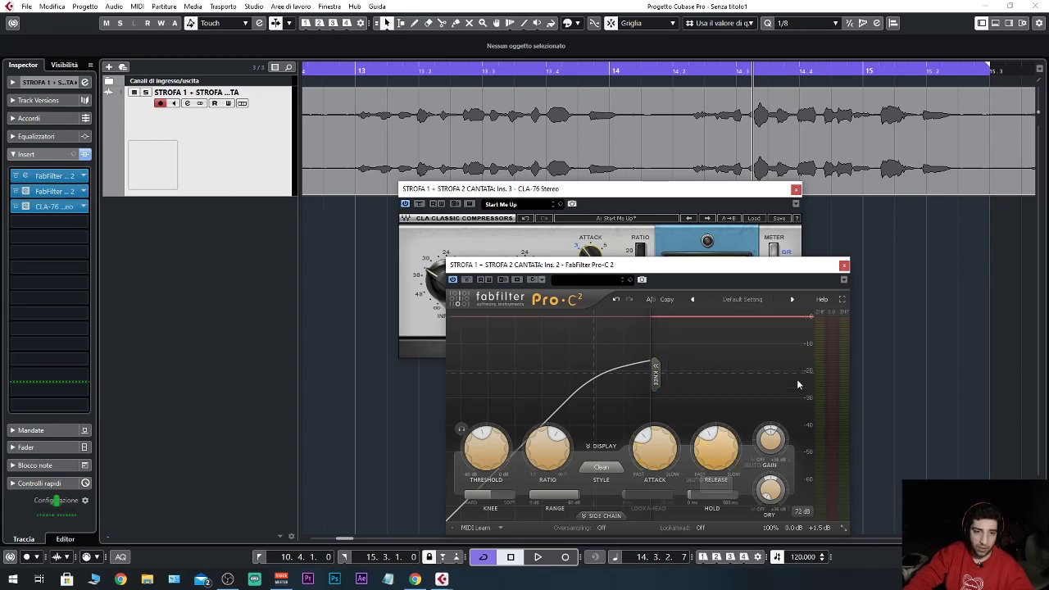
left_click(844, 264)
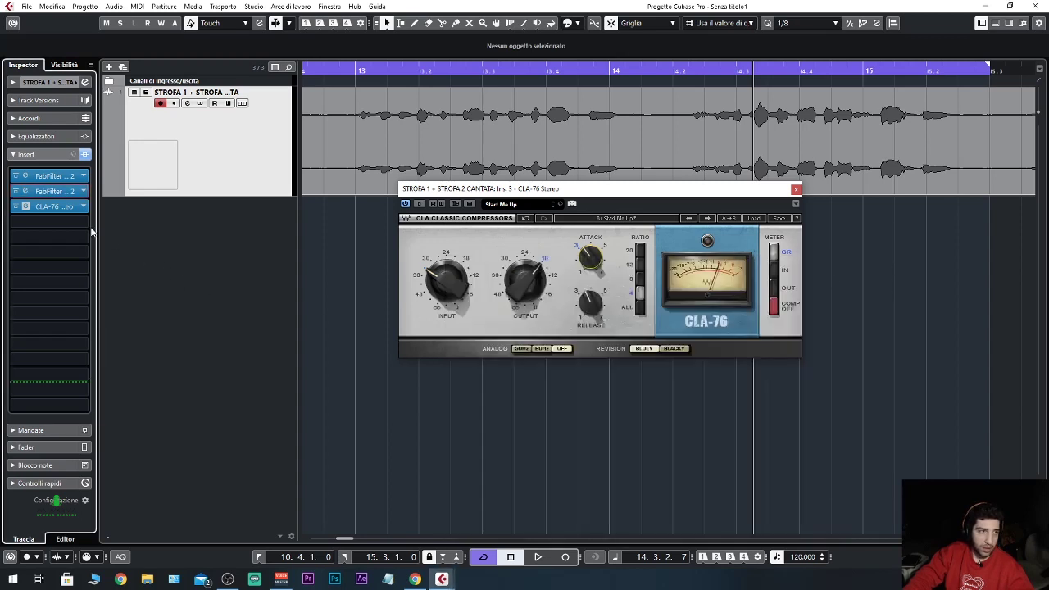
left_click(16, 190)
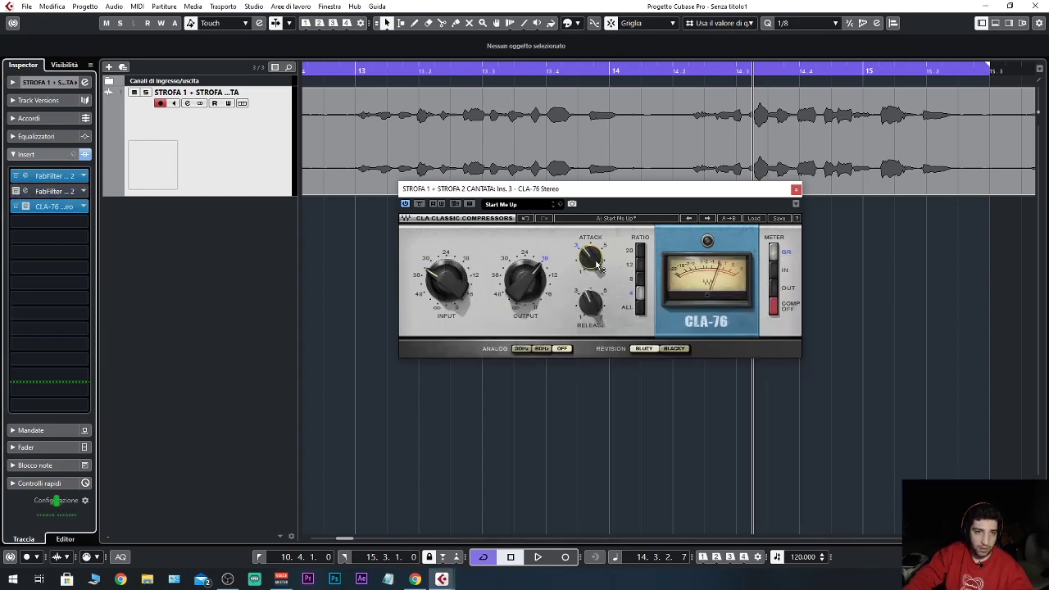
Set the CLA-76 attack to 5 and reduce its input to -36, checking gain reduction during vocal playback.
left_click_drag(593, 264, 593, 250)
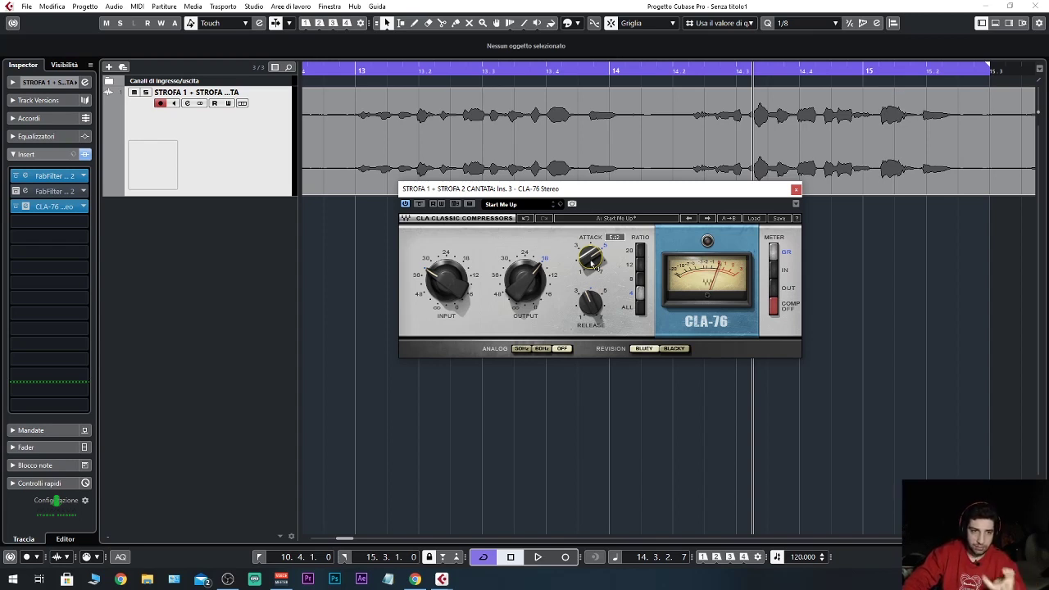
left_click(590, 303)
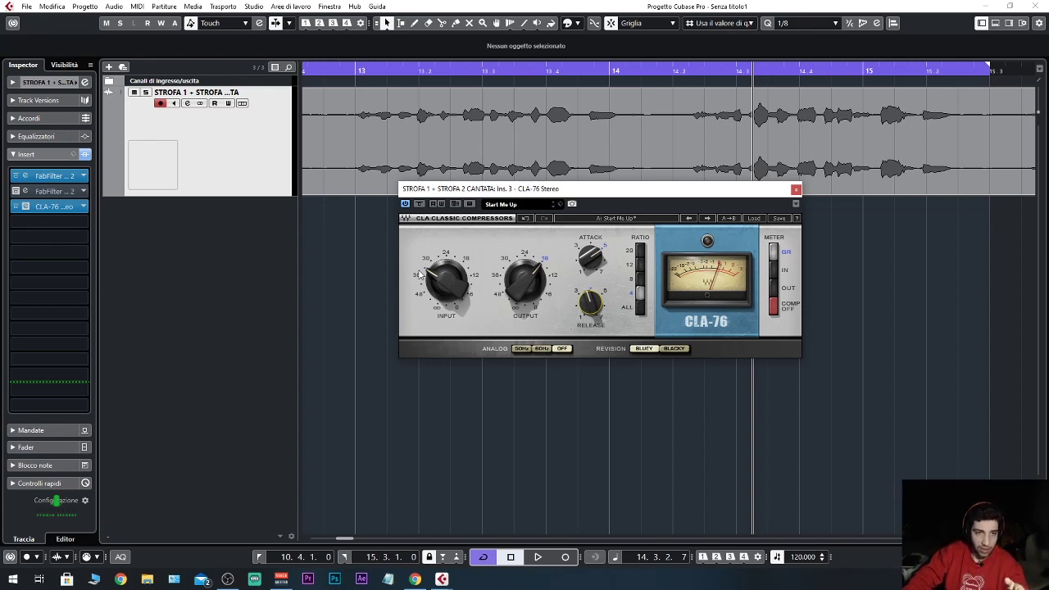
mouse_move(457, 287)
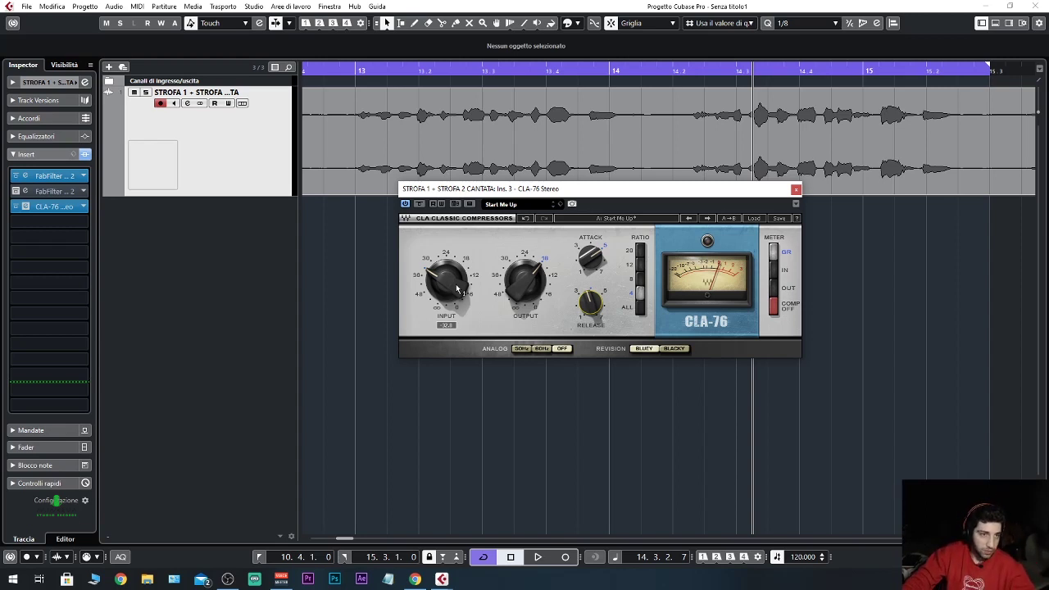
key("space")
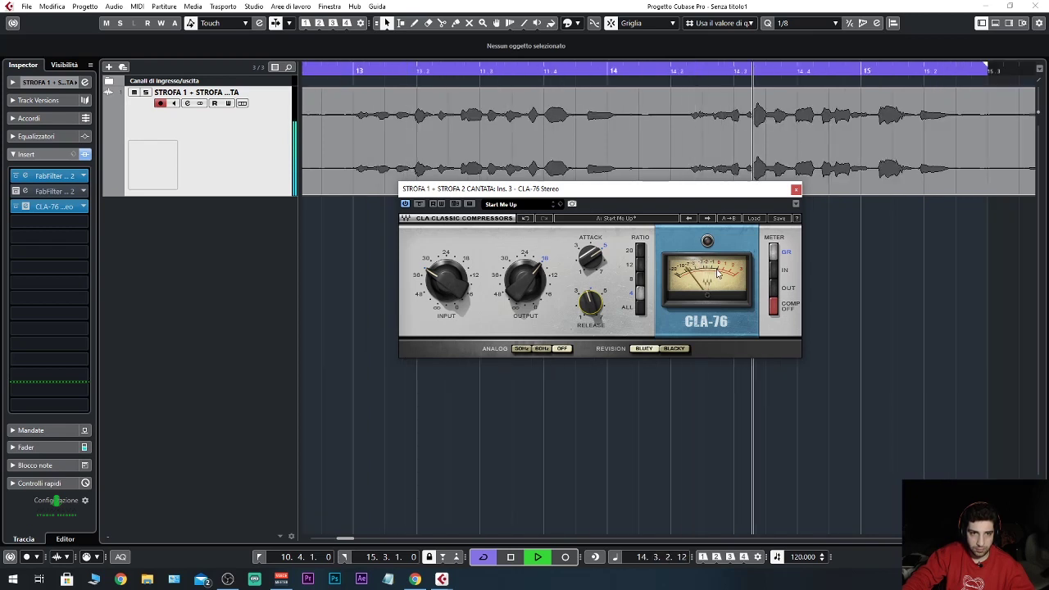
key("space")
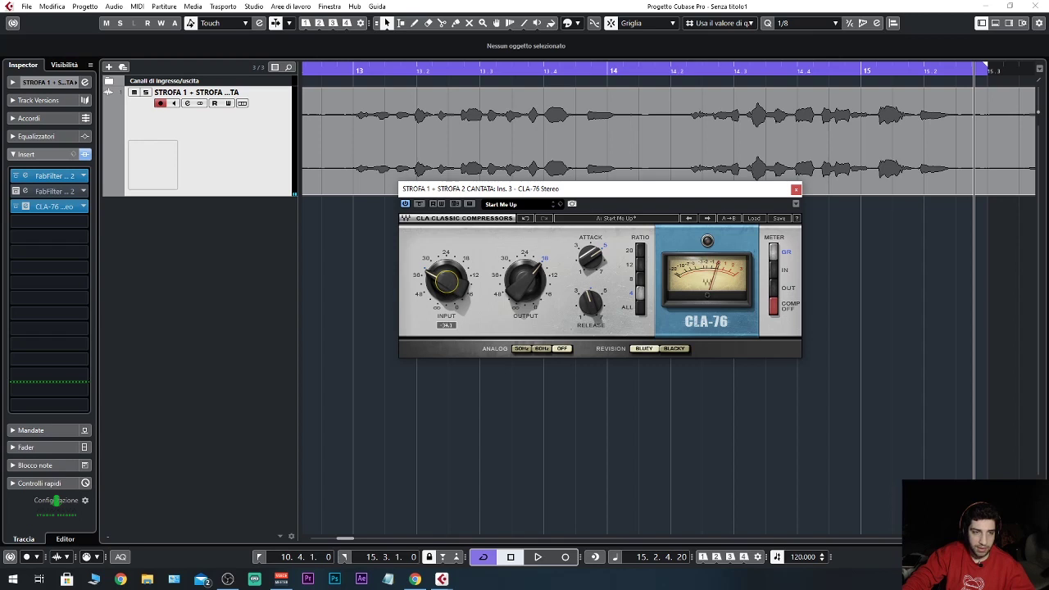
key("space")
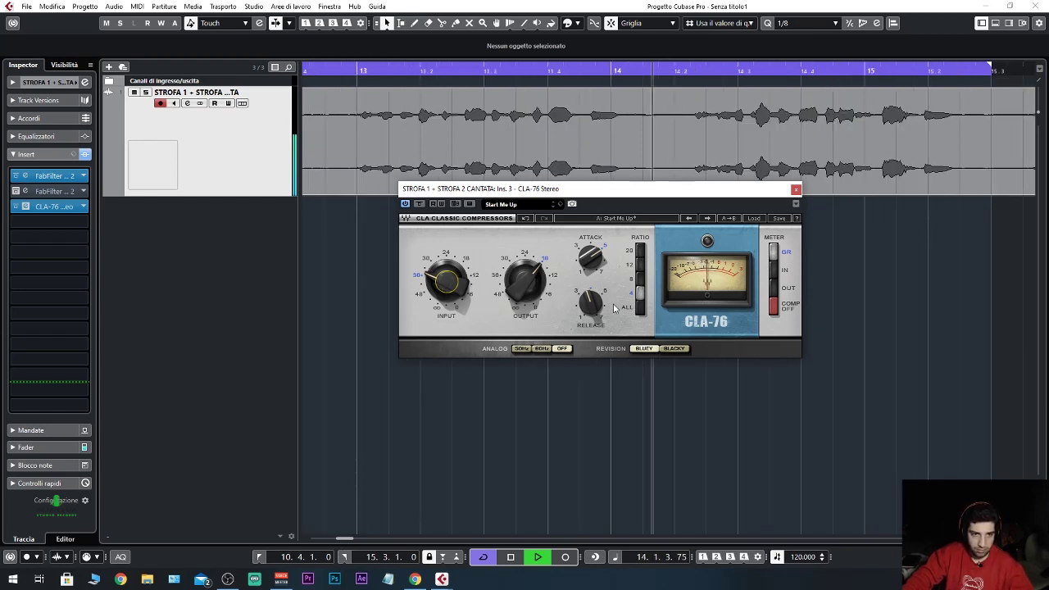
Try CLA-76 release settings of about 4.3 and 7 while playing the vocal.
mouse_move(590, 303)
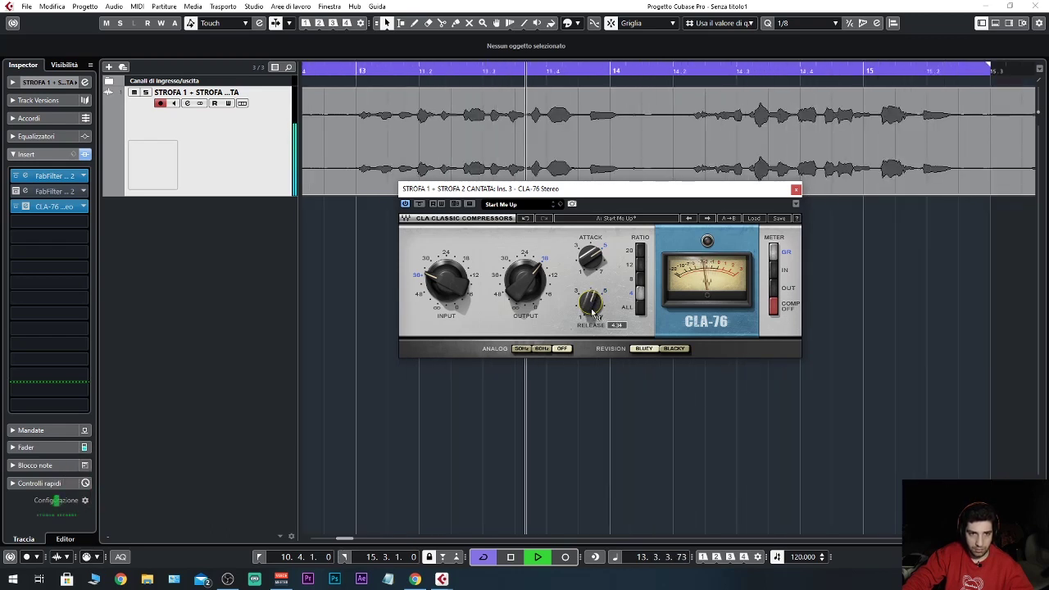
key("space")
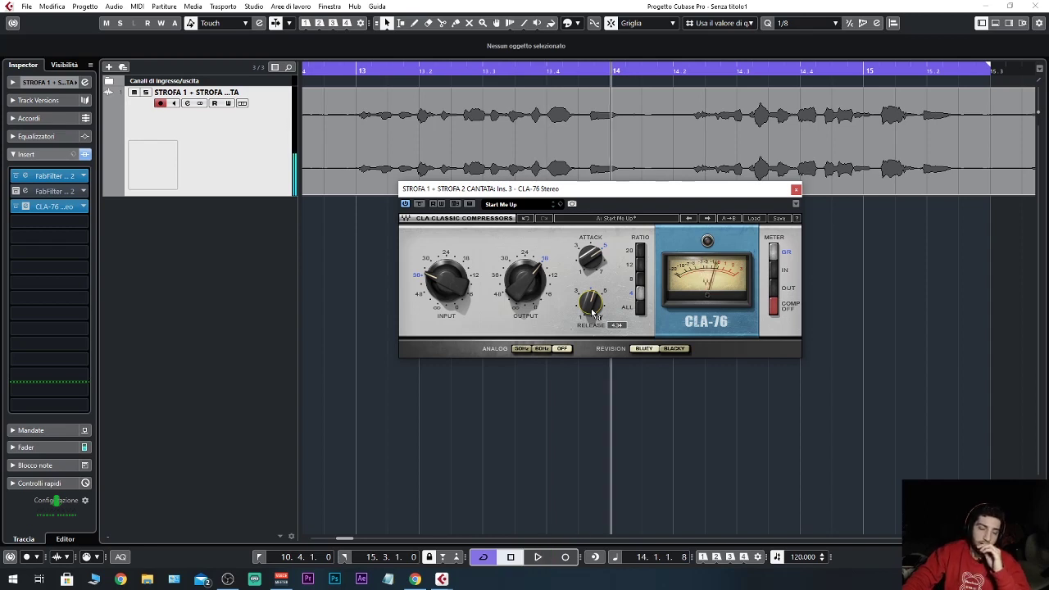
left_click_drag(590, 303, 595, 311)
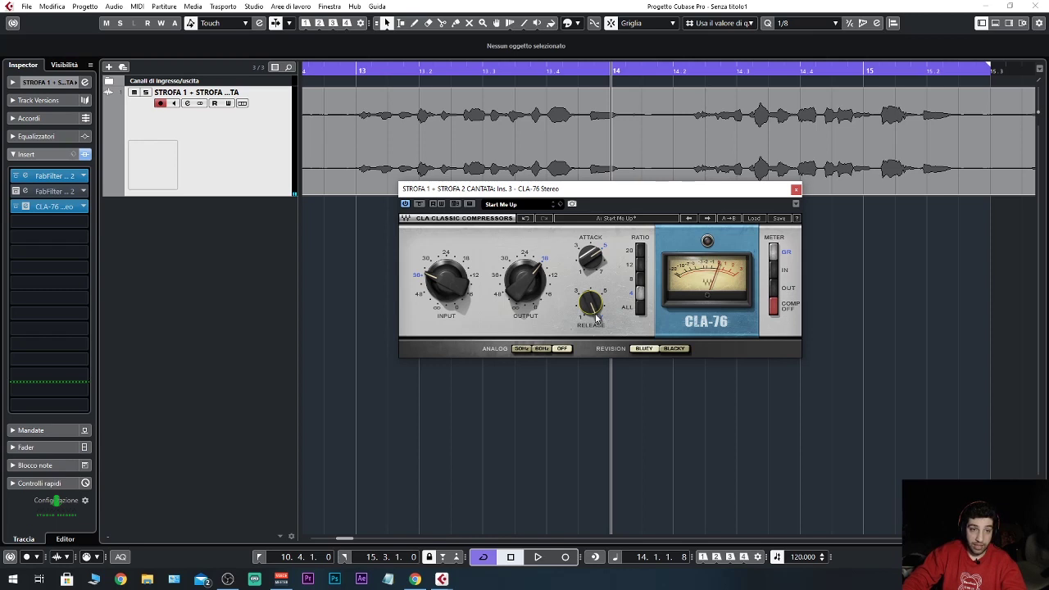
key("space")
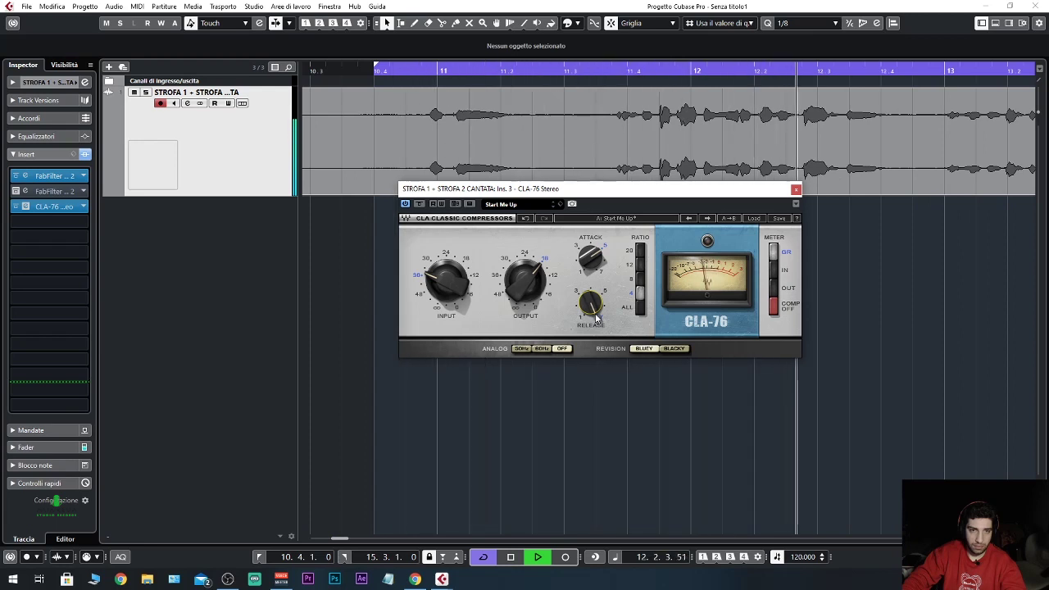
key("space")
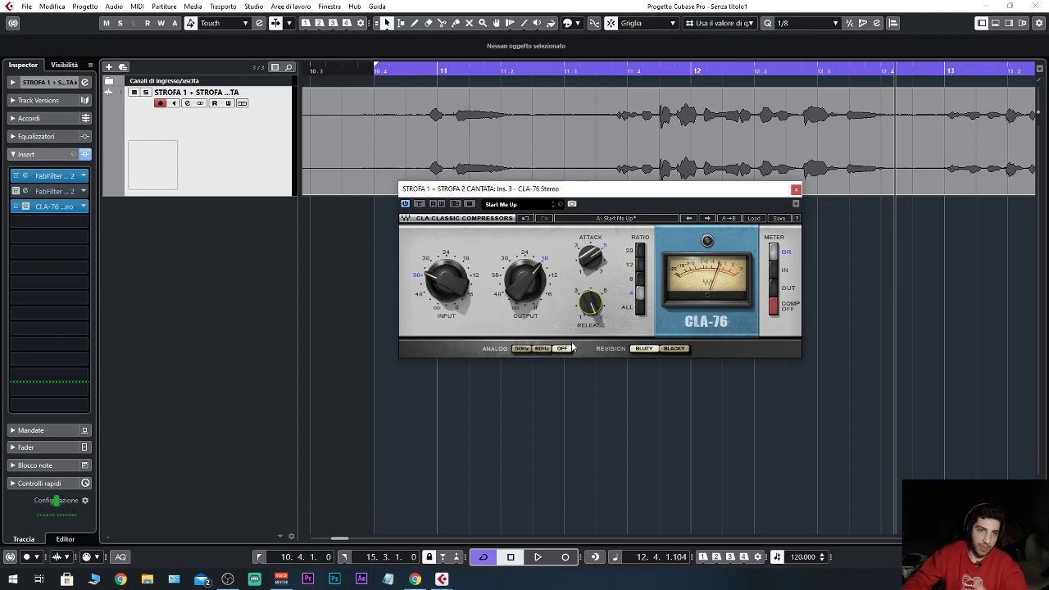
Set the CLA-76 release to about 4 while listening to the vocal.
left_click_drag(592, 304, 592, 301)
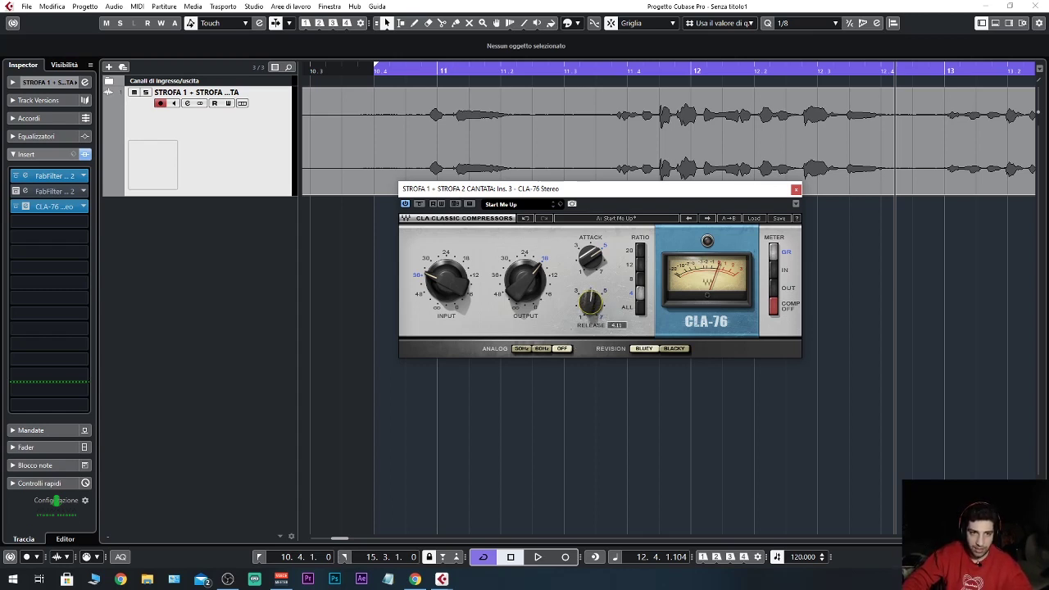
key("space")
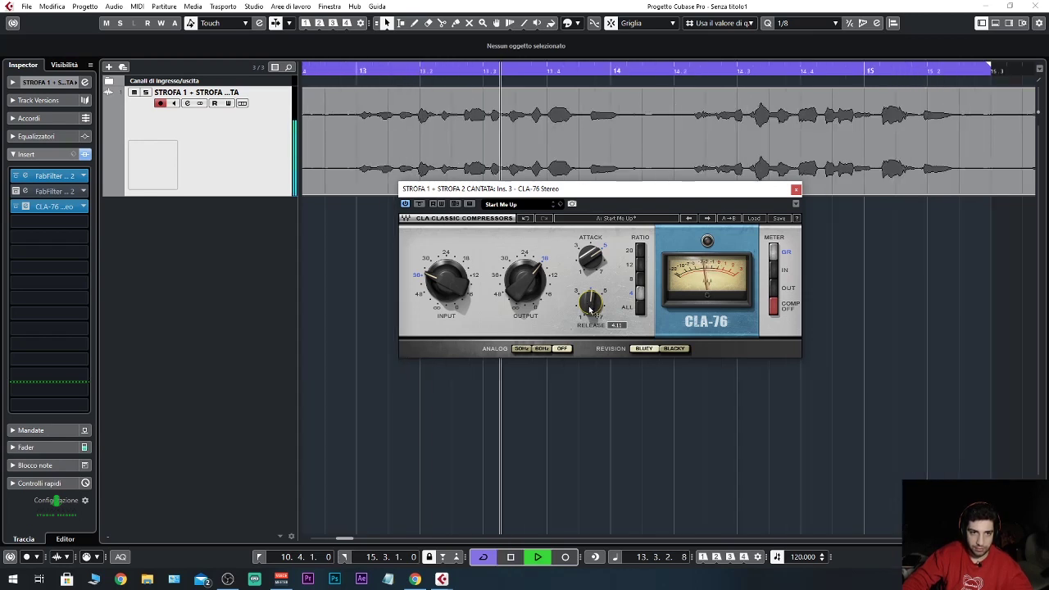
left_click_drag(590, 310, 592, 313)
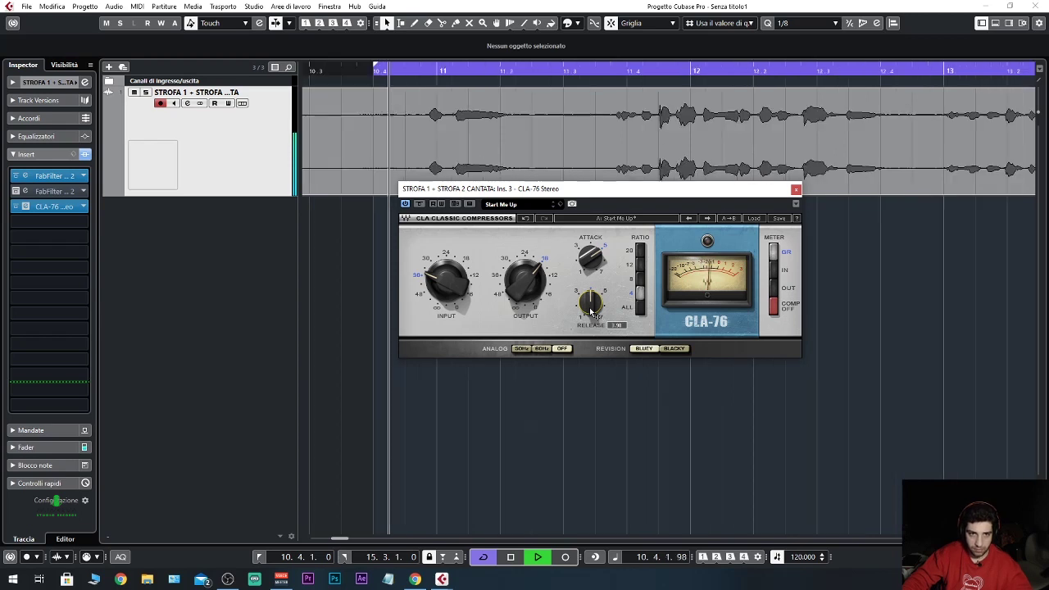
Compare the playing vocal with the CLA-76 bypassed and active.
left_click(419, 204)
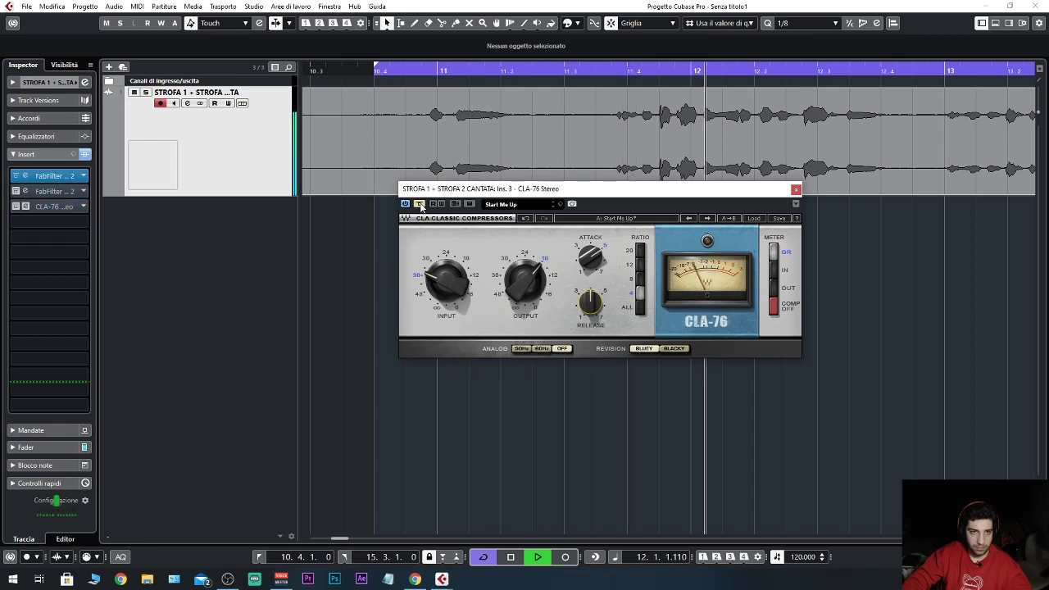
left_click(419, 204)
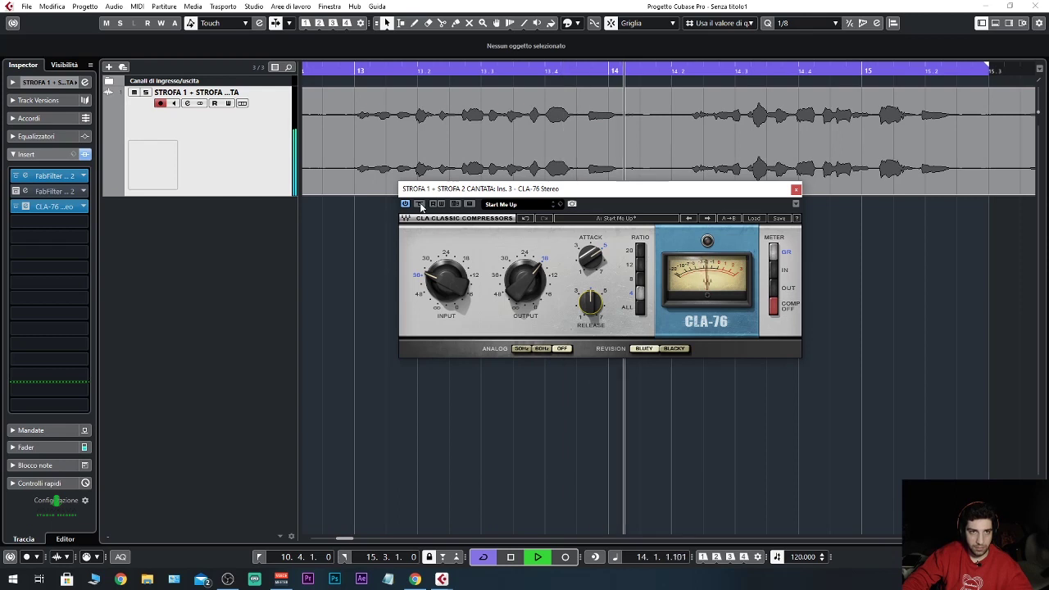
key("space")
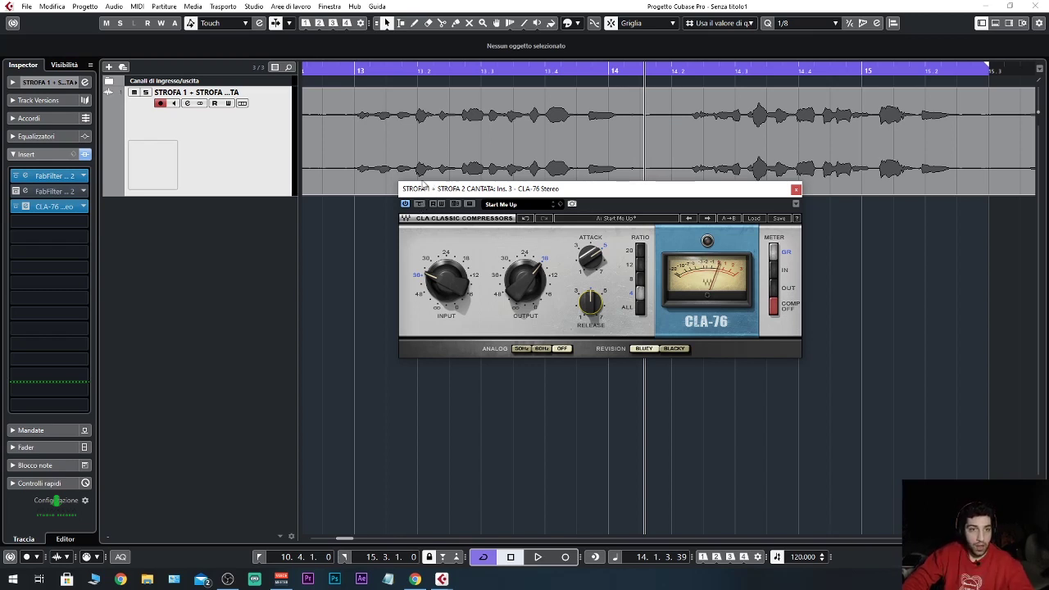
Reactivate the Pro-C 2 insert and bypass the CLA-76.
left_click(16, 191)
left_click(16, 207)
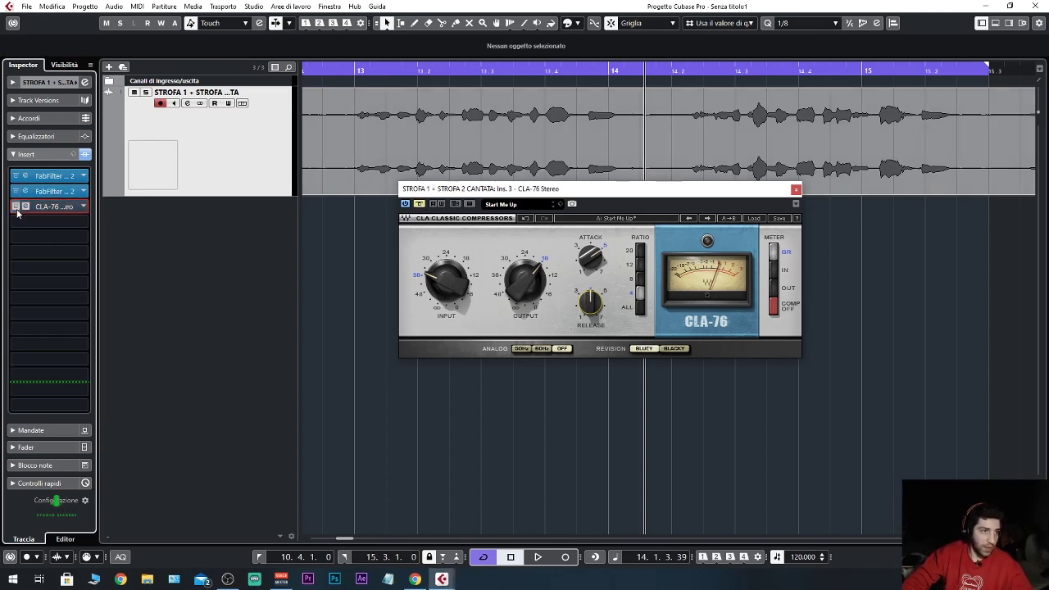
Compare the playing vocal through the Pro-C 2 alone and through the CLA-76 alone by swapping which insert is bypassed.
key("space")
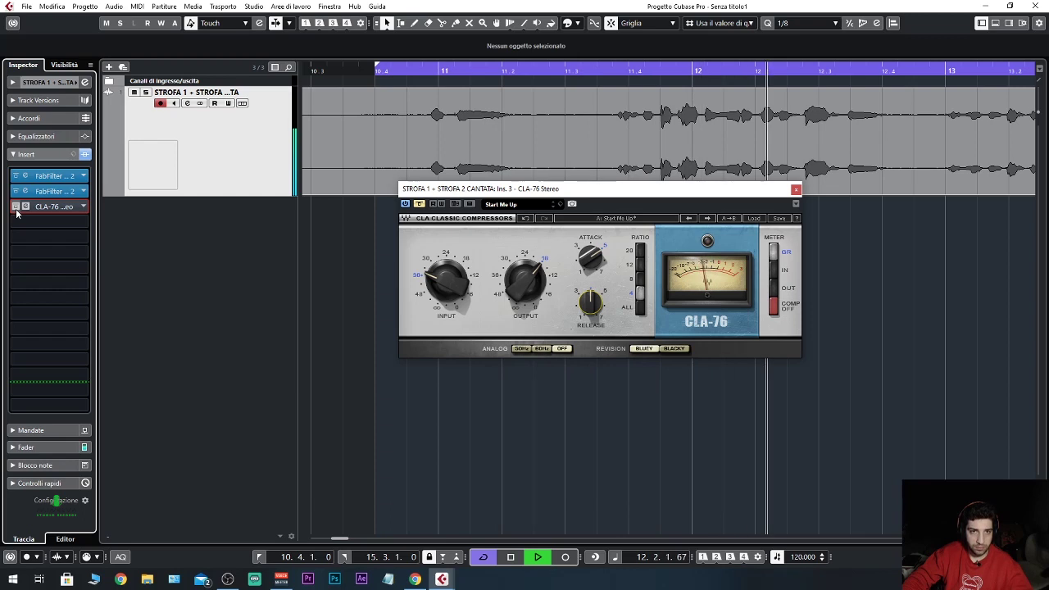
key("space")
left_click(16, 205)
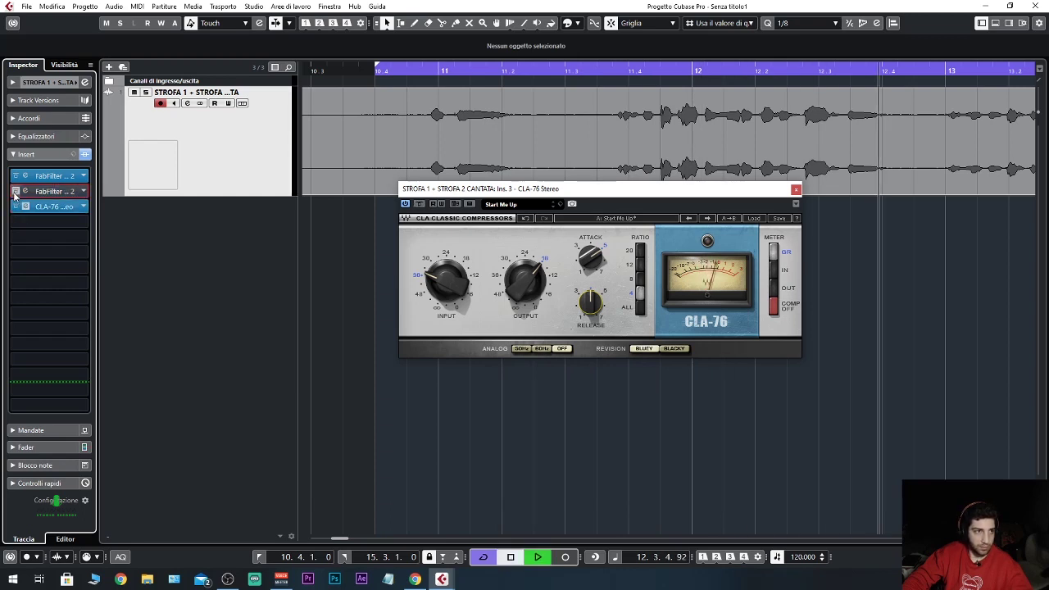
left_click(16, 191)
key("space")
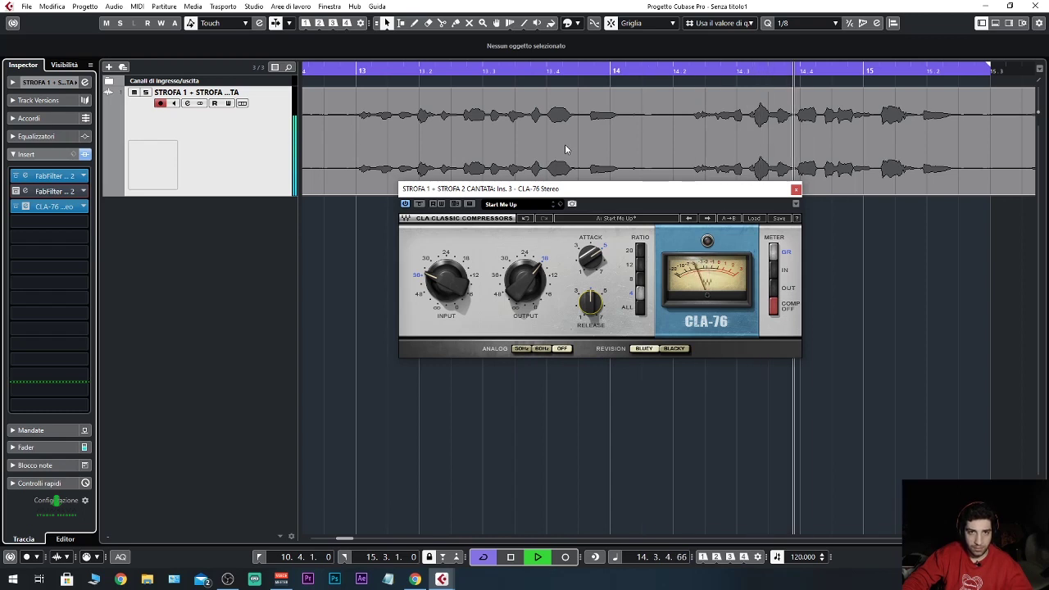
key("space")
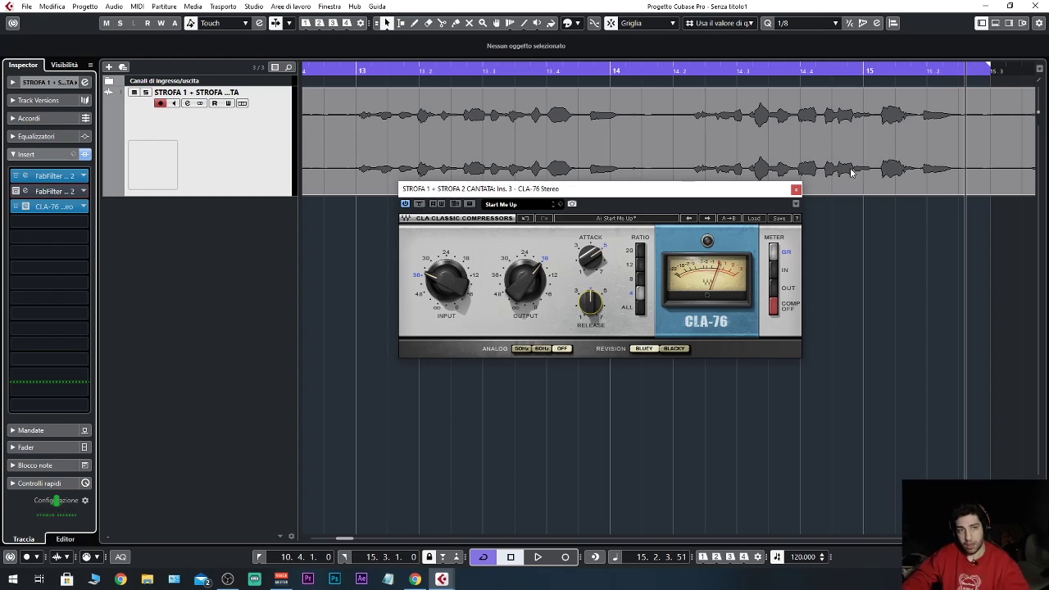
Play the vocal with the Pro-C 2 still bypassed, bypassing and reactivating the CLA-76 to compare its effect.
key("space")
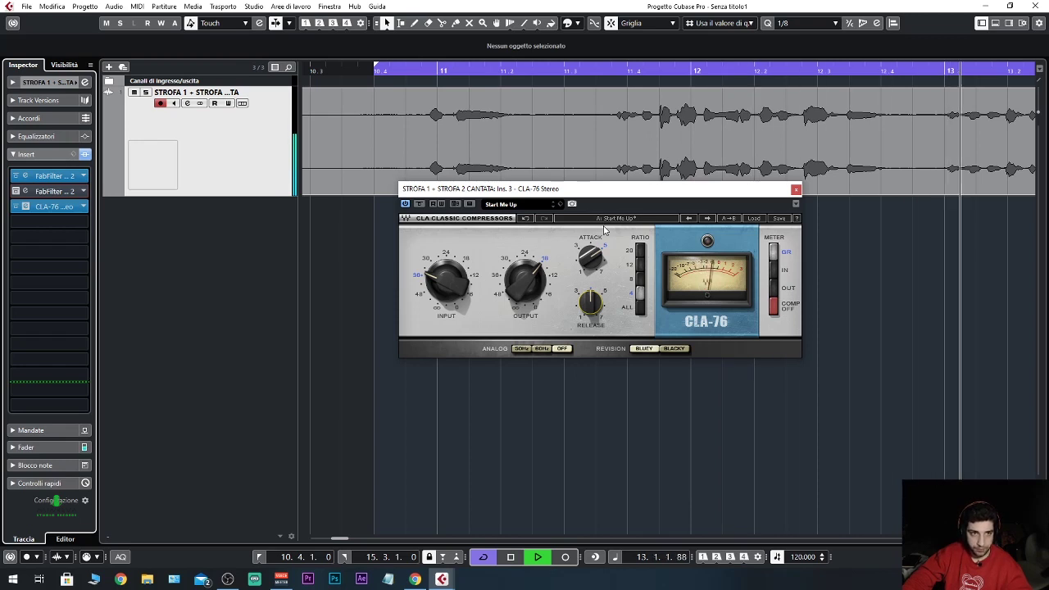
left_click(418, 204)
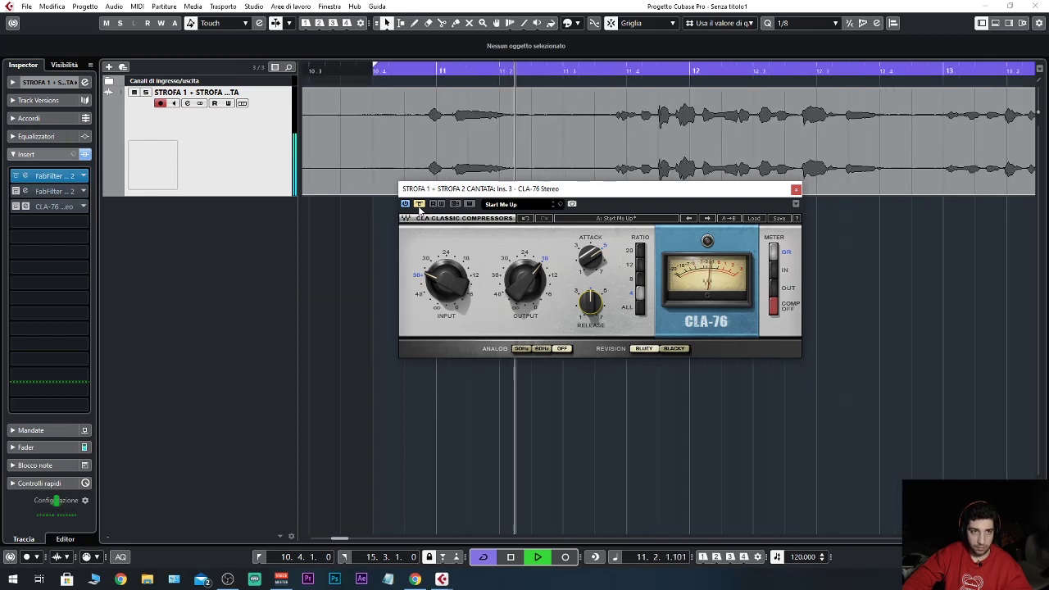
left_click(419, 204)
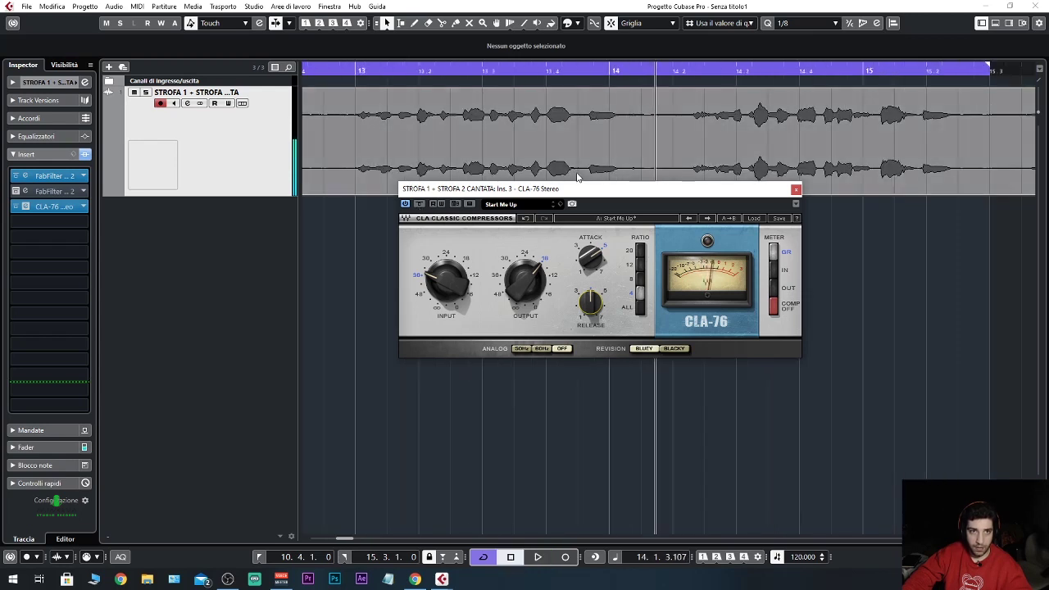
key("space")
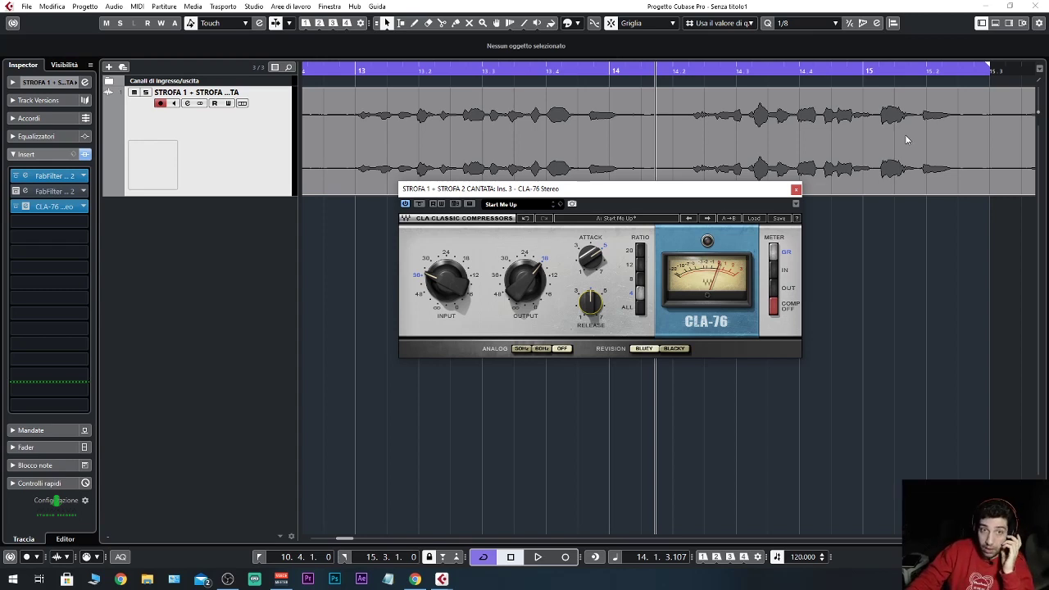
Close the CLA-76 window, bypass that insert, then reactivate the Pro-C 2 and open its settings.
left_click(795, 190)
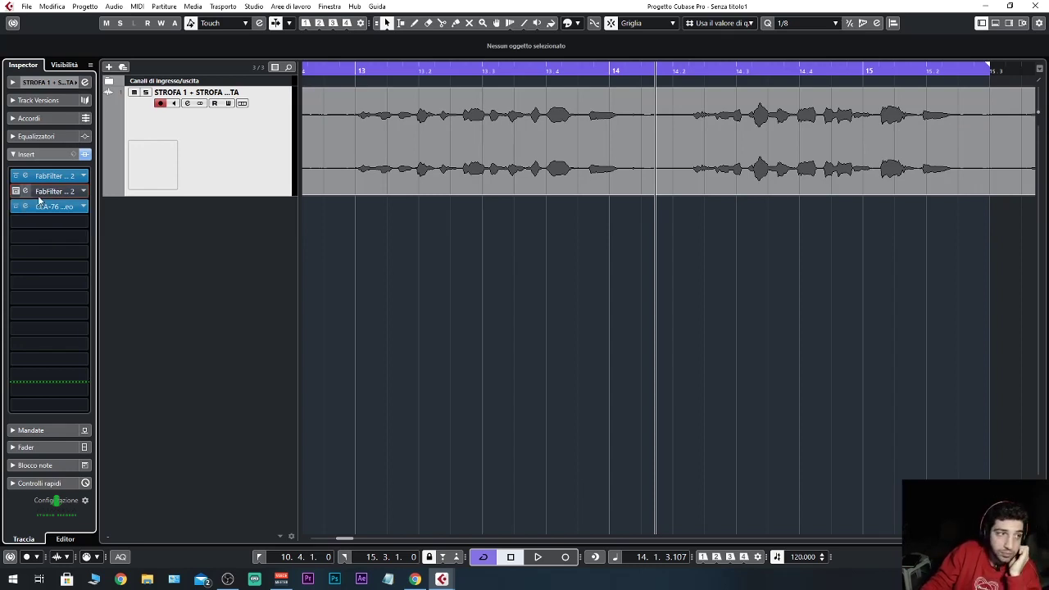
left_click(16, 206)
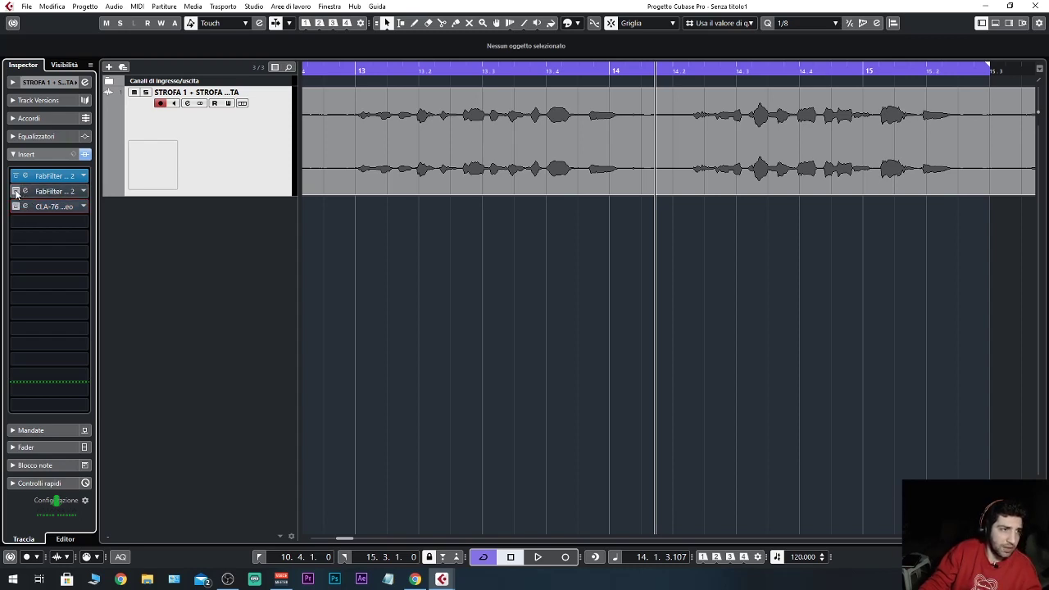
left_click(15, 191)
left_click(62, 191)
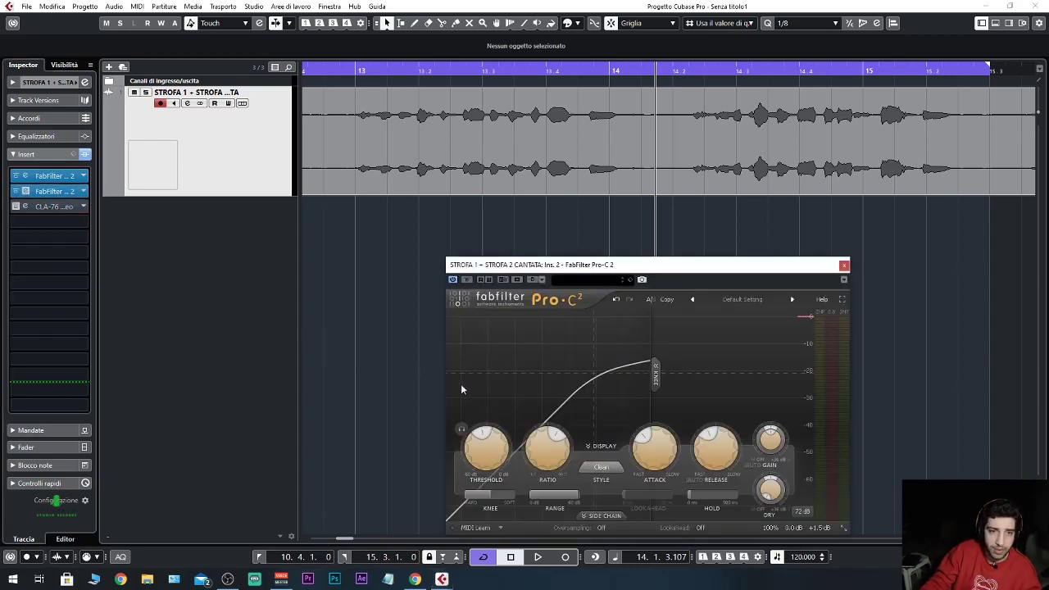
Set the Pro-C 2 to its slowest attack and fastest release while listening to the vocal.
left_click_drag(655, 430, 662, 199)
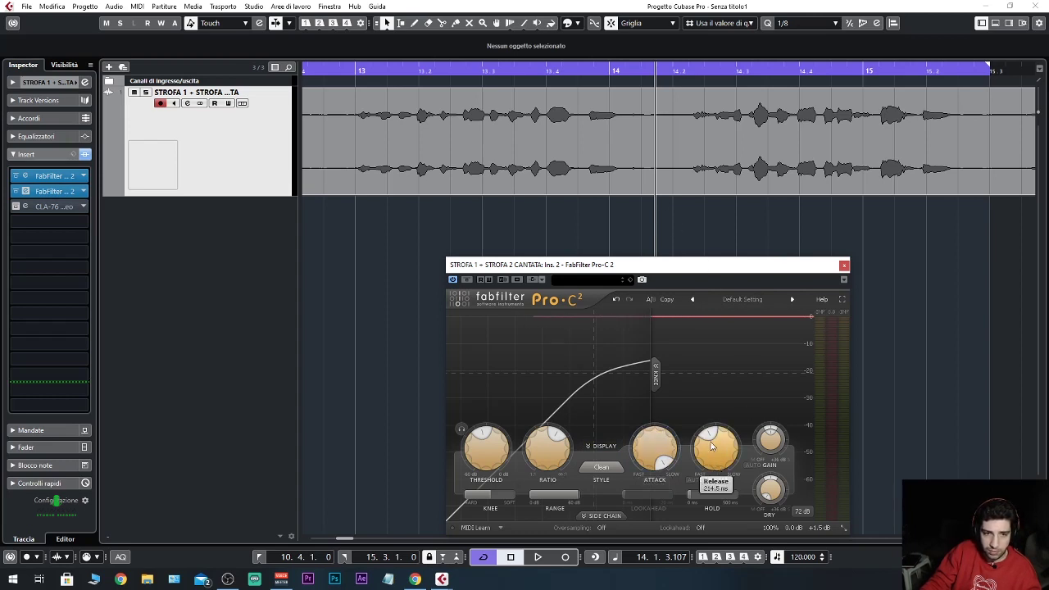
key("space")
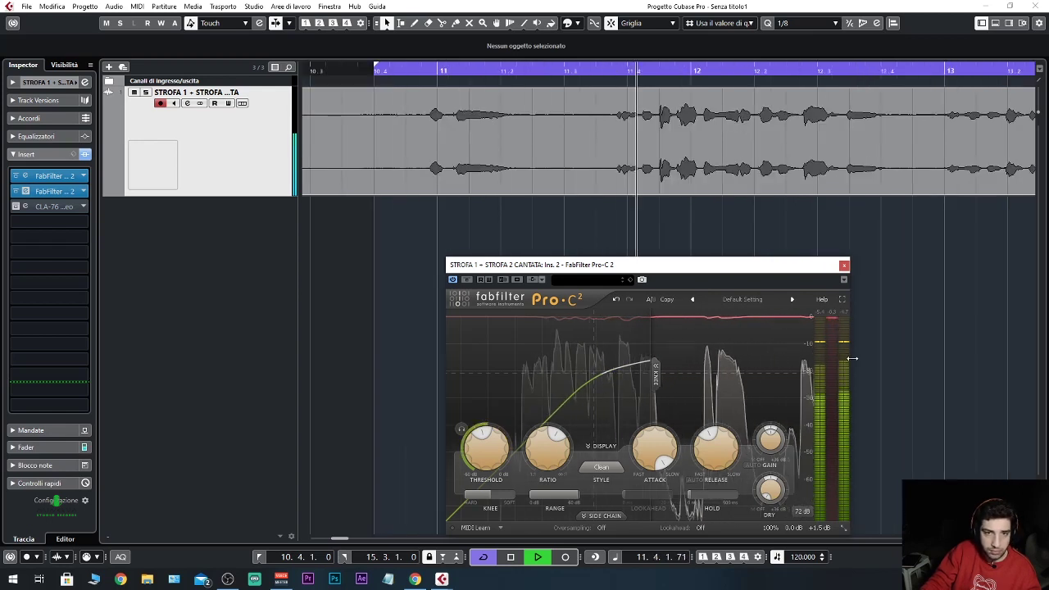
mouse_move(708, 456)
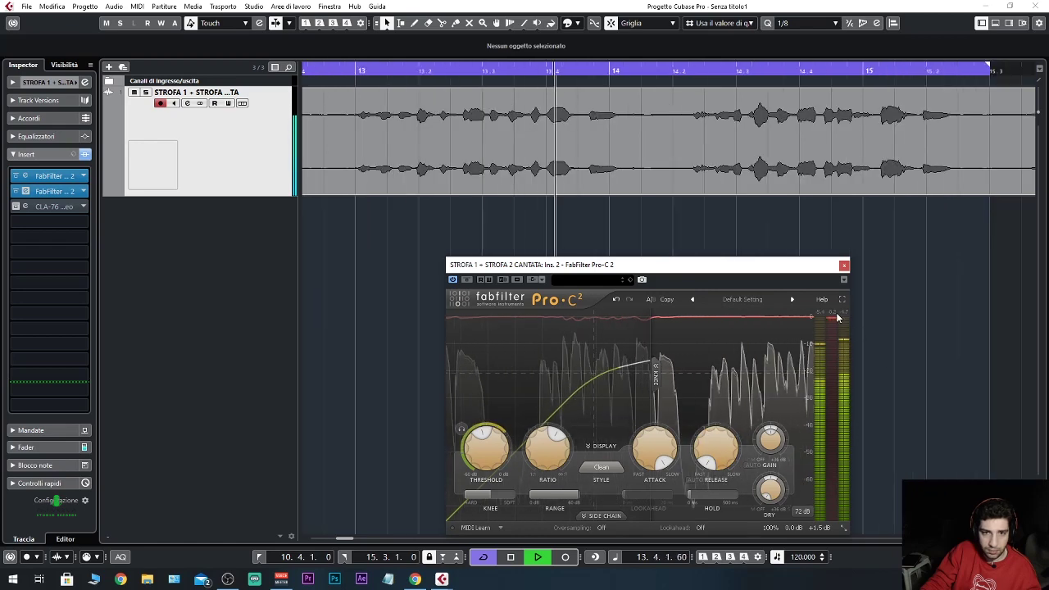
key("space")
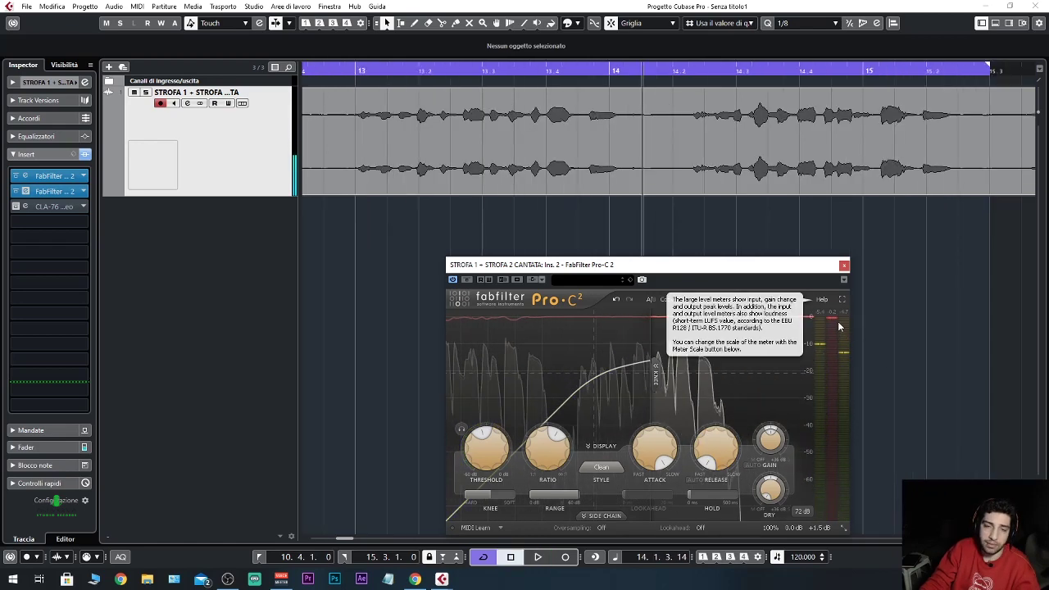
key("space")
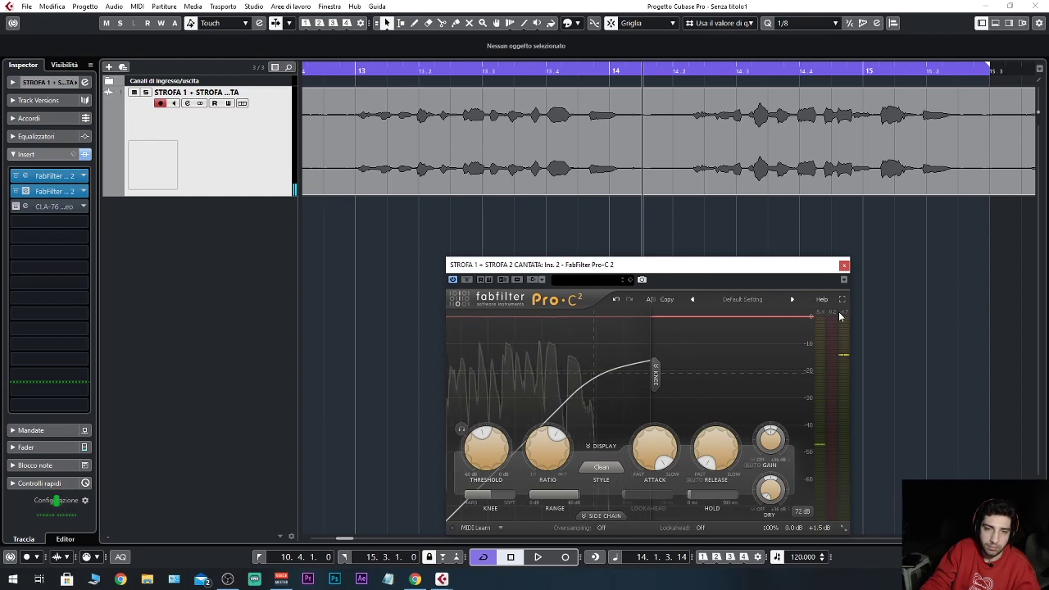
Set the Pro-C 2 attack to its fastest position while listening to the vocal, and close the plug-in window.
mouse_move(655, 446)
left_click_drag(655, 447, 653, 564)
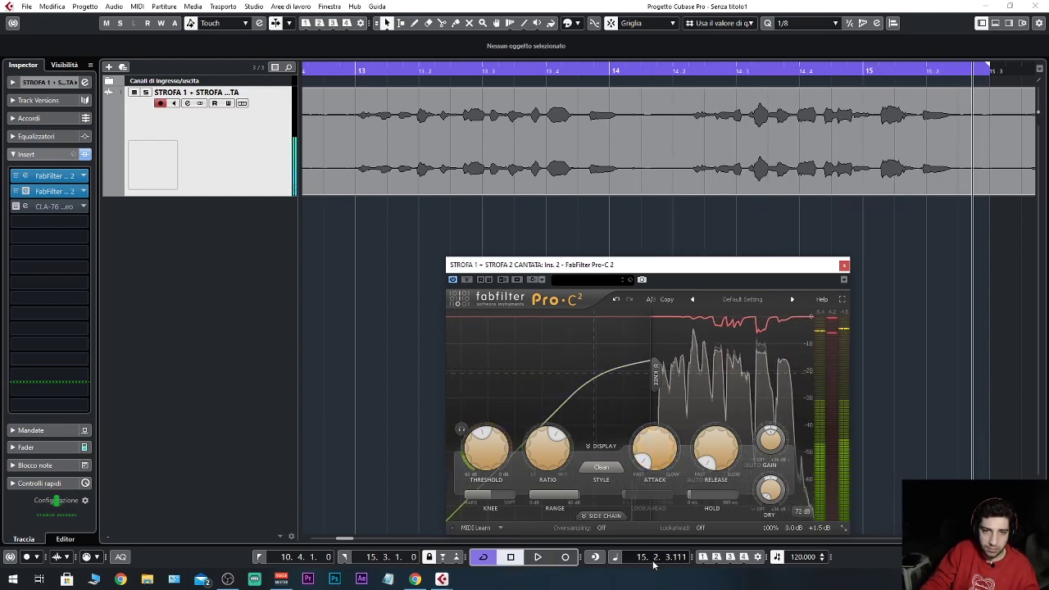
key("space")
left_click_drag(674, 474, 635, 404)
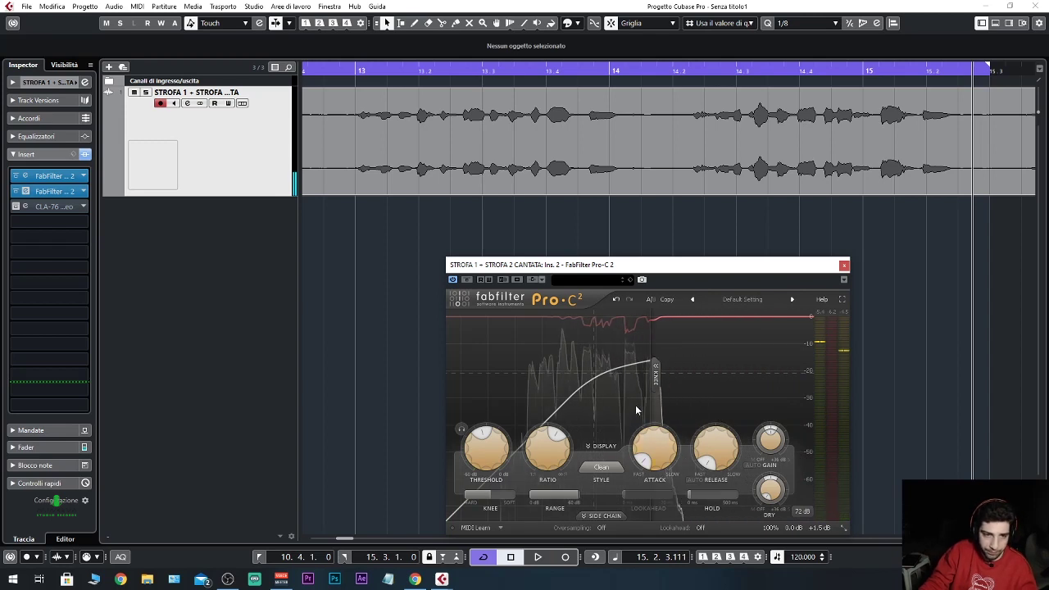
left_click(844, 265)
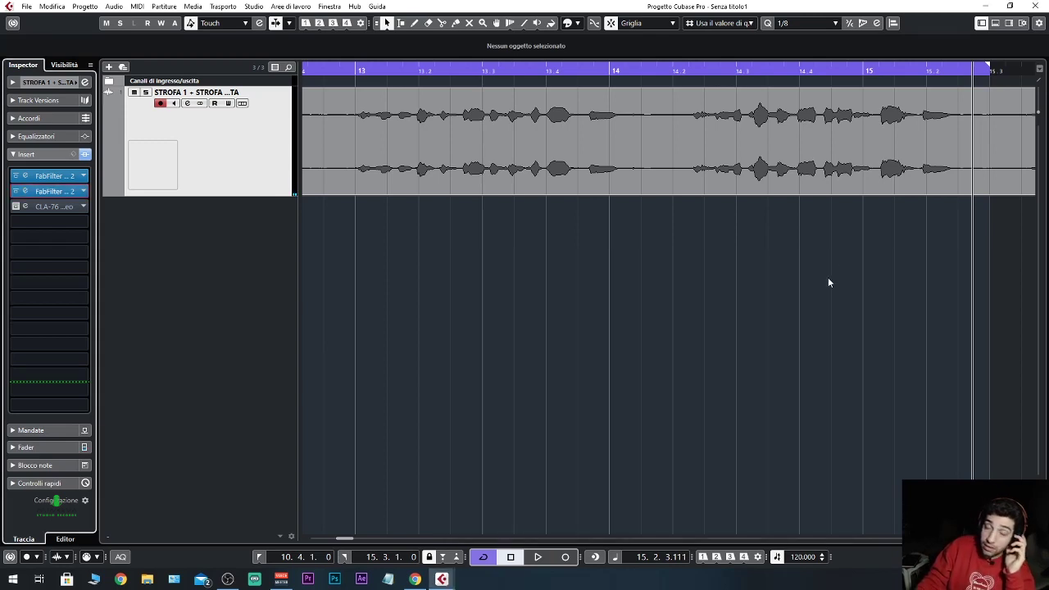